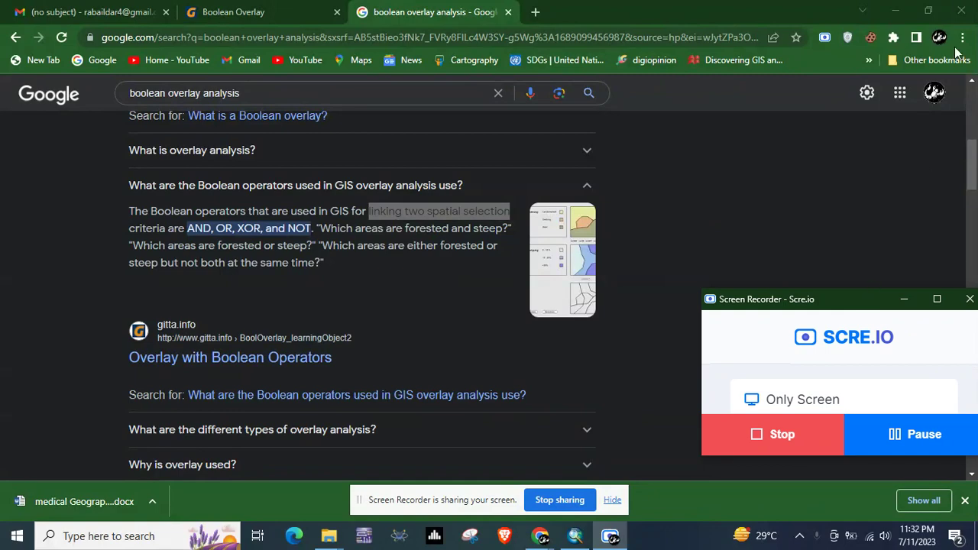
- Examine the GITTA Boolean Overlay page and the search answers explaining Boolean overlay and its GIS operators
left_click(240, 14)
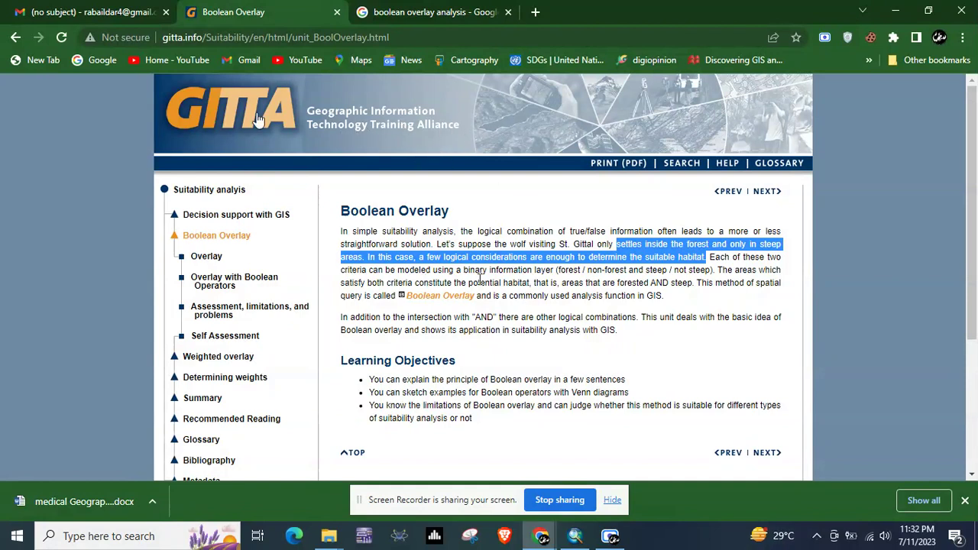
scroll(432, 147, "down", 2)
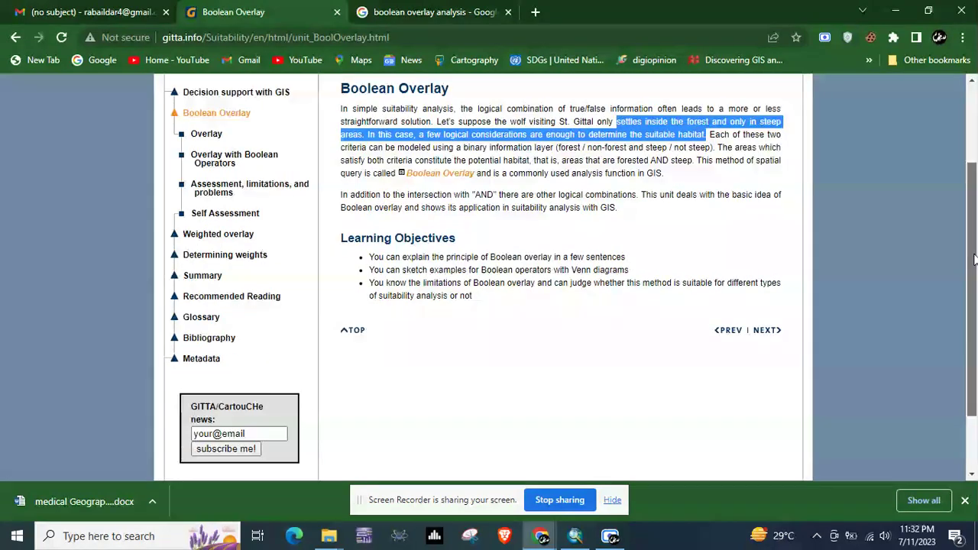
scroll(971, 145, "up", 2)
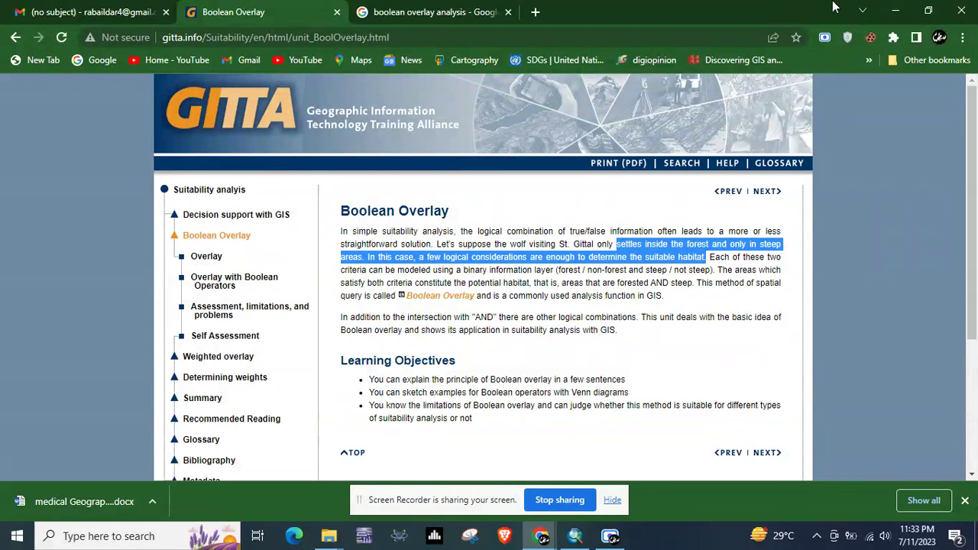
left_click(474, 17)
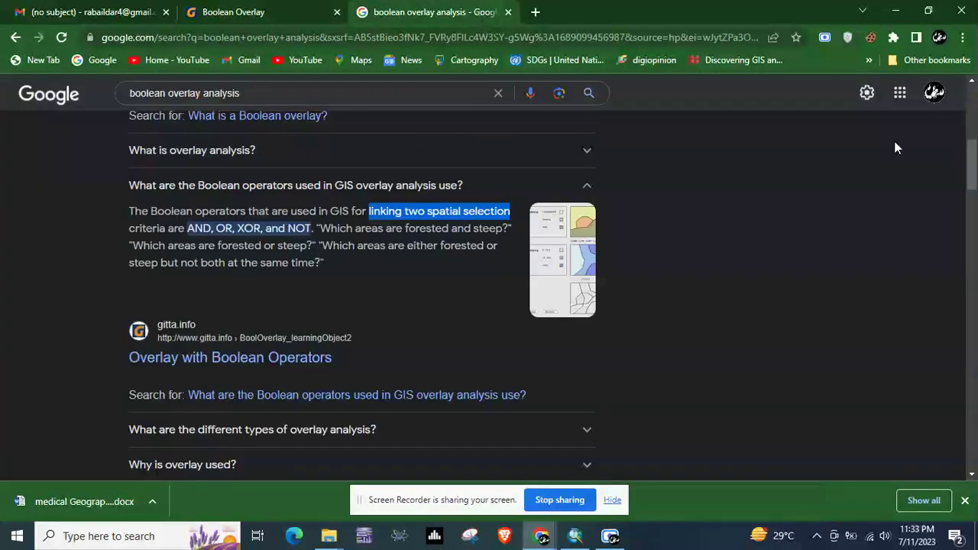
left_click_drag(972, 176, 970, 132)
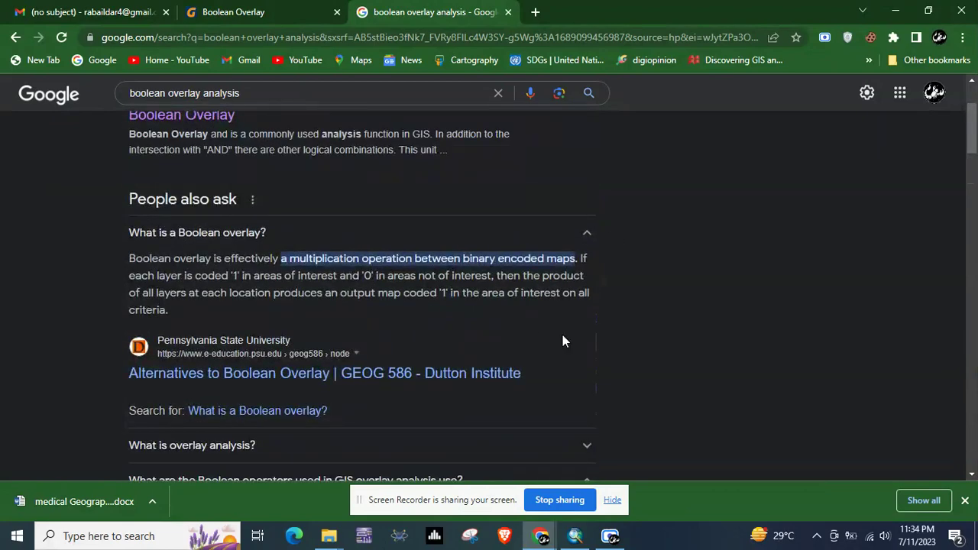
left_click_drag(969, 151, 970, 157)
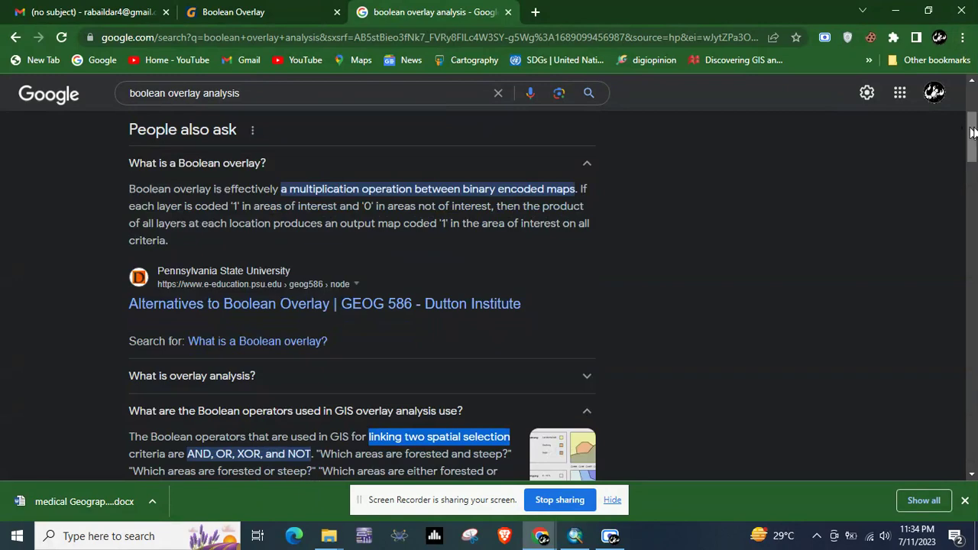
left_click_drag(972, 133, 972, 161)
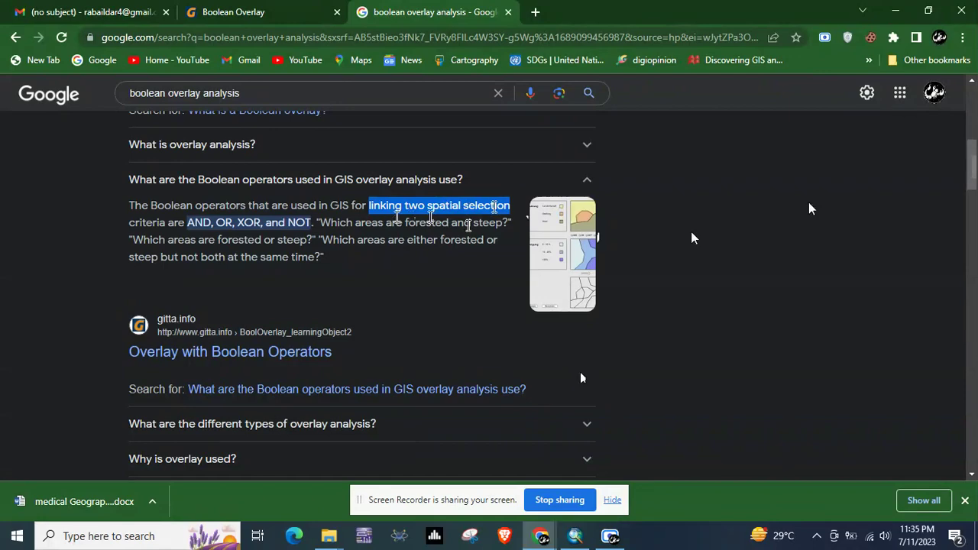
left_click_drag(971, 163, 970, 110)
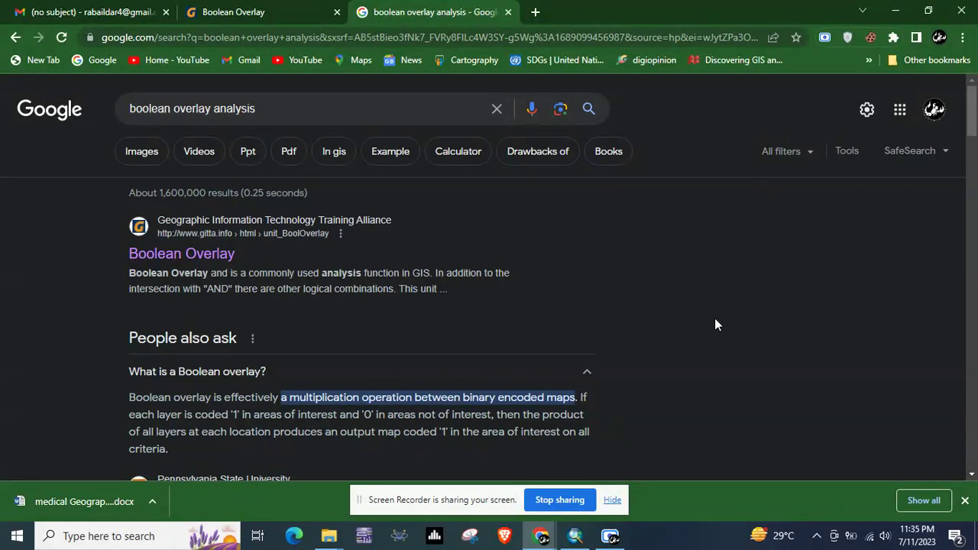
left_click(609, 536)
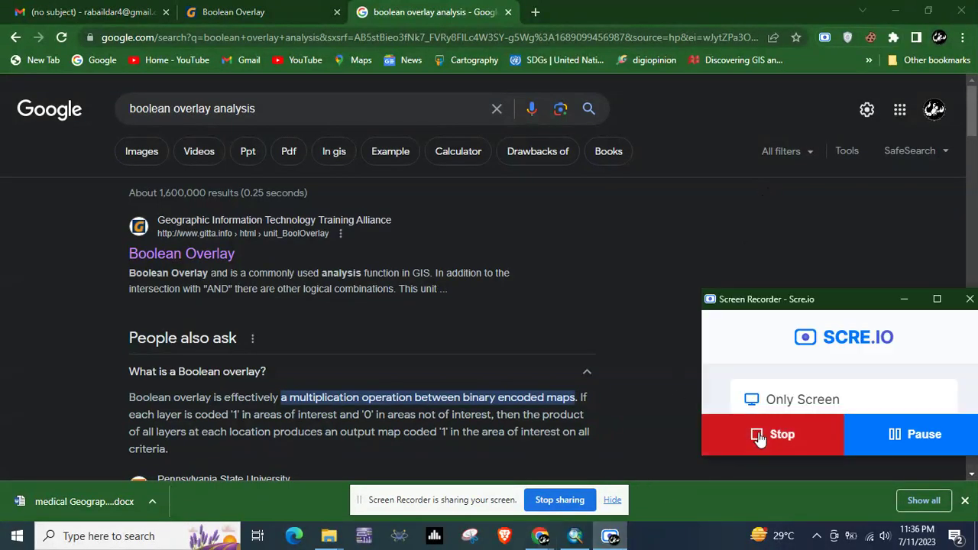
left_click(884, 435)
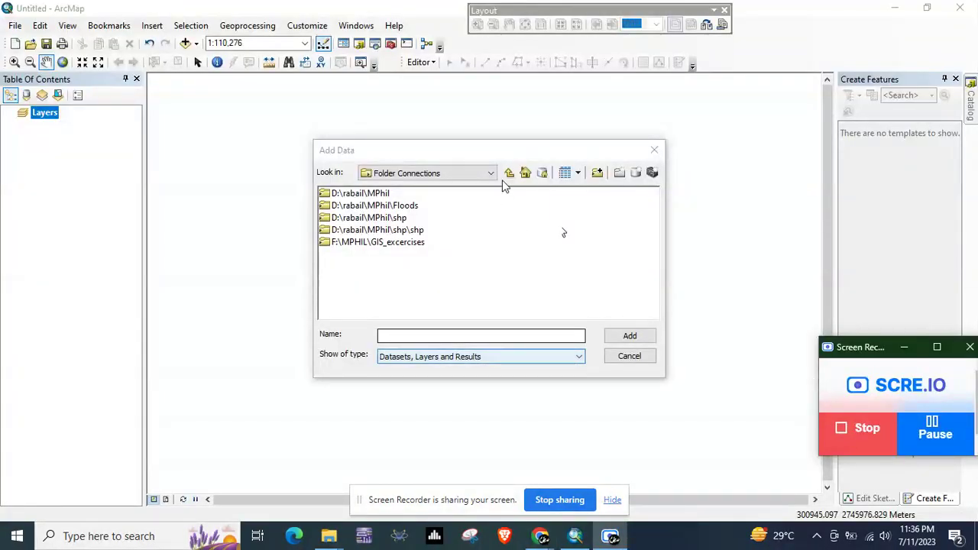
- Browse the F:\MPHIL\GIS_excercises folder and examine the contents of Sturgis83.mdb and its Features dataset
double_click(382, 243)
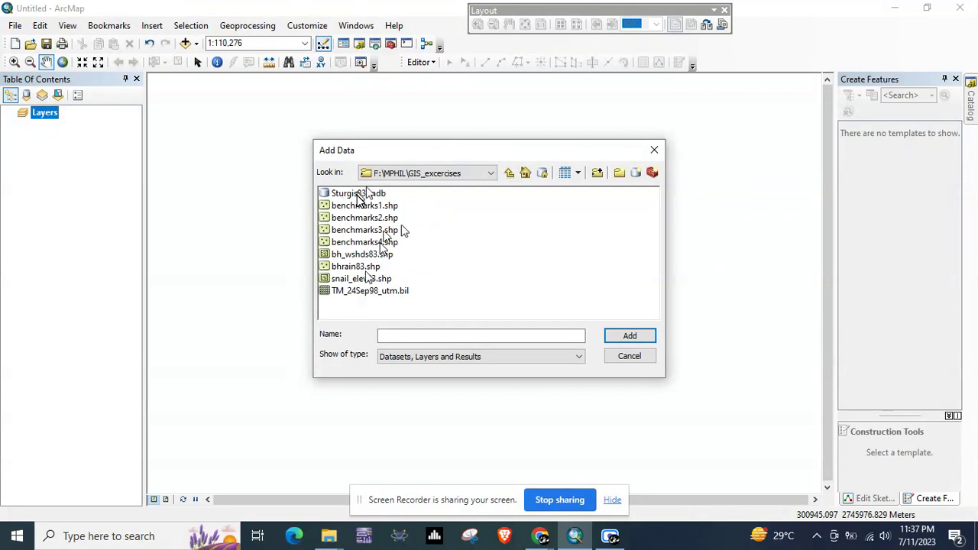
double_click(357, 194)
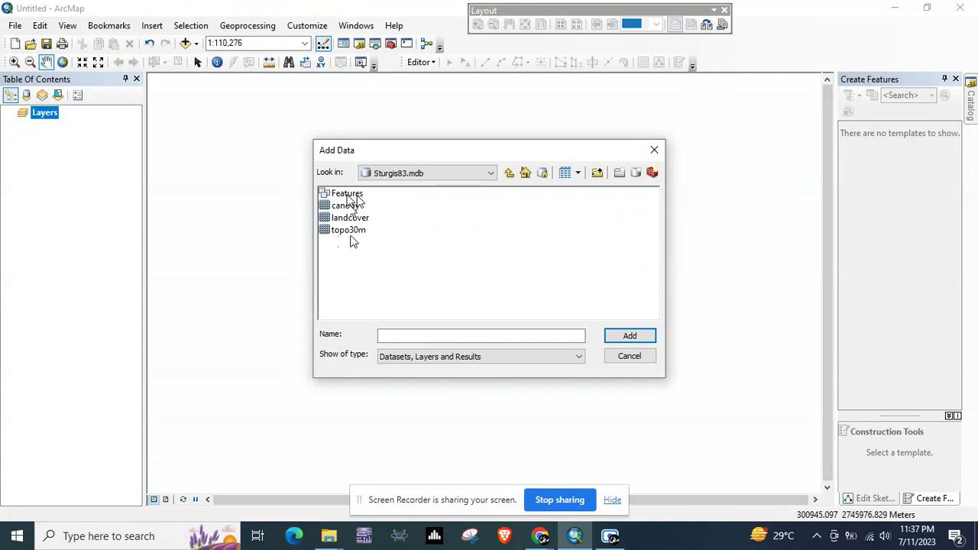
double_click(348, 196)
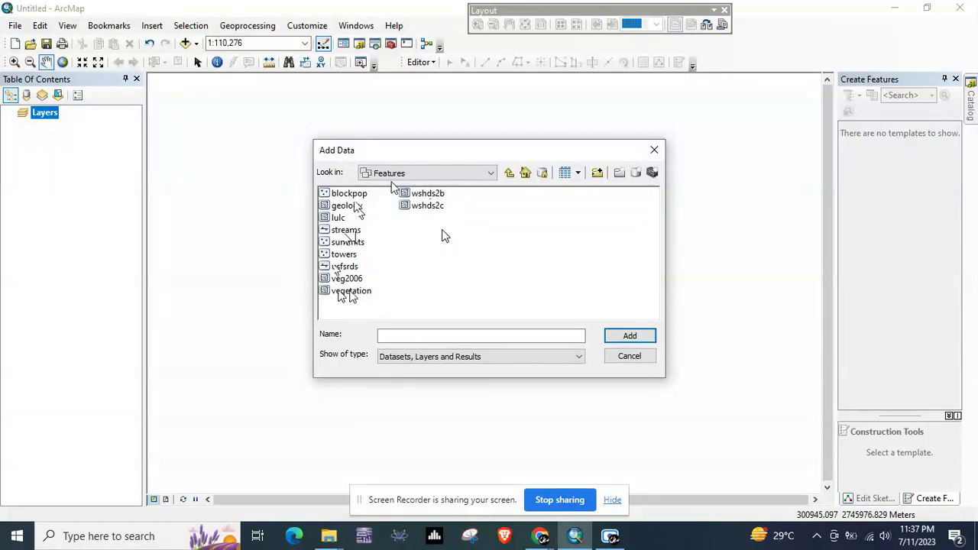
left_click(508, 173)
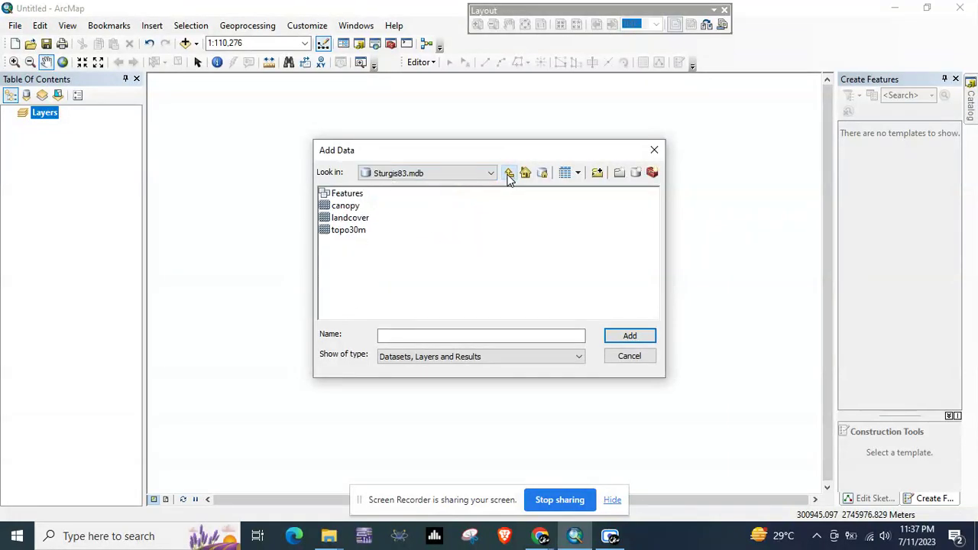
left_click(508, 175)
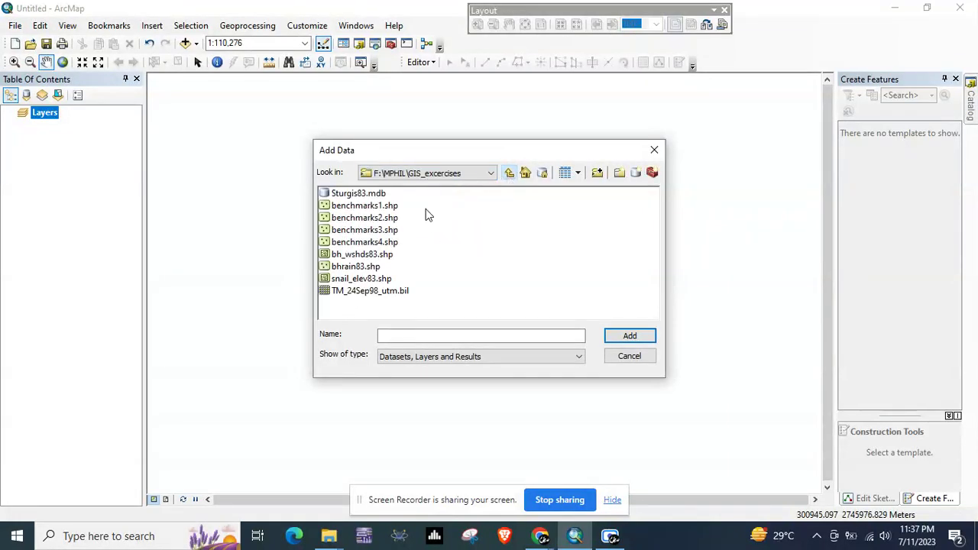
- Add the topo30m raster from Sturgis83.mdb to the map and dismiss the coordinate system warning
double_click(362, 193)
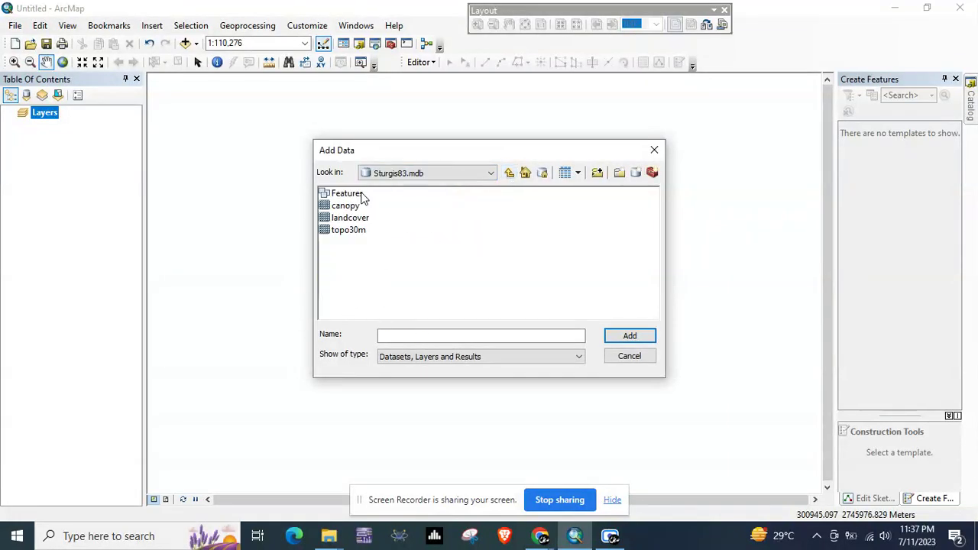
left_click(350, 230)
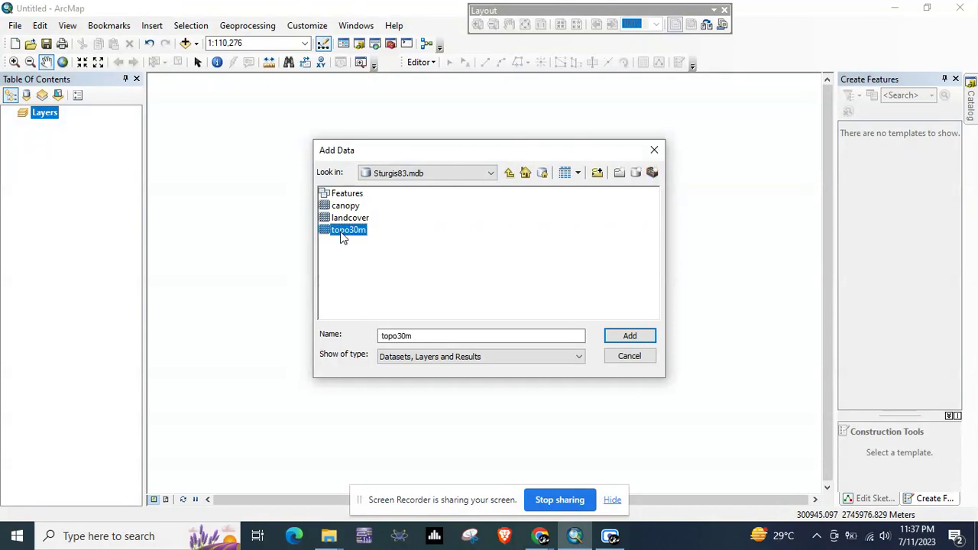
left_click(629, 337)
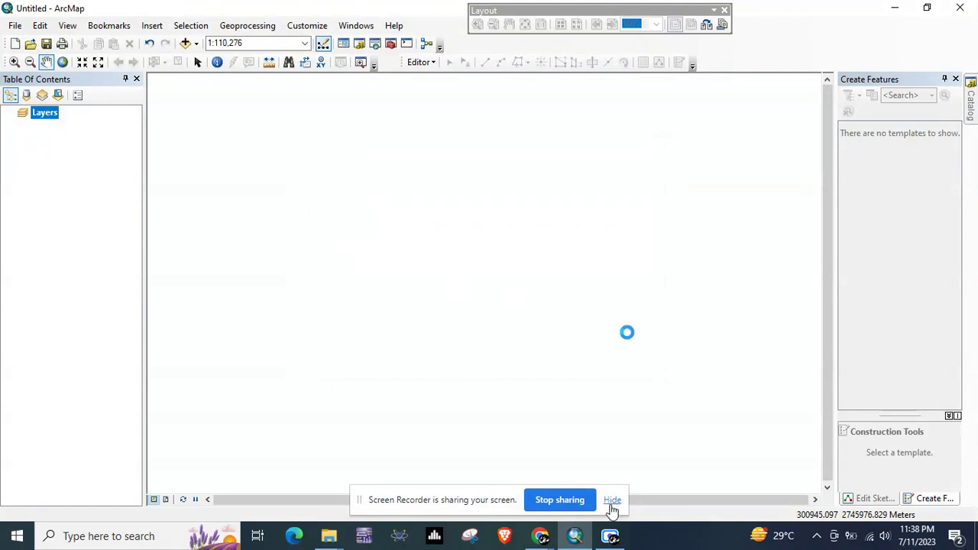
left_click(610, 536)
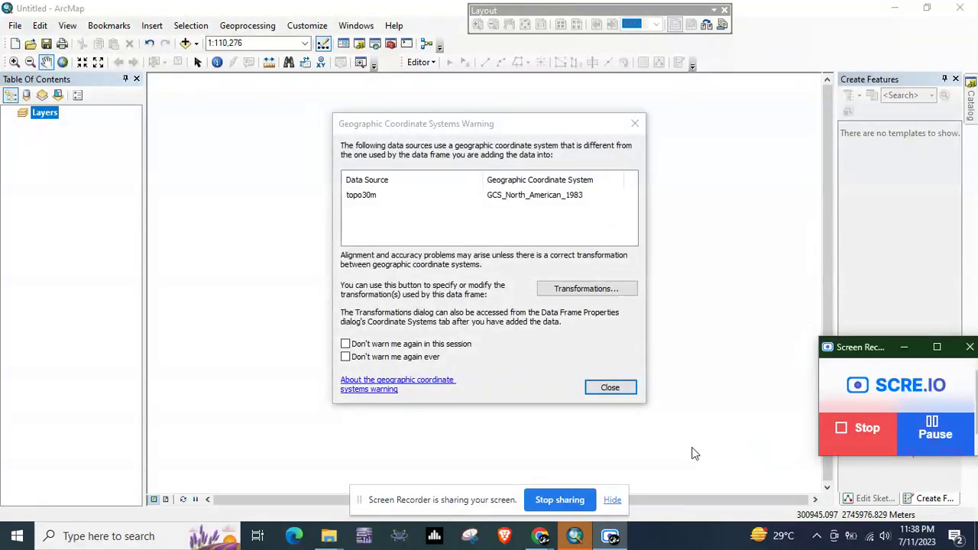
left_click(611, 388)
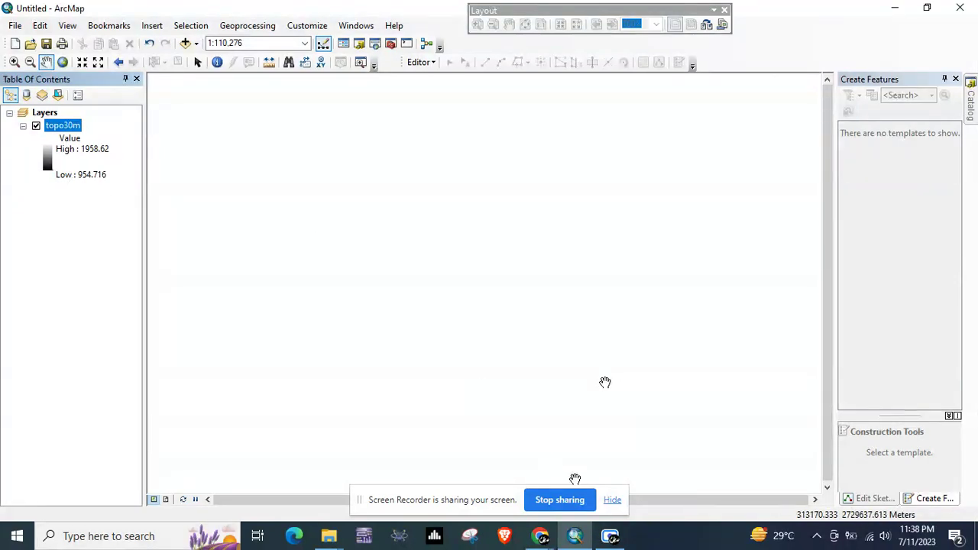
left_click(620, 536)
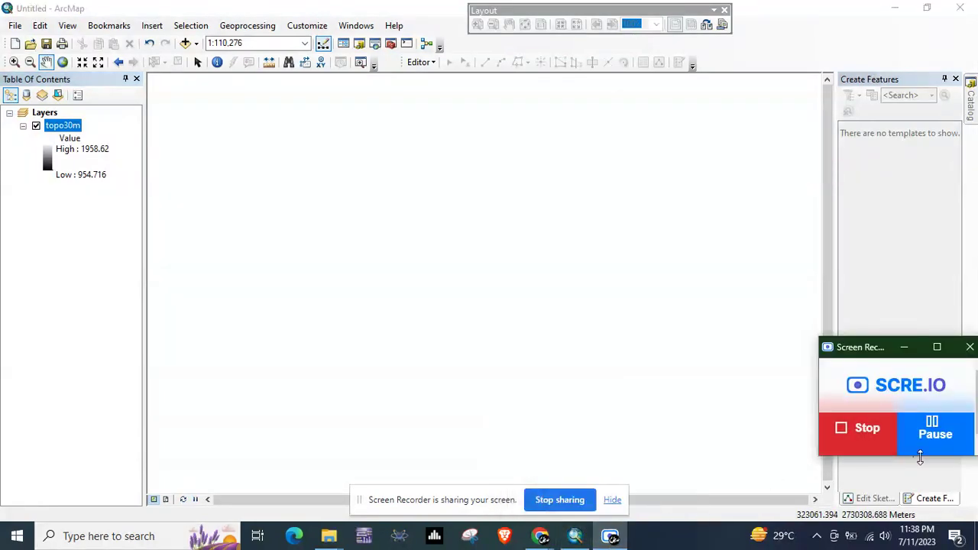
left_click(935, 441)
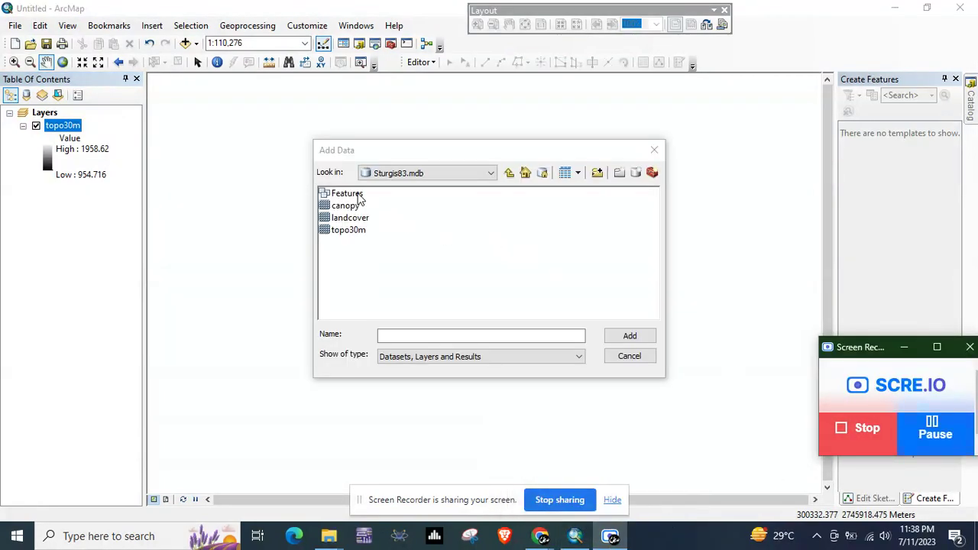
- Add the vegetation layer from the Features dataset of Sturgis83.mdb and dismiss the coordinate system warning
double_click(352, 195)
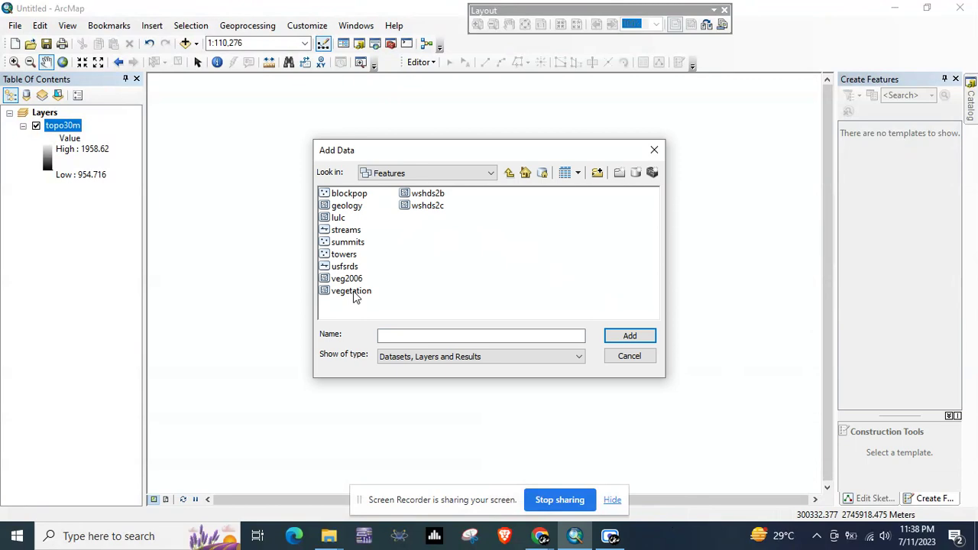
left_click(353, 291)
left_click(617, 343)
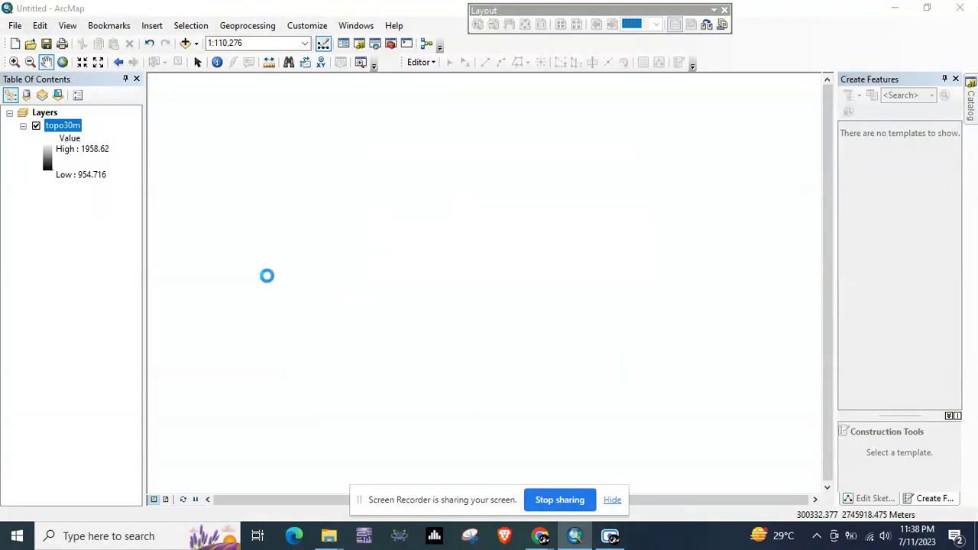
left_click(611, 388)
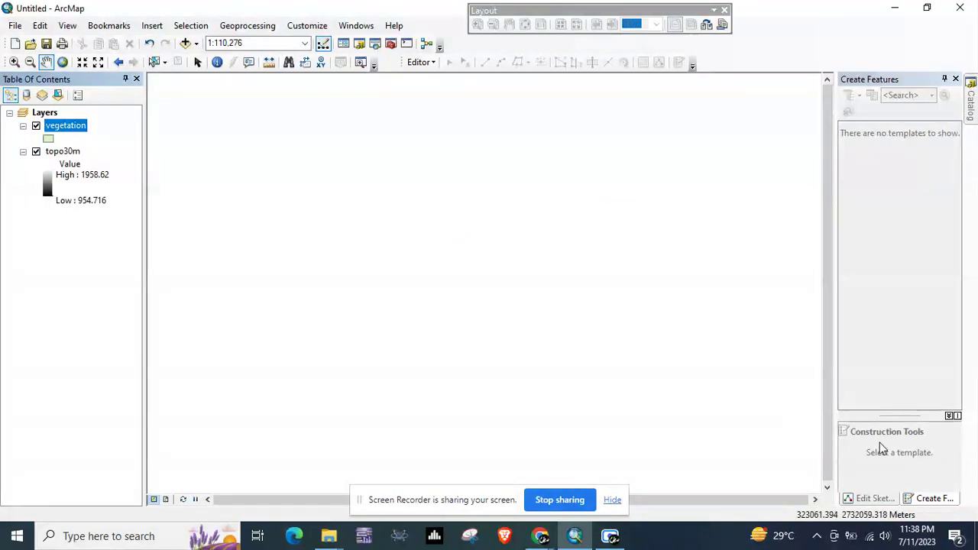
mouse_move(607, 541)
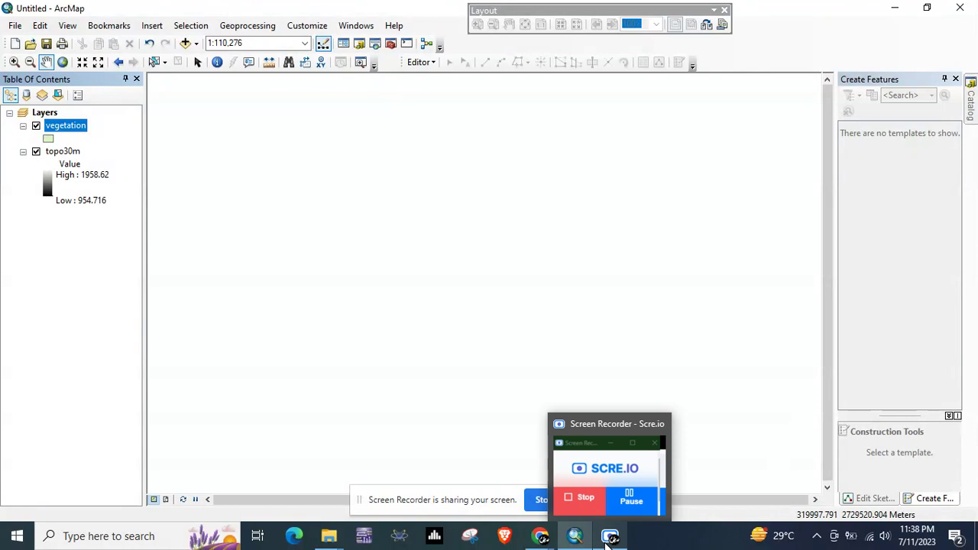
left_click(608, 540)
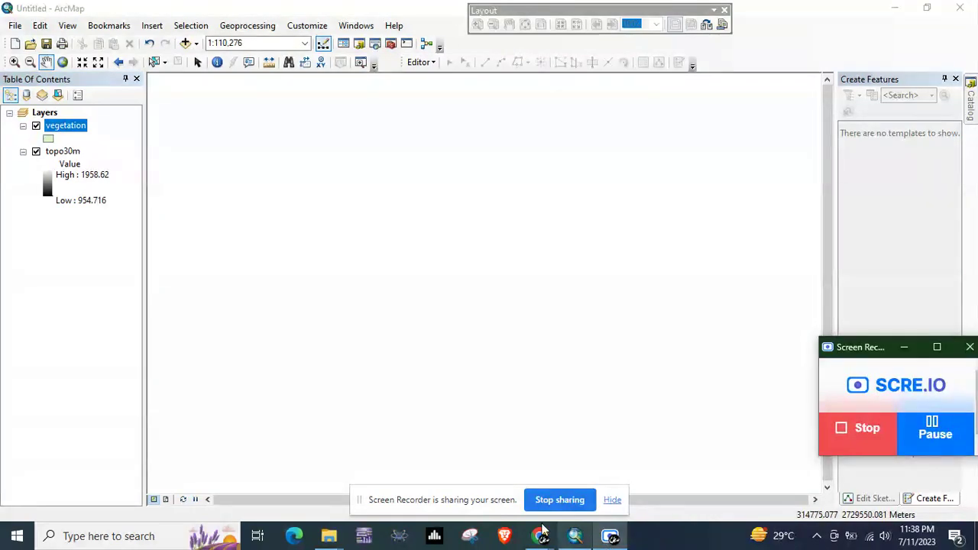
- Add the geology layer from the Features dataset to the map and dismiss the coordinate system warning
left_click(196, 44)
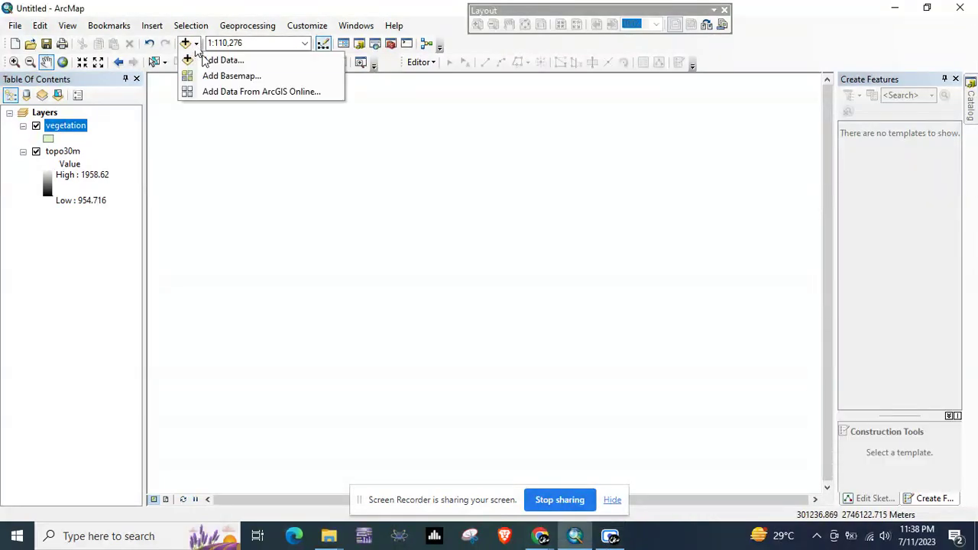
left_click(205, 60)
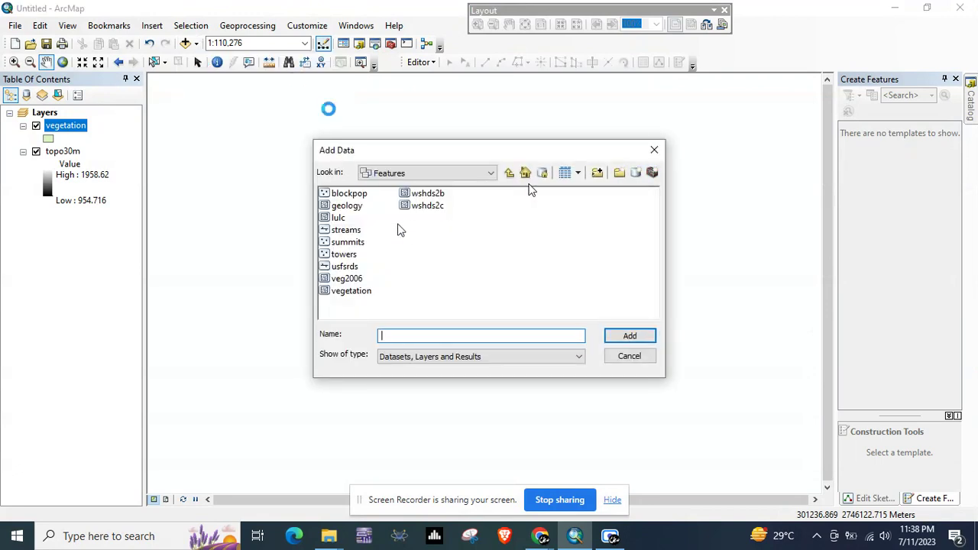
left_click(347, 206)
left_click(625, 342)
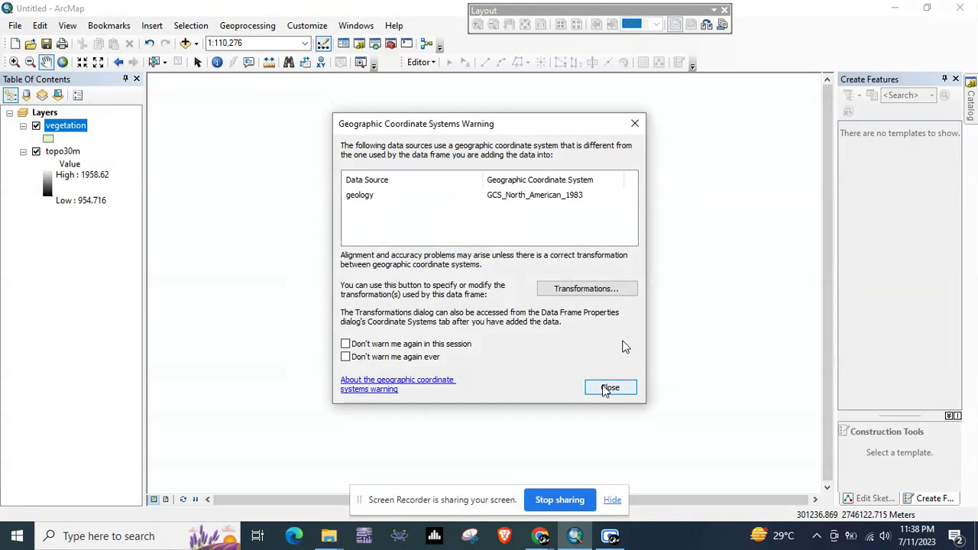
left_click(608, 388)
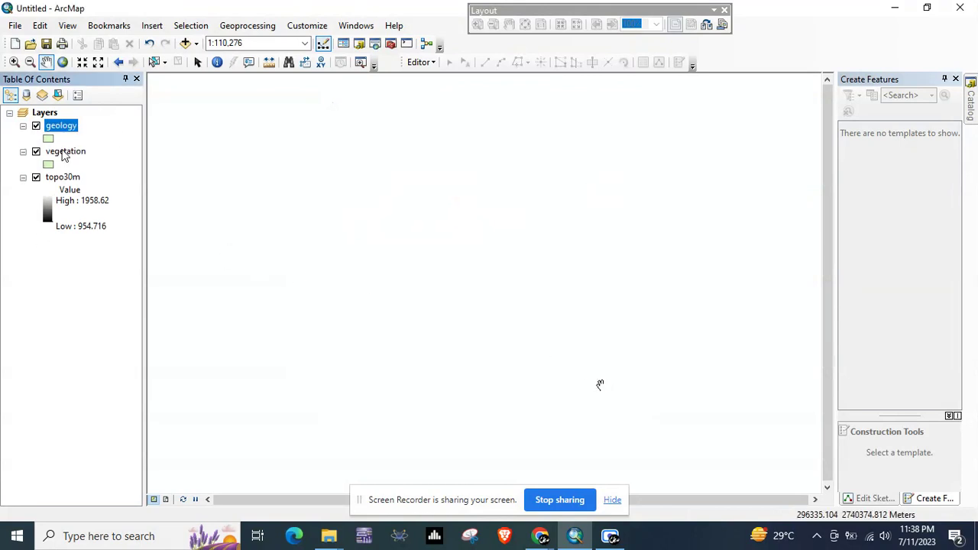
left_click(610, 535)
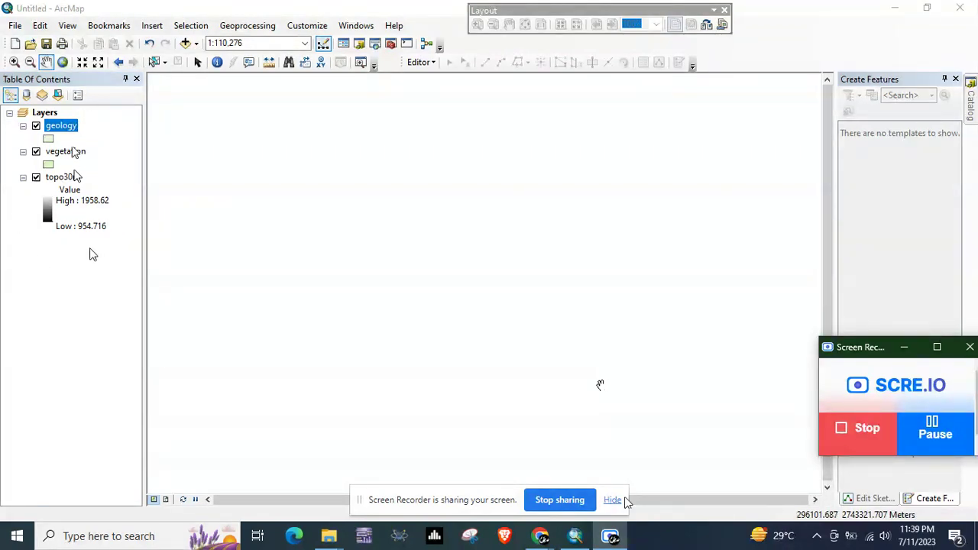
- Zoom the map to the extent of the topo30m layer
left_click(63, 178)
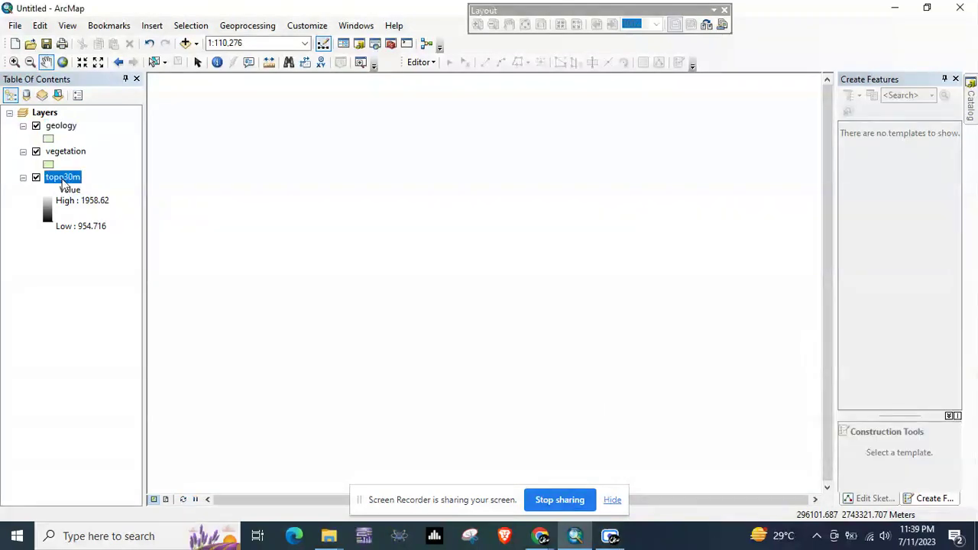
right_click(63, 180)
left_click(121, 256)
- Move the geology layer below vegetation in the layer order and hide both the geology and vegetation layers
left_click_drag(59, 127, 33, 153)
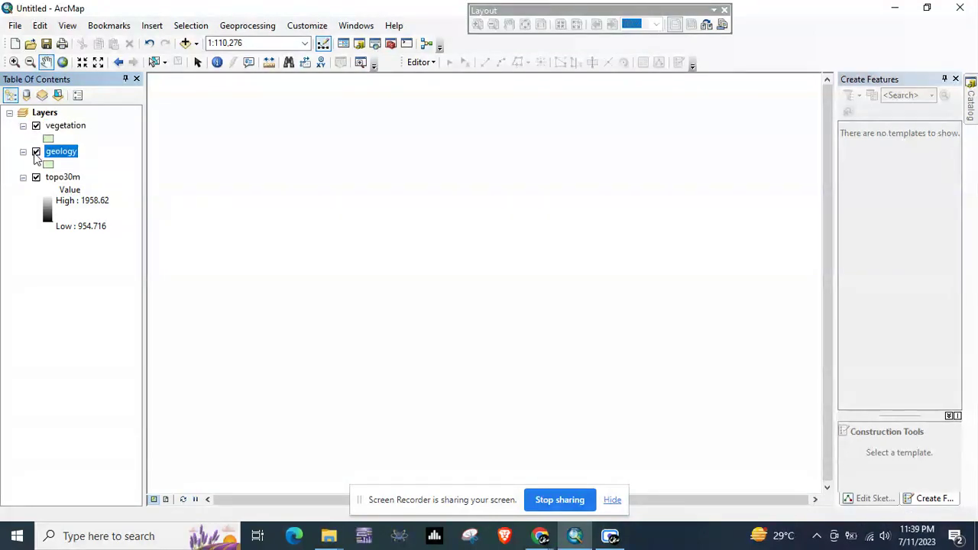
left_click(36, 126)
- Zoom the map to the extent of the topo30m layer
right_click(65, 177)
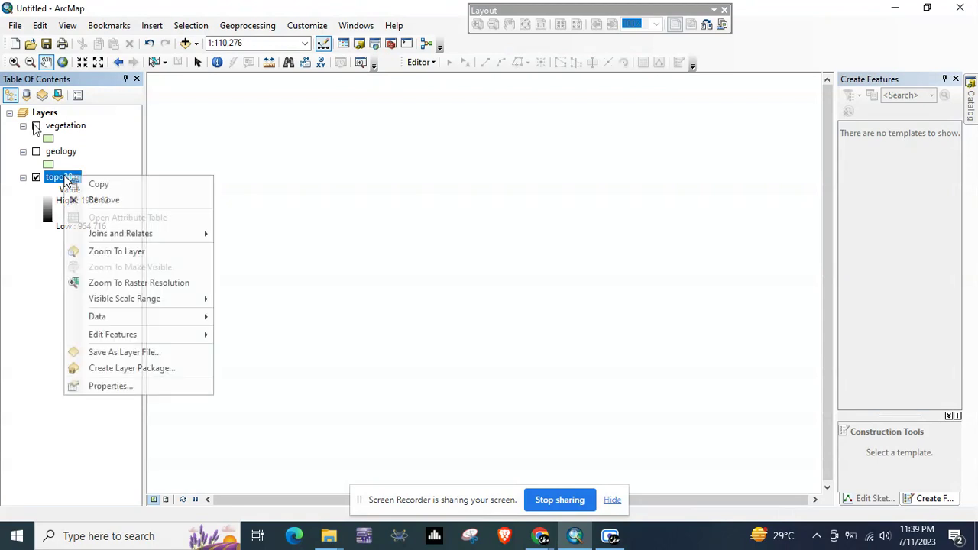
left_click(112, 253)
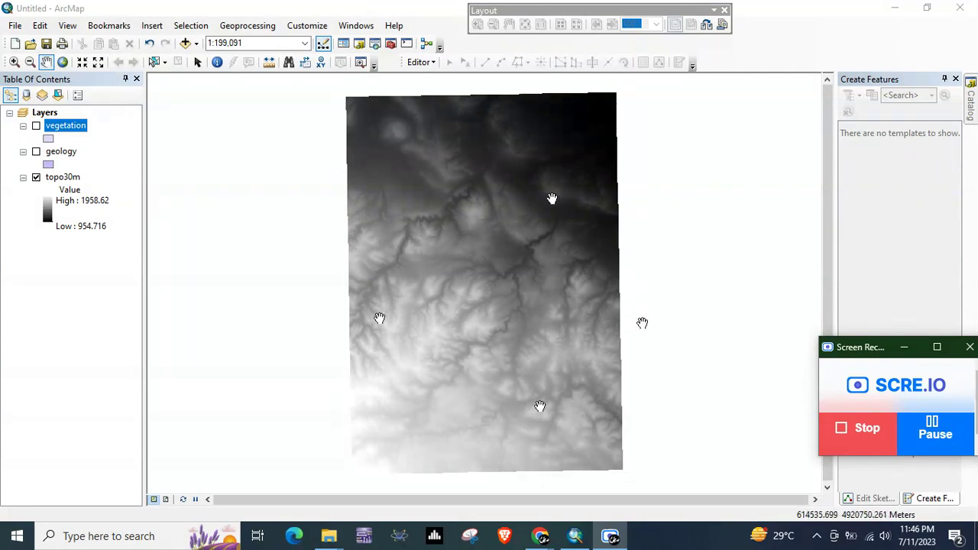
left_click(902, 348)
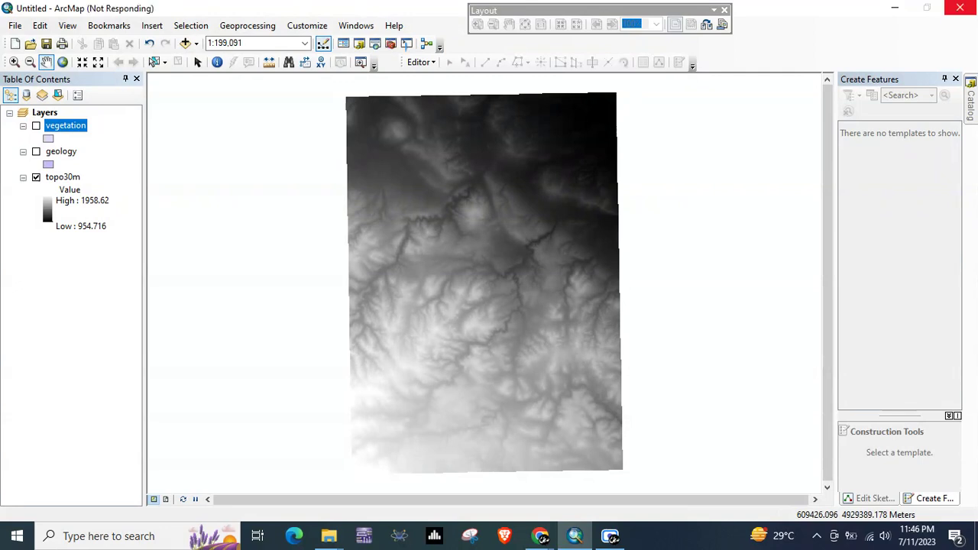
left_click(611, 537)
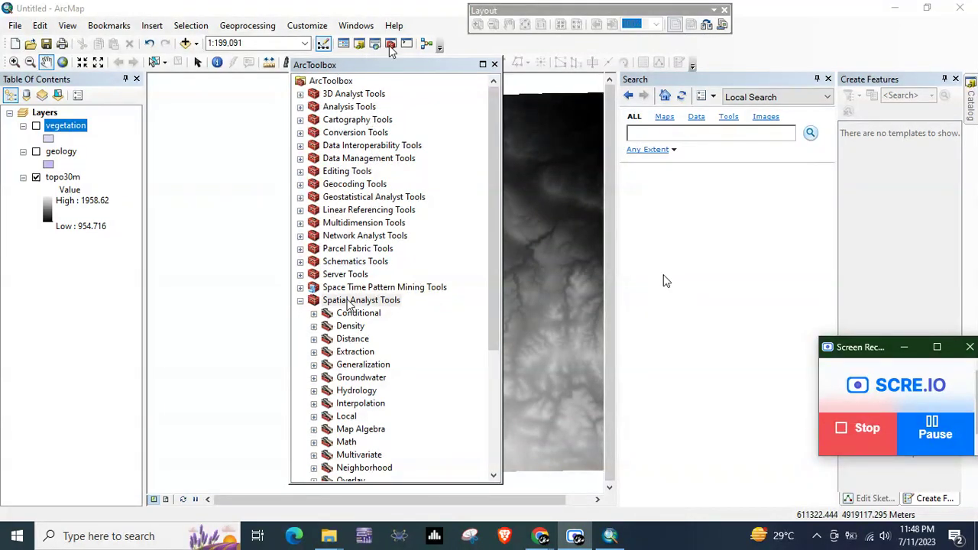
- Browse the Spatial Analyst toolbox as far as the Reclass toolset and close ArcToolbox
left_click(360, 300)
scroll(402, 344, "down", 2)
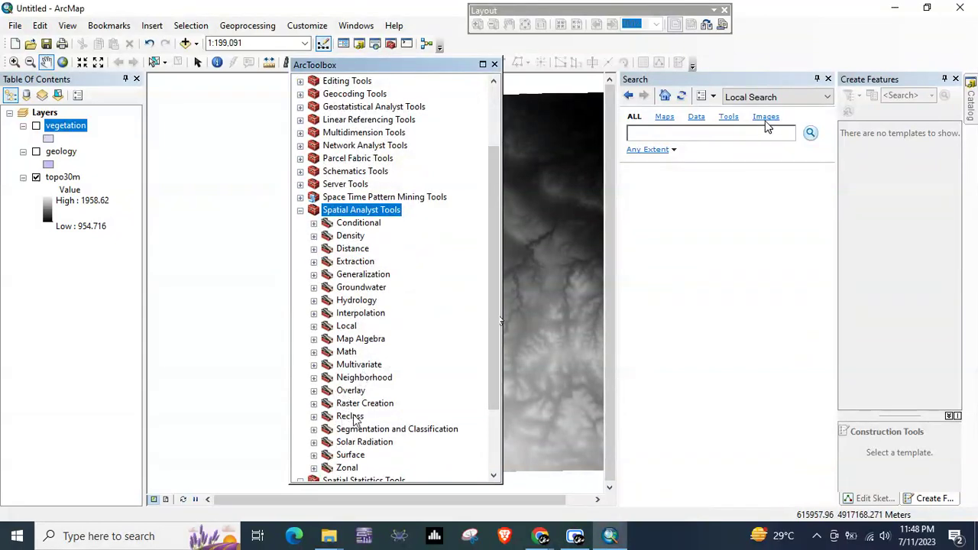
left_click(494, 64)
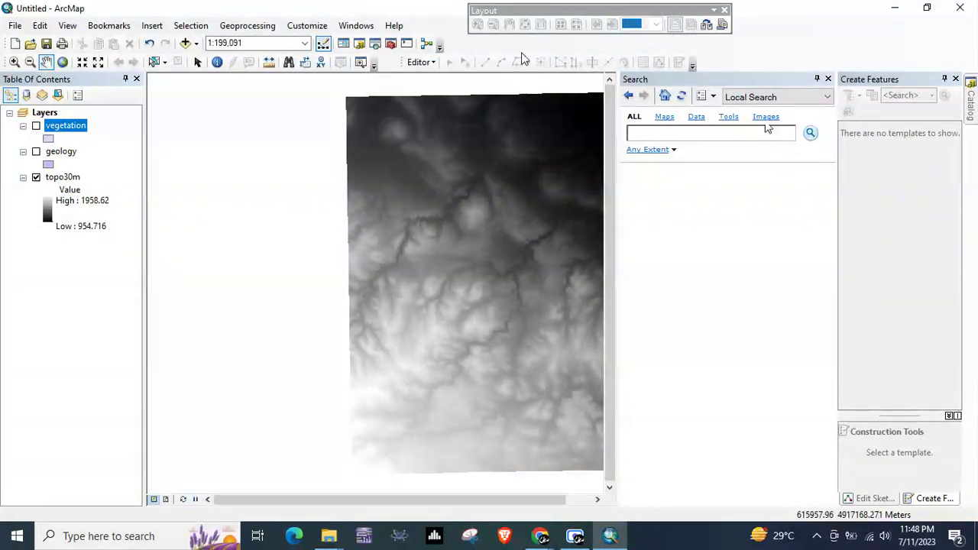
- Search for "reclassify" and open the Reclassify (Spatial Analyst) tool
left_click(655, 135)
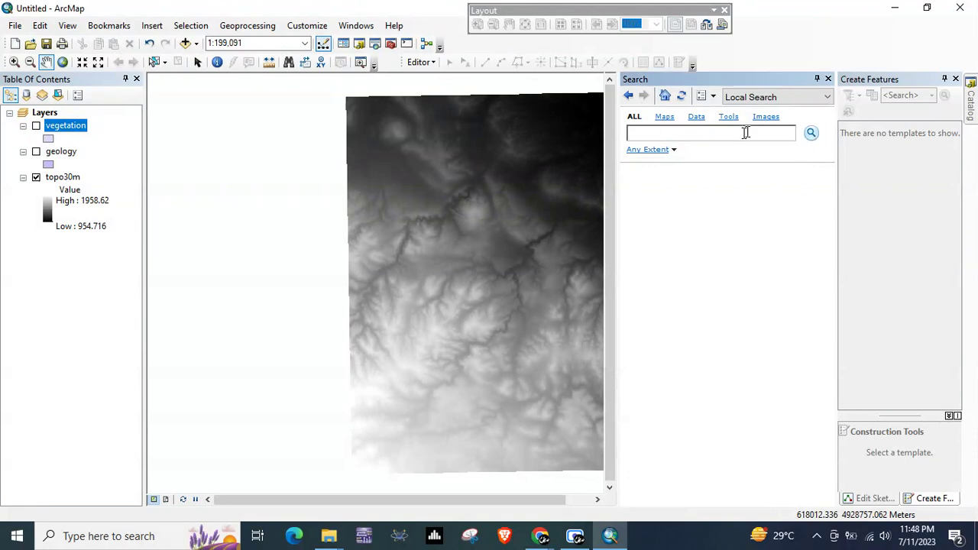
type("reclassify")
left_click(574, 536)
key("Return")
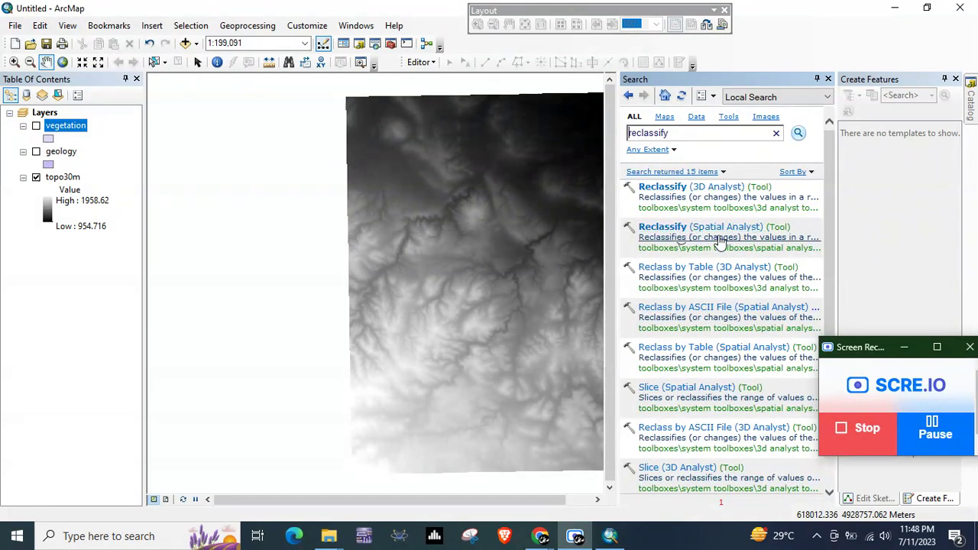
left_click(703, 226)
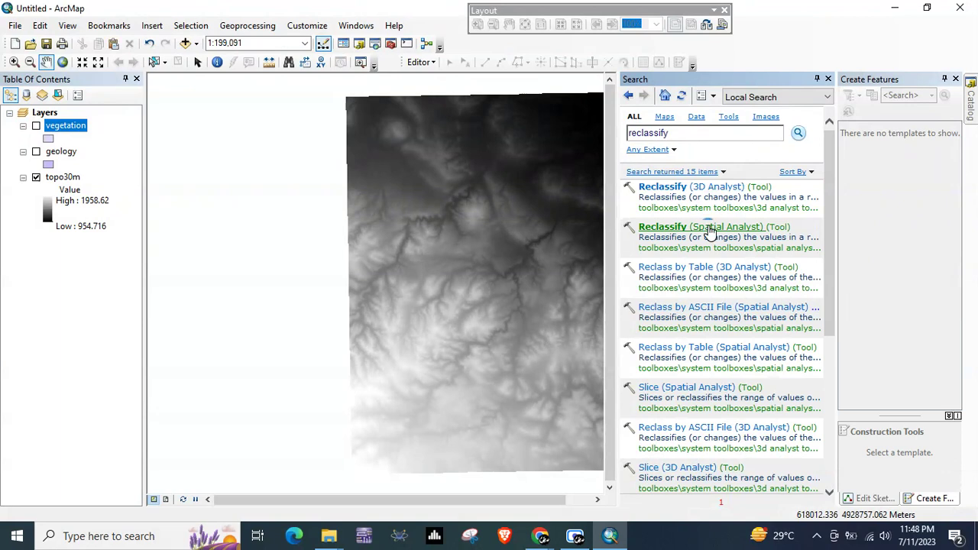
left_click(575, 535)
left_click(934, 434)
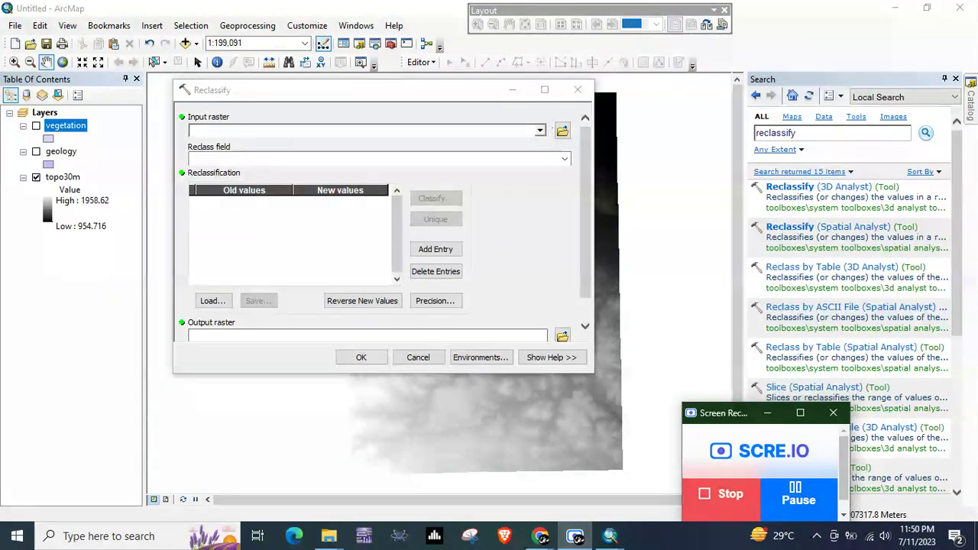
- Choose topo30m as the input raster for Reclassify, with VALUE as the reclass field
left_click(540, 131)
left_click(230, 144)
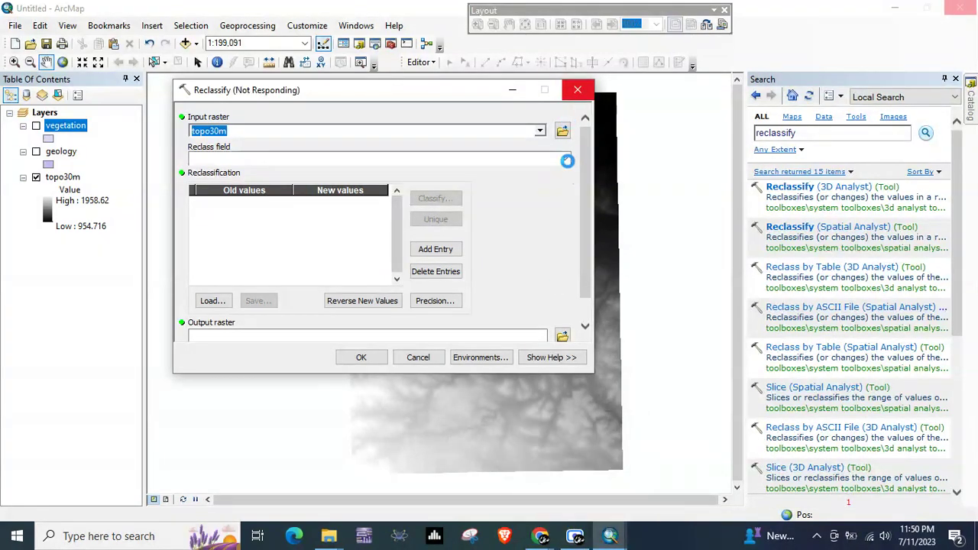
mouse_move(574, 537)
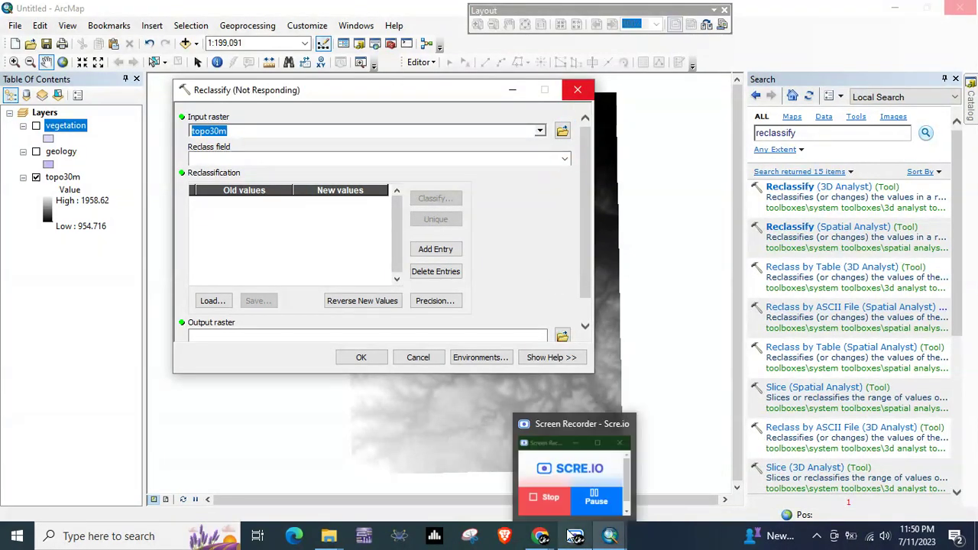
left_click(603, 491)
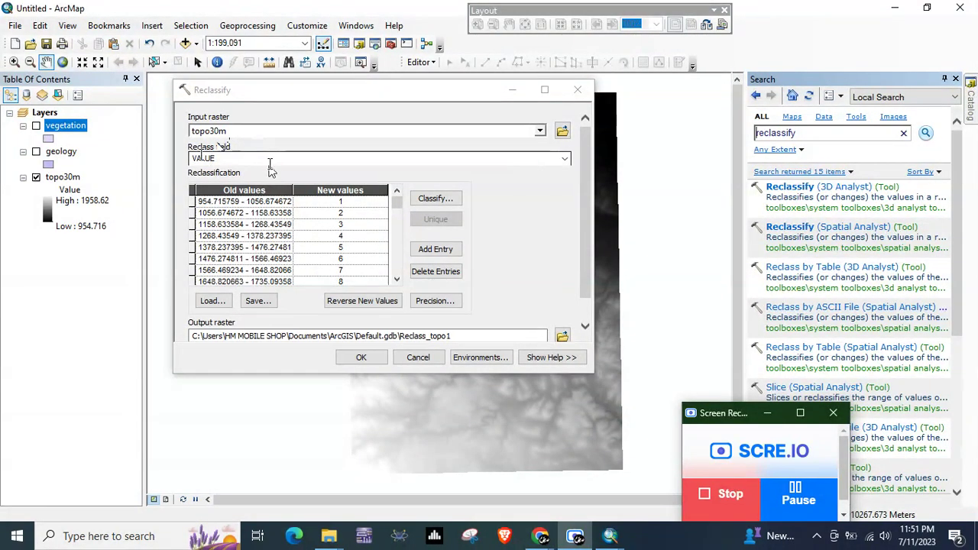
left_click(560, 162)
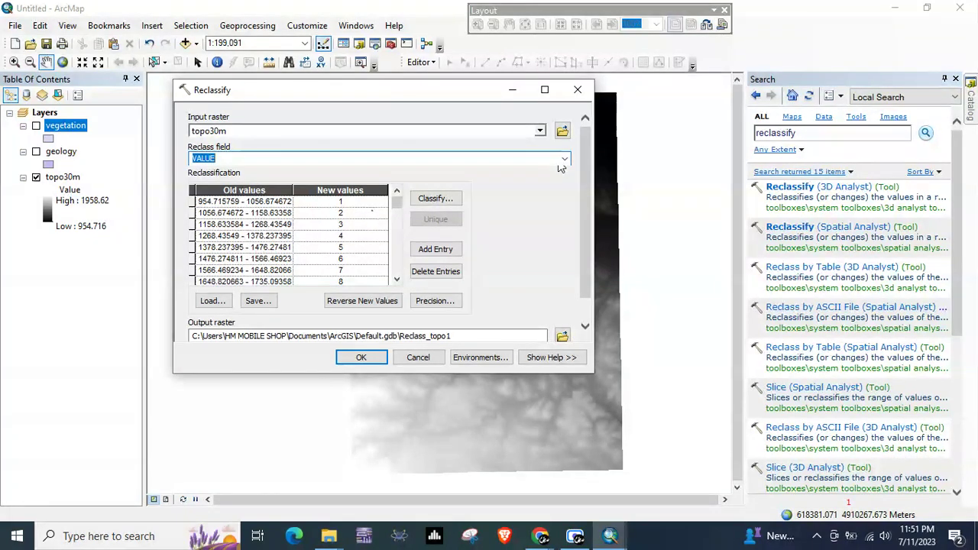
- Classify the topo30m values into 3 classes with the Equal Interval method
left_click(397, 203)
left_click_drag(396, 204, 401, 265)
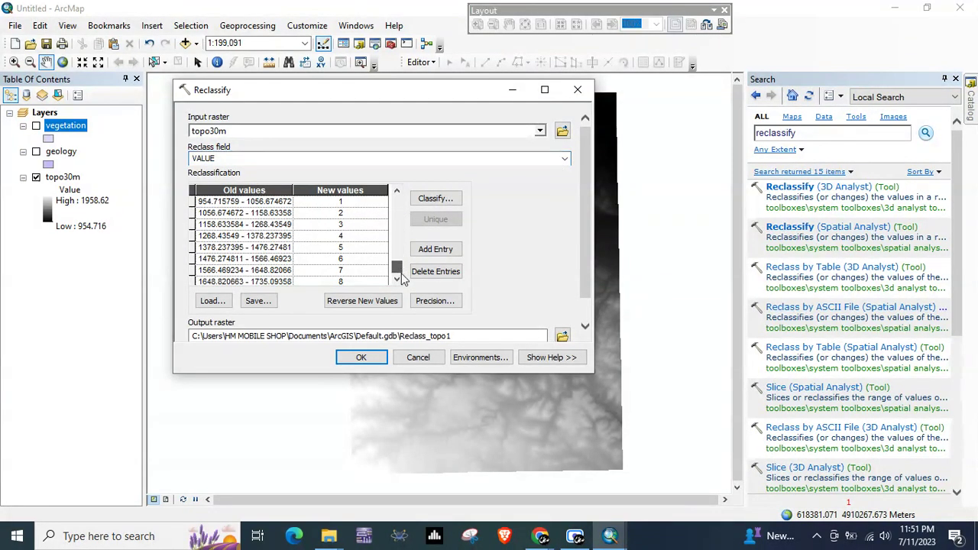
left_click(423, 198)
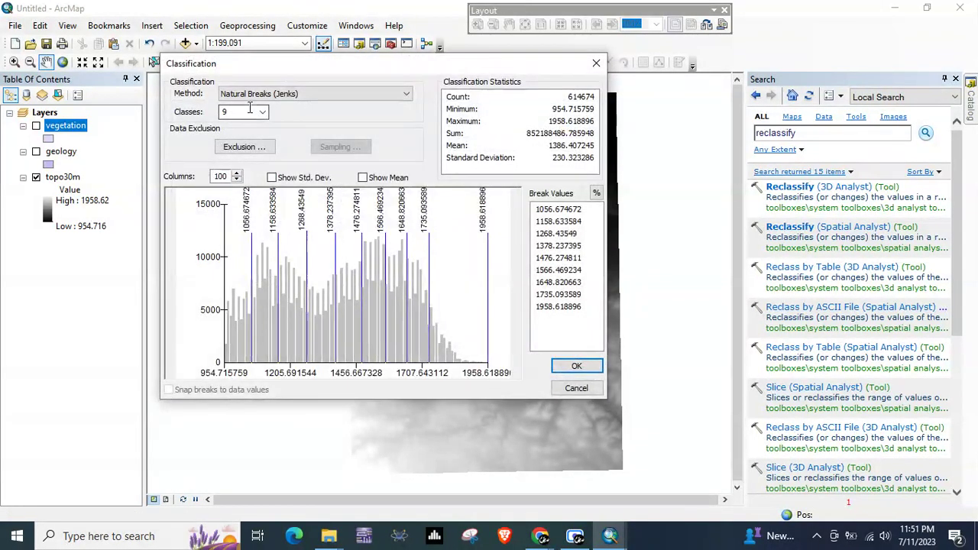
left_click(262, 112)
left_click(262, 128)
left_click(262, 128)
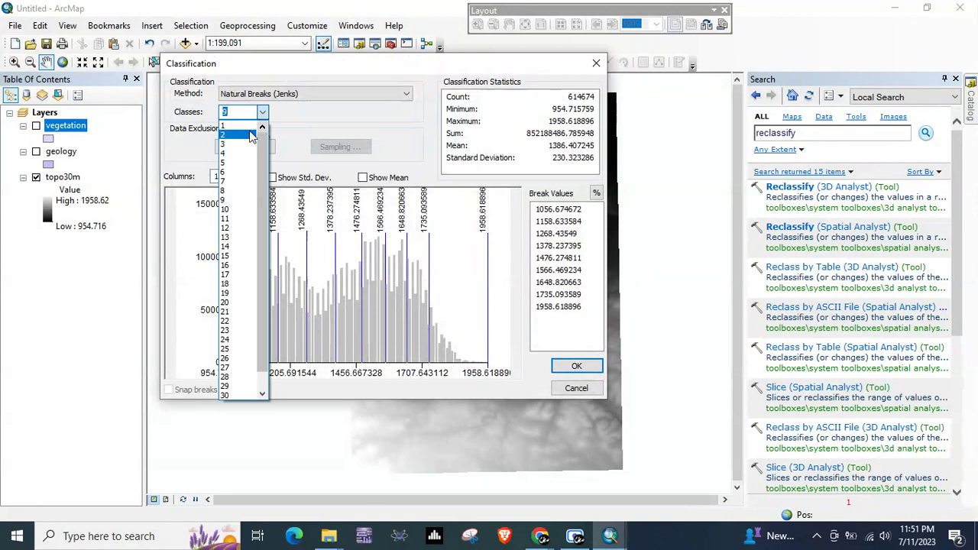
left_click(236, 146)
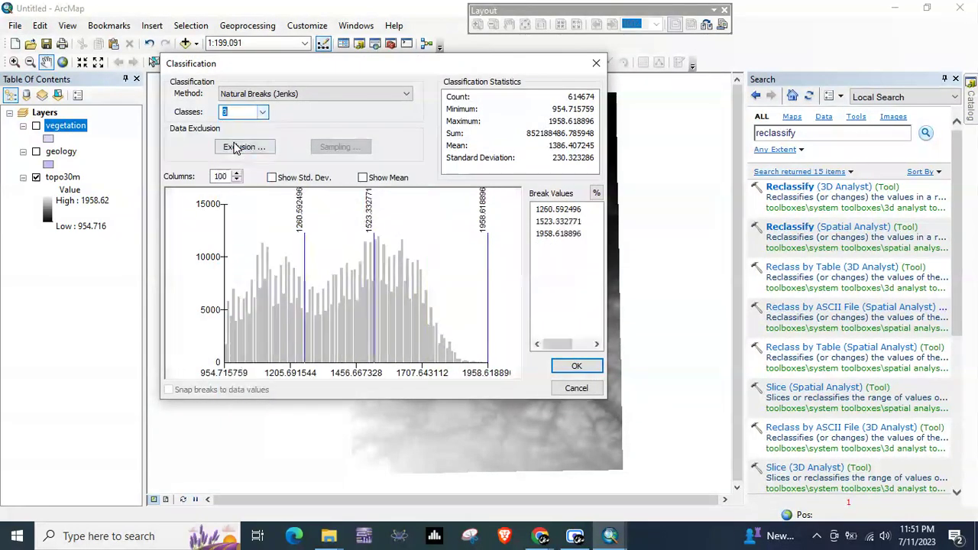
left_click(225, 97)
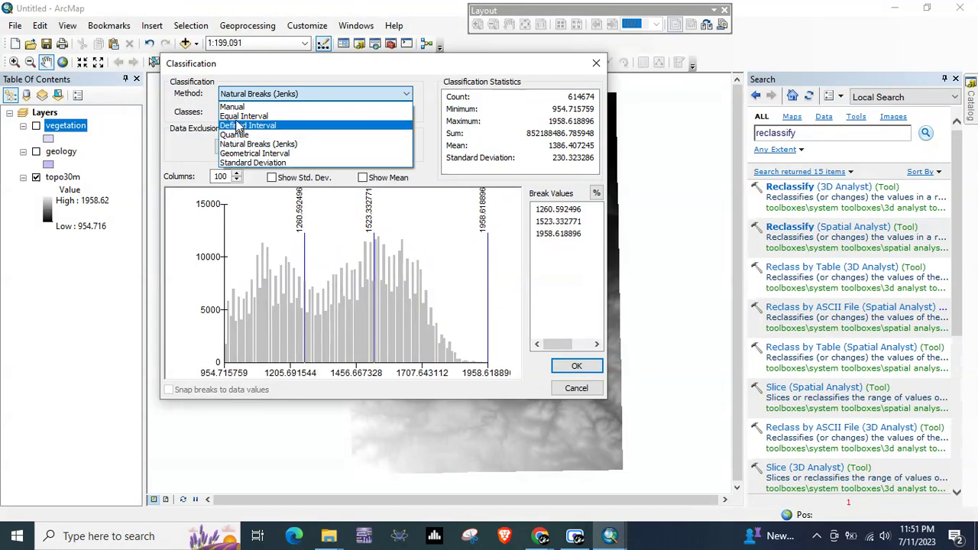
left_click(237, 117)
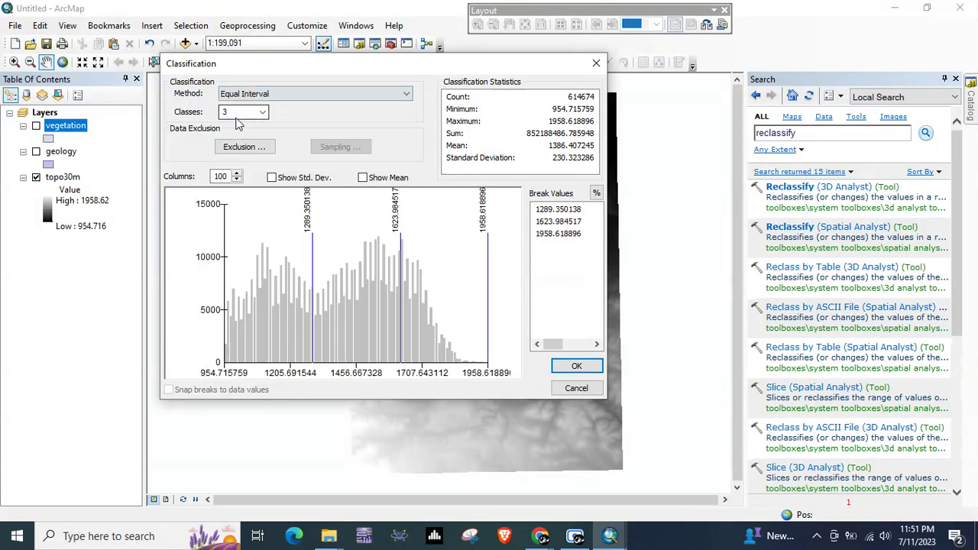
left_click(577, 366)
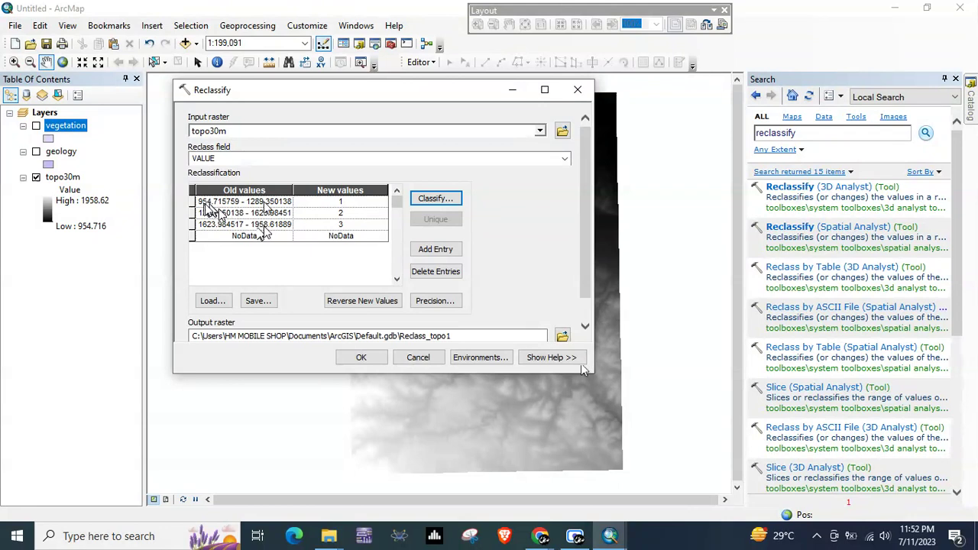
- Change the old-value range of the first reclassification row to 900 - 1200
left_click(290, 201)
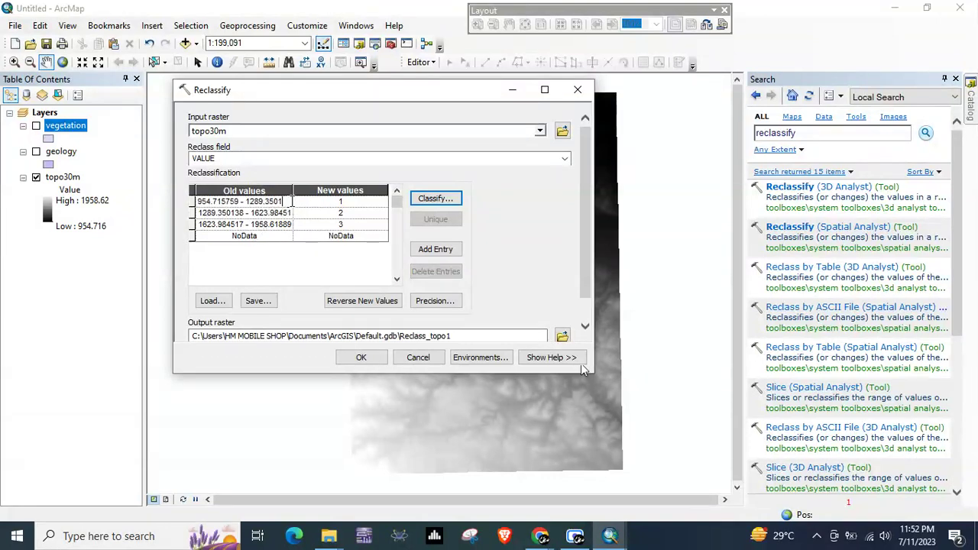
key("BackSpace")
key("BackSpace")
key("BackSpace")
key("BackSpace")
key("BackSpace")
type("00")
left_click(254, 201)
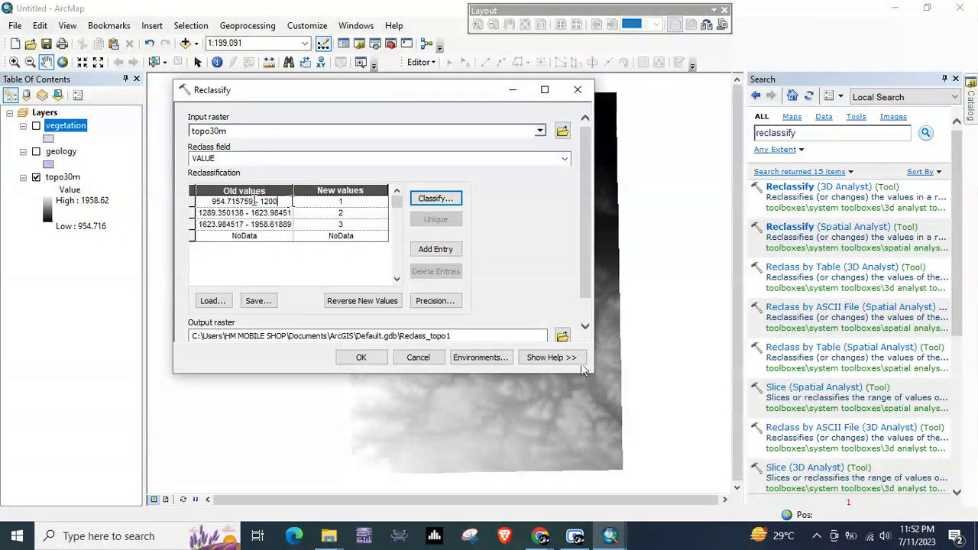
key("BackSpace")
key("BackSpace")
key("BackSpace")
key("BackSpace")
key("BackSpace")
key("BackSpace")
key("BackSpace")
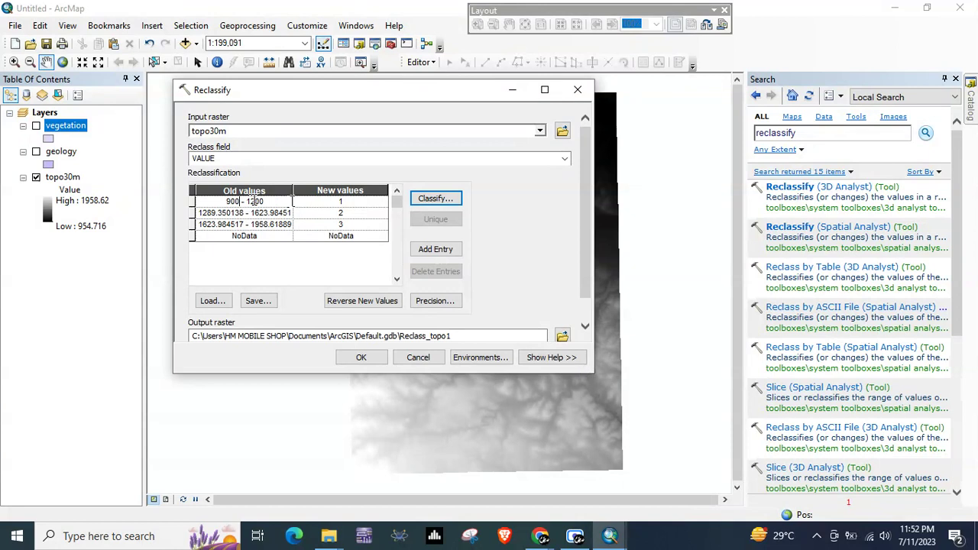
- Change the old-value range of the second reclassification row to 1200 - 1600
left_click(222, 213)
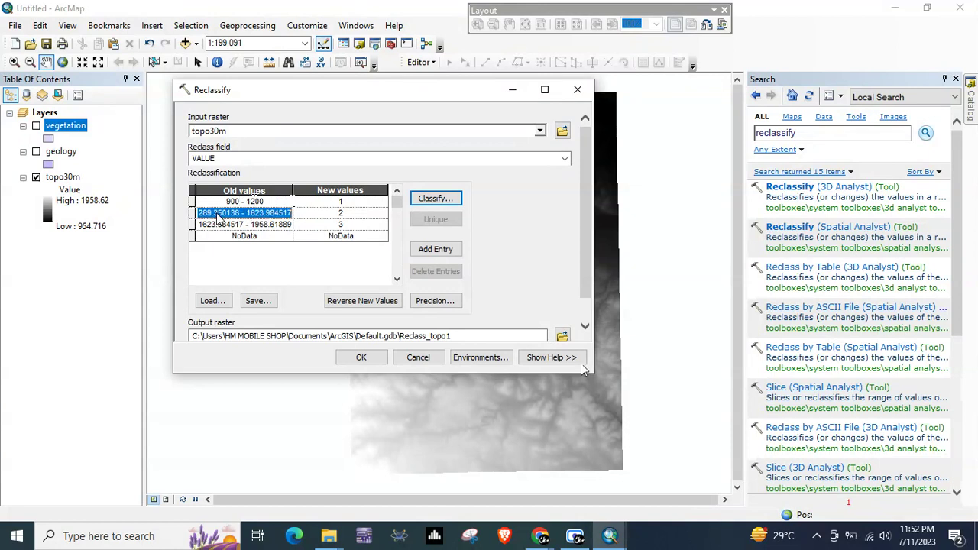
key("BackSpace")
key("BackSpace")
key("BackSpace")
key("BackSpace")
key("BackSpace")
key("BackSpace")
key("BackSpace")
key("BackSpace")
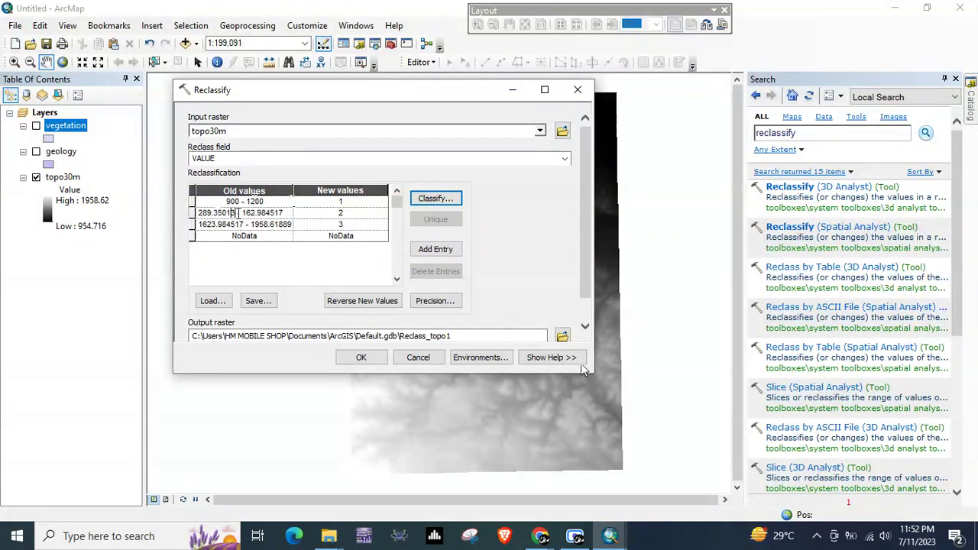
key("BackSpace")
key("BackSpace")
type("200")
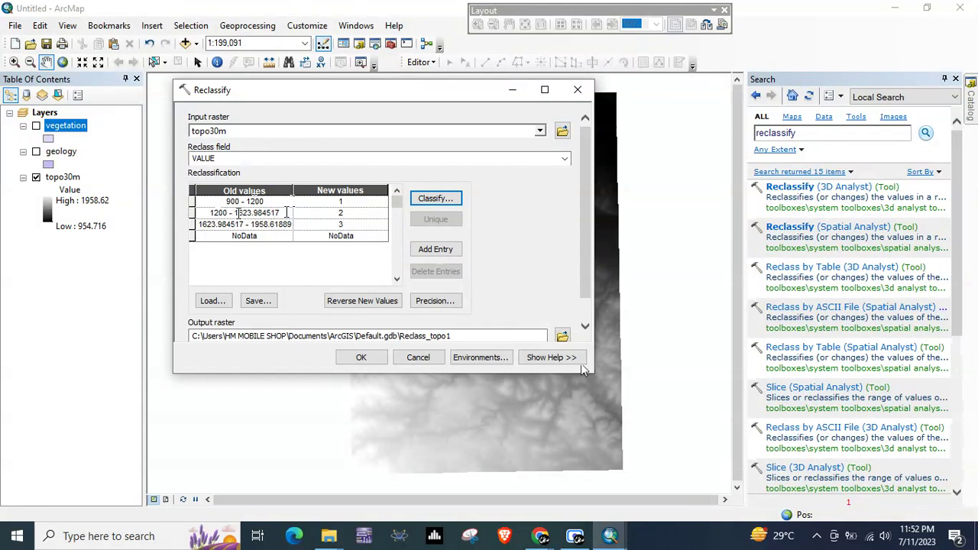
key("Delete")
key("Delete")
key("Delete")
key("Delete")
key("Delete")
key("Delete")
key("Delete")
key("Delete")
key("Delete")
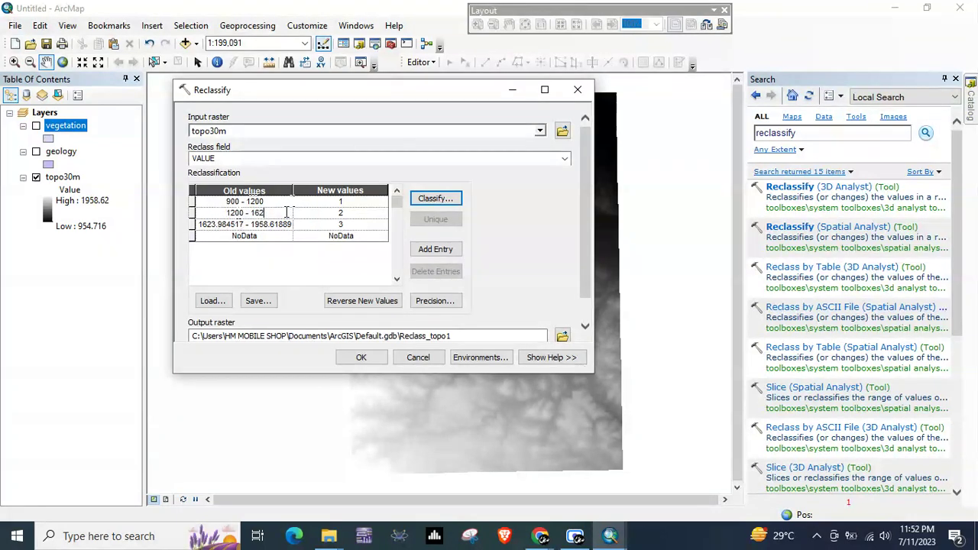
type("00")
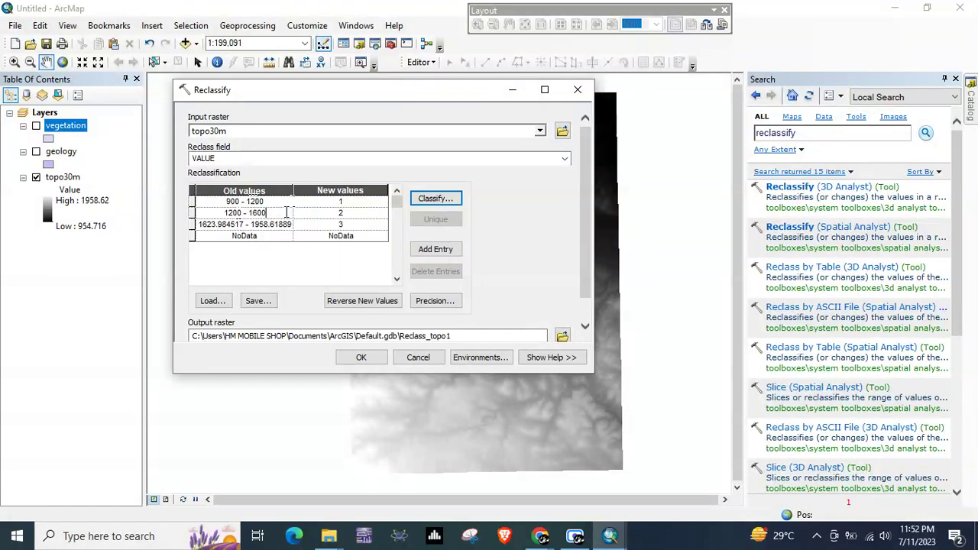
- Change the old-value range of the third reclassification row to 1600 - 2000
left_click(244, 224)
left_click(244, 224)
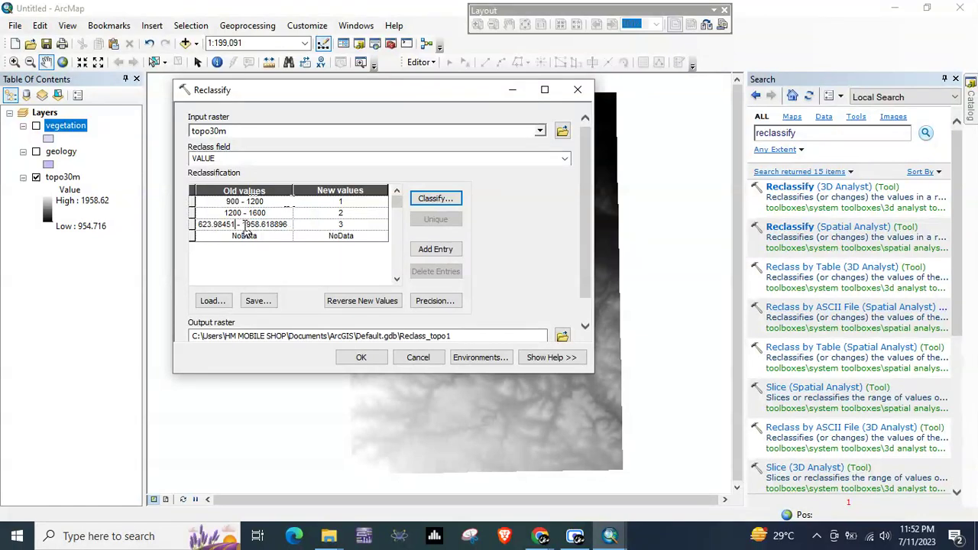
key("BackSpace")
key("BackSpace")
key("BackSpace")
key("BackSpace")
key("BackSpace")
key("BackSpace")
type("1600")
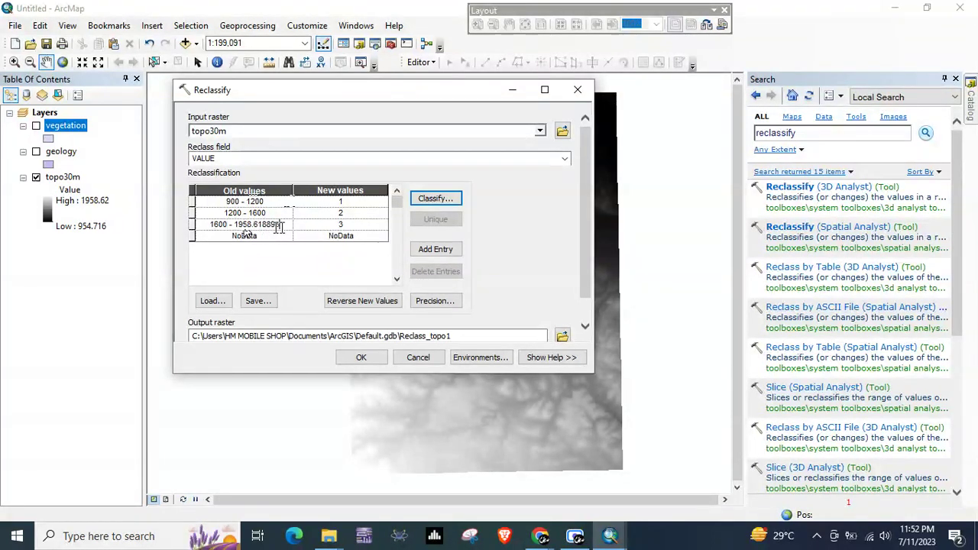
key("BackSpace")
key("BackSpace")
key("BackSpace")
key("BackSpace")
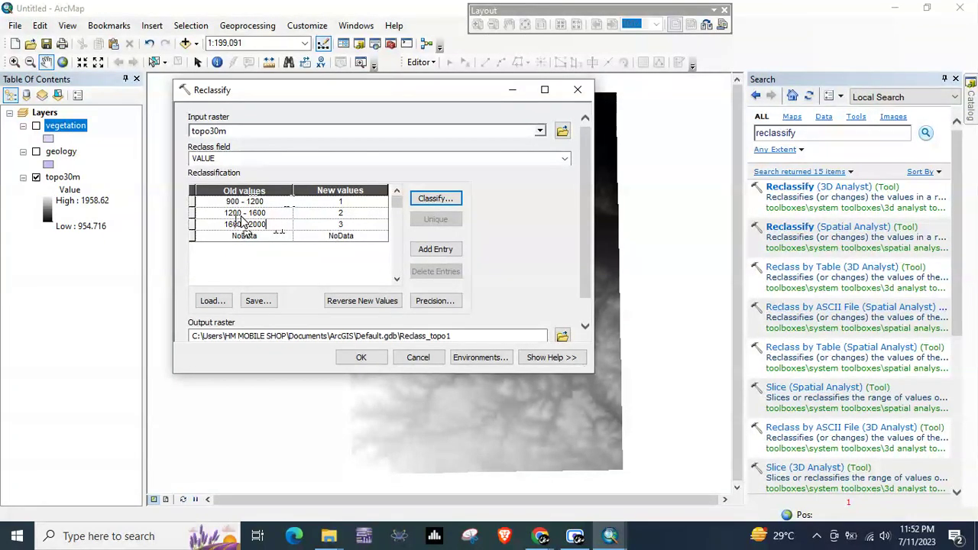
- Assign new values of 0 to the 900 - 1200 range, 1 to 1200 - 1600 and 0 to 1600 - 2000
left_click(346, 200)
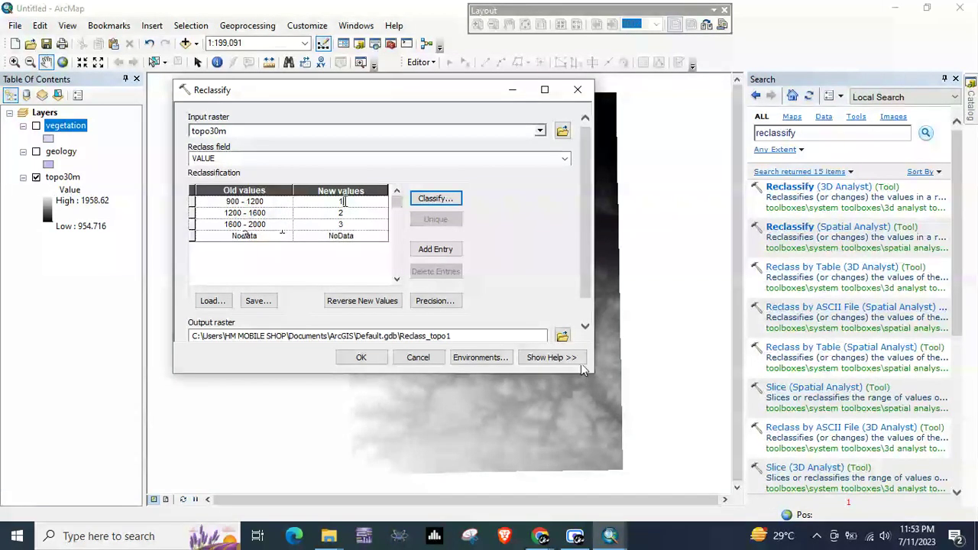
type("0")
left_click(344, 213)
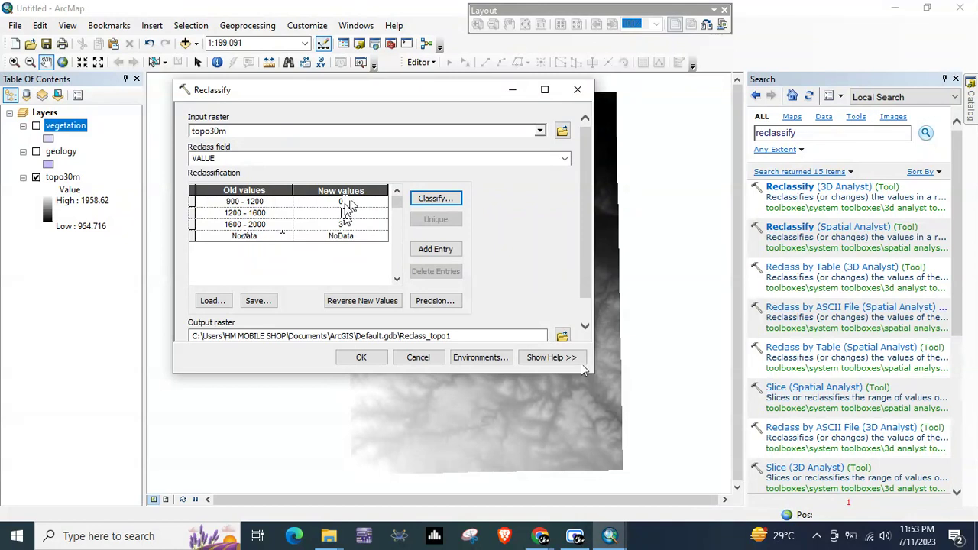
type("1")
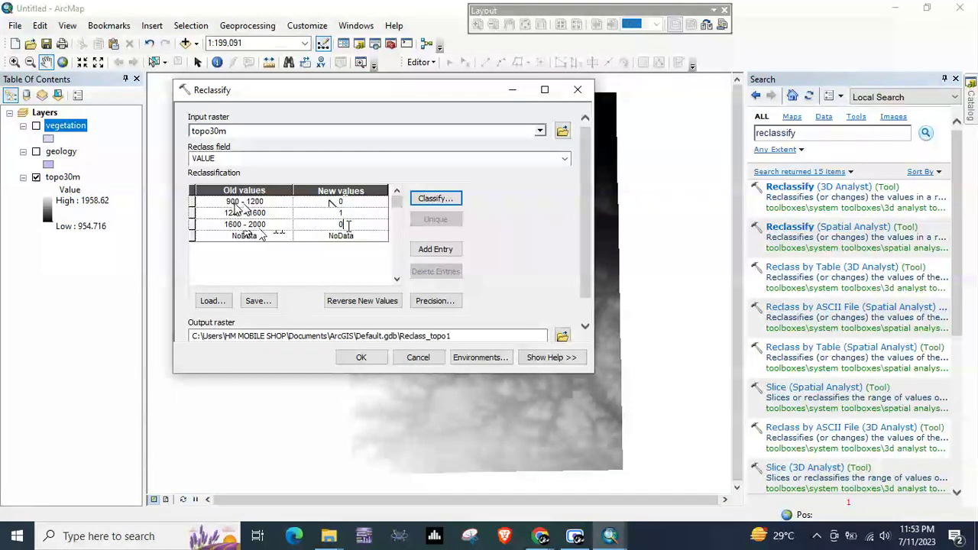
- Run the Reclassify tool on topo30m with the new values 0, 1 and 0 for its three elevation ranges
type("1")
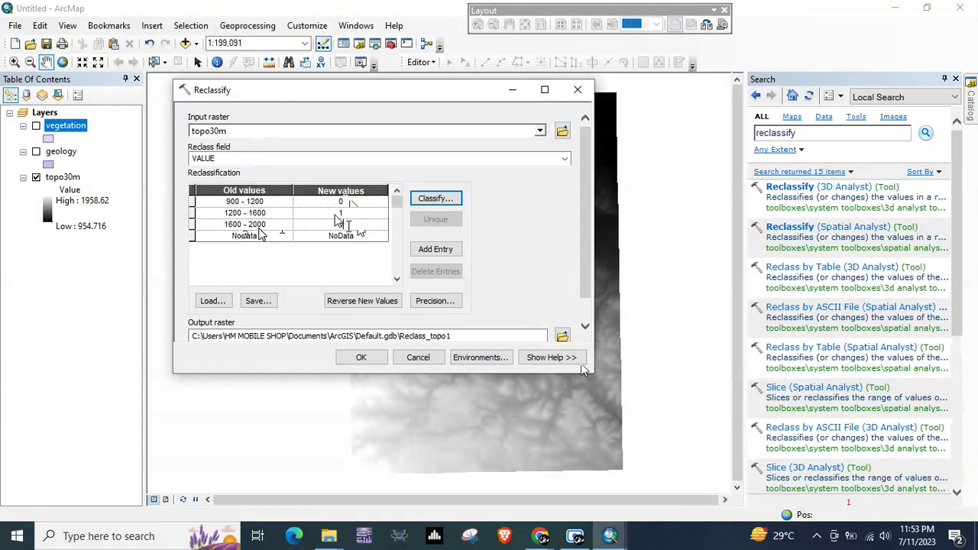
type("0")
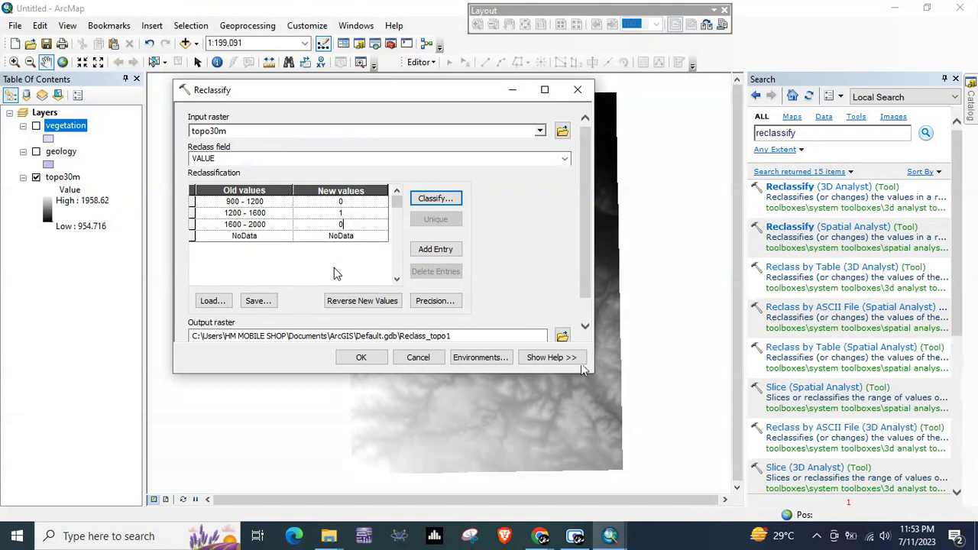
left_click(361, 359)
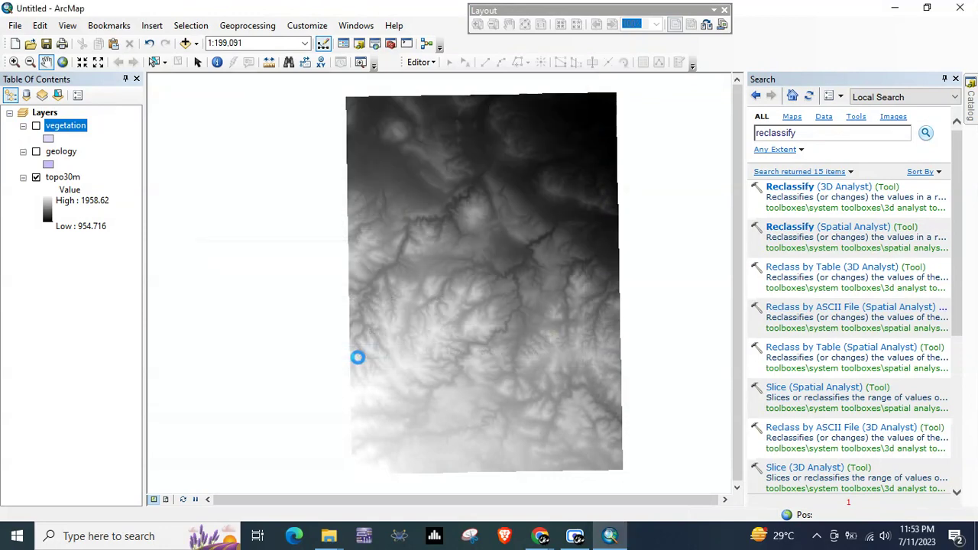
left_click(574, 535)
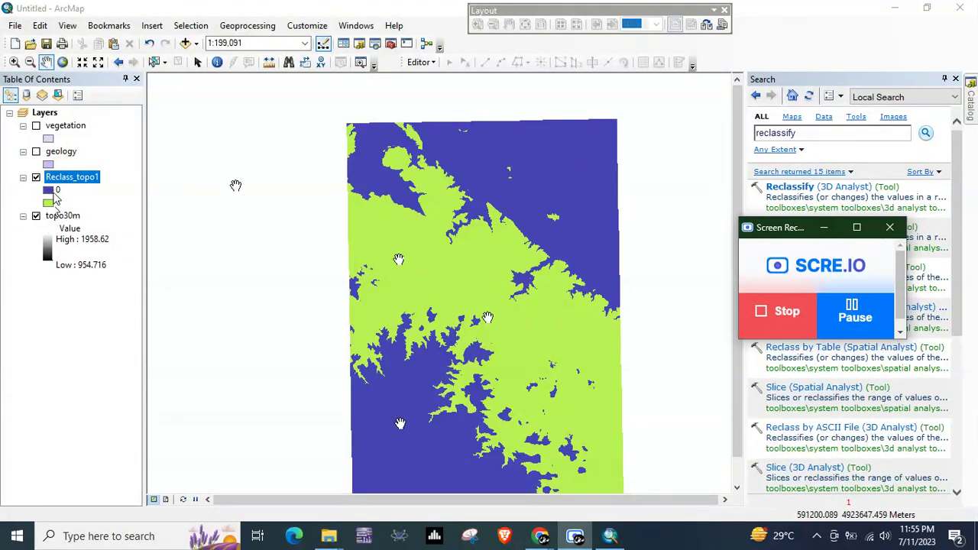
- Set the symbol of the 0 class in Reclass_topo1 to No Color
left_click(49, 191)
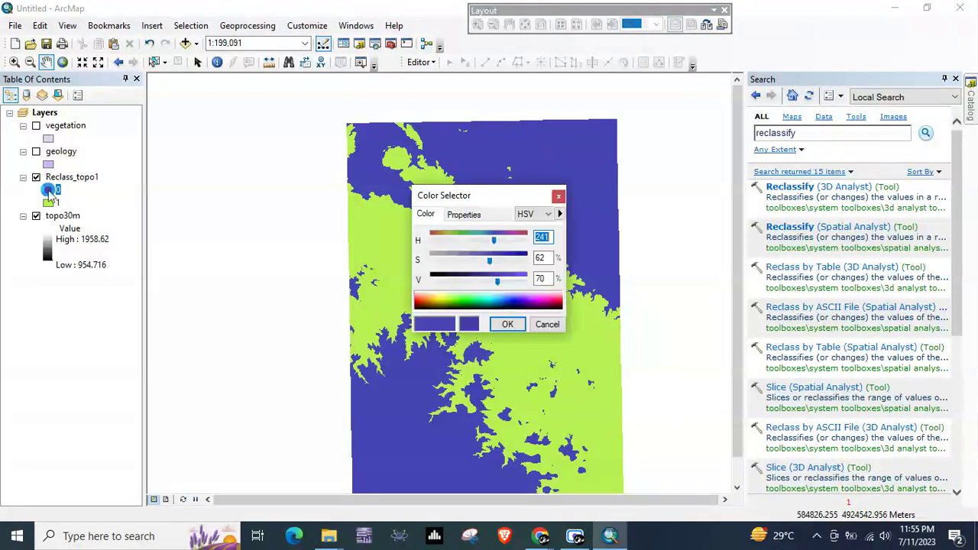
left_click(558, 196)
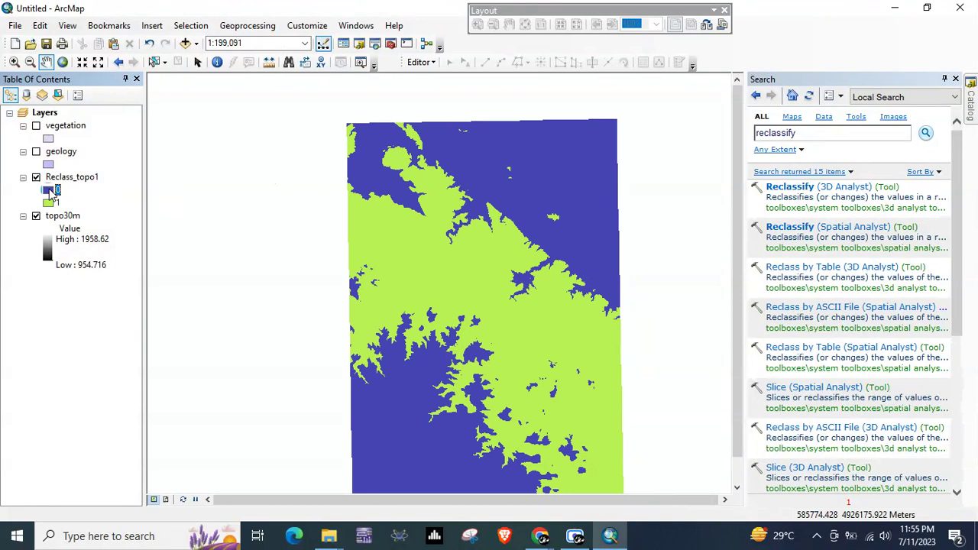
right_click(50, 192)
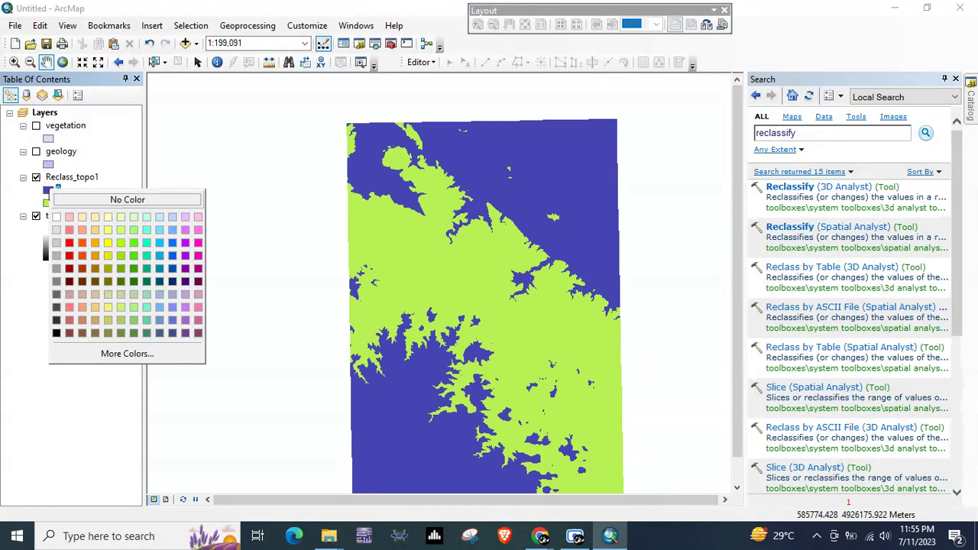
left_click(74, 199)
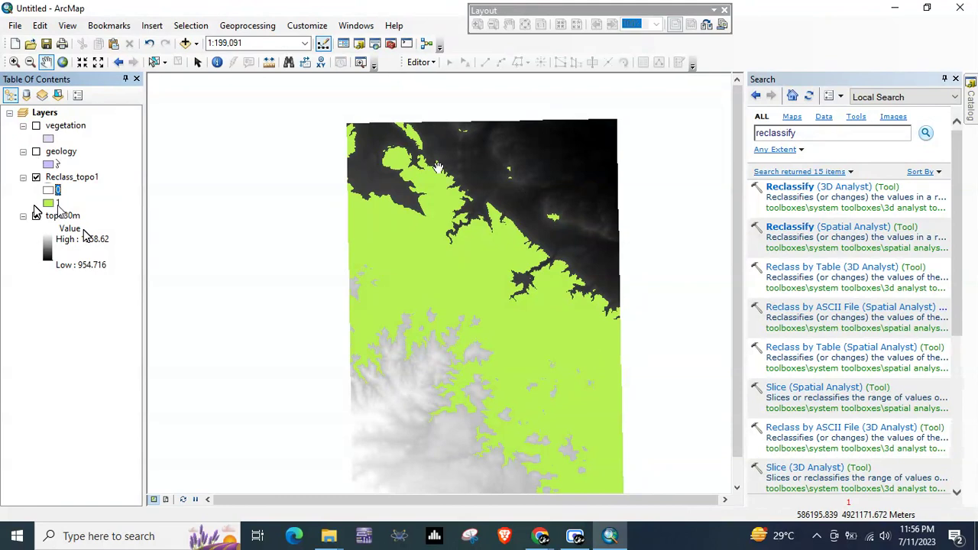
left_click(197, 44)
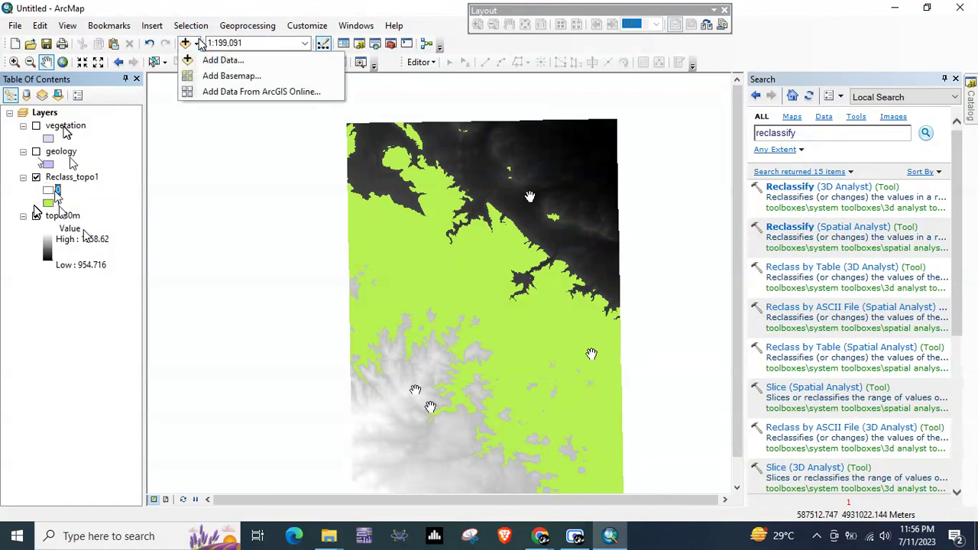
left_click(207, 66)
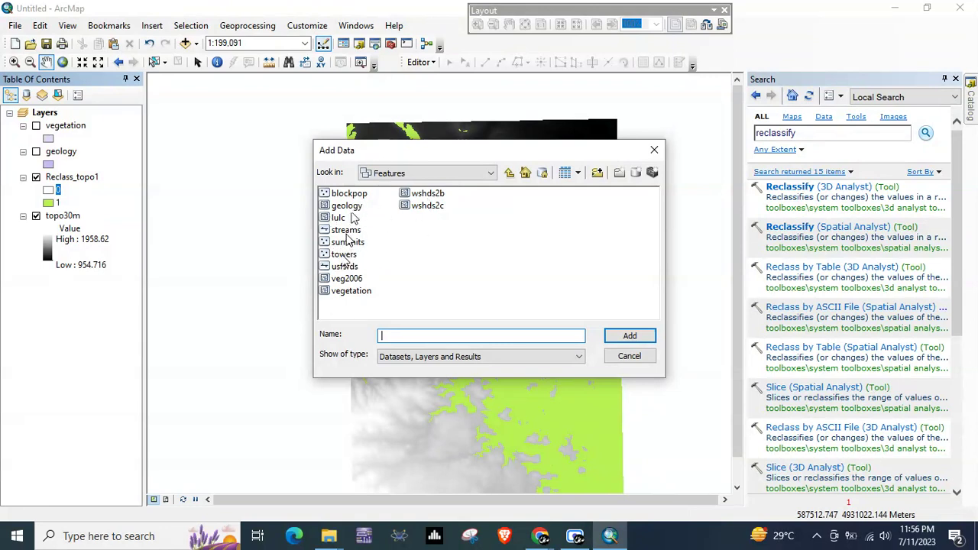
left_click(510, 174)
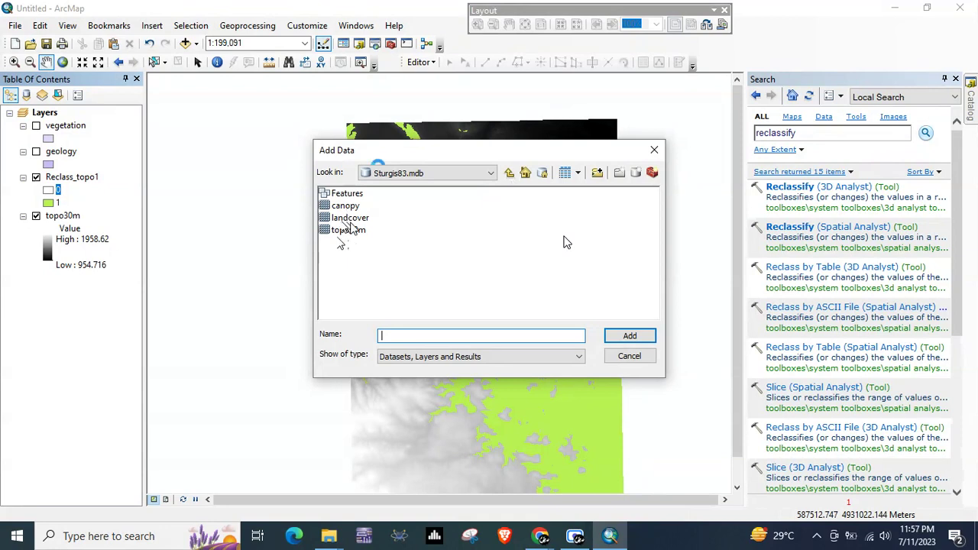
left_click(654, 149)
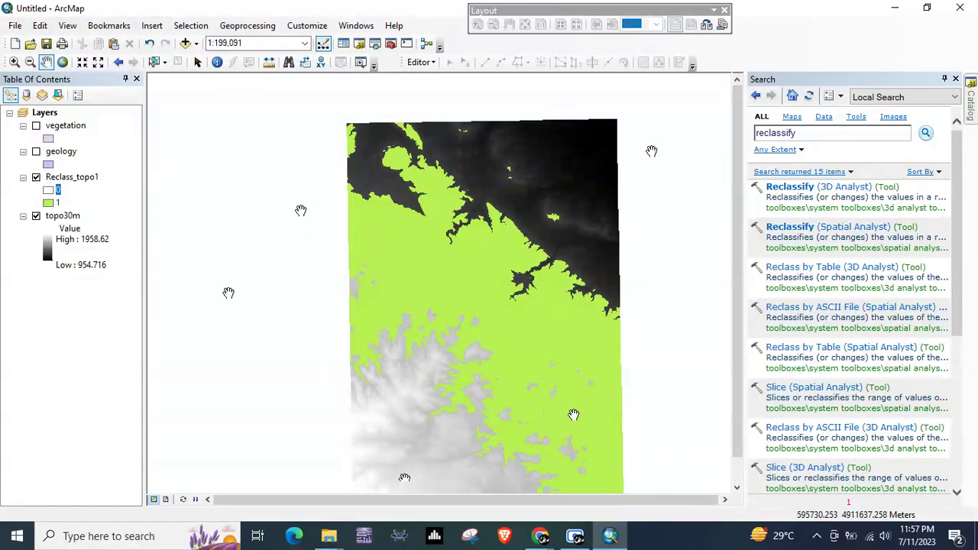
- Hide the Reclass_topo1 and topo30m layers and remove topo30m from the map
left_click(36, 177)
left_click(36, 216)
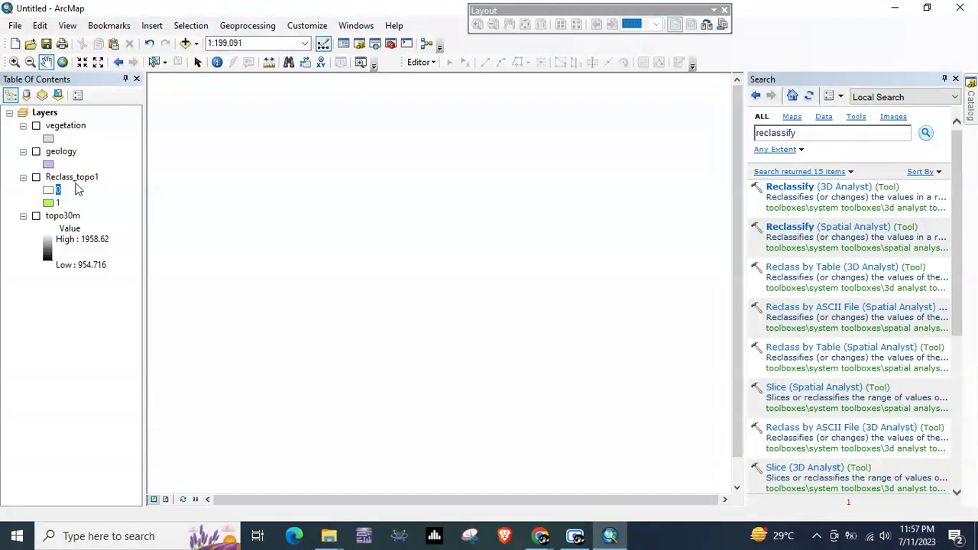
left_click(64, 217)
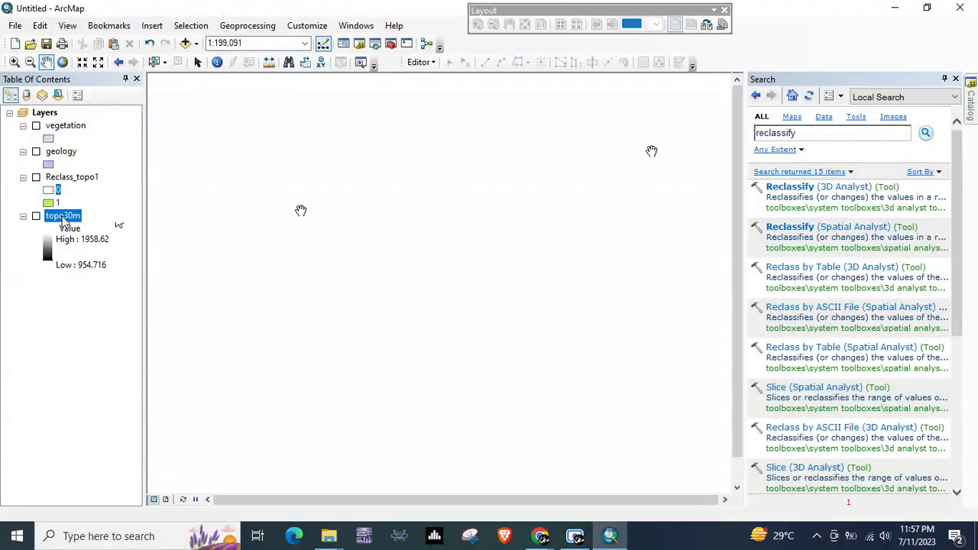
left_click(63, 218)
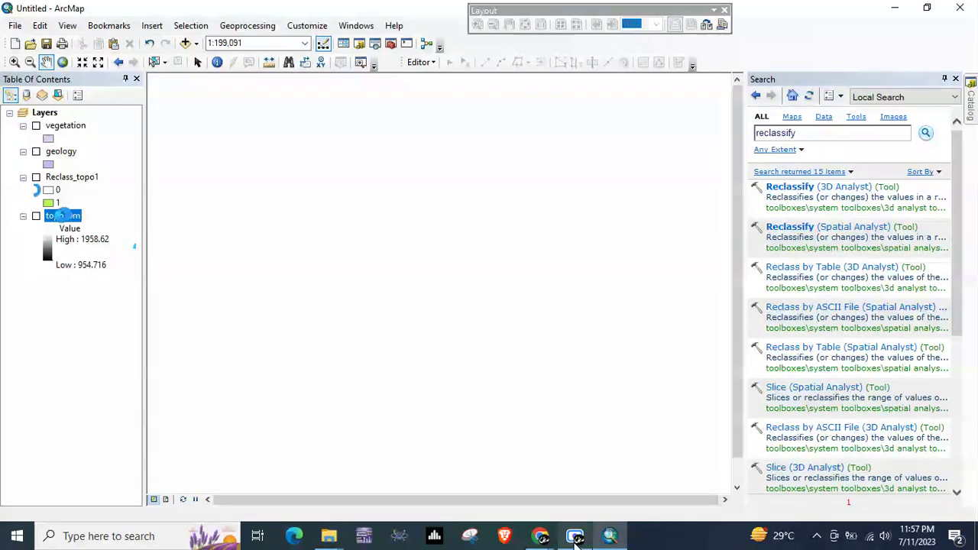
left_click(574, 536)
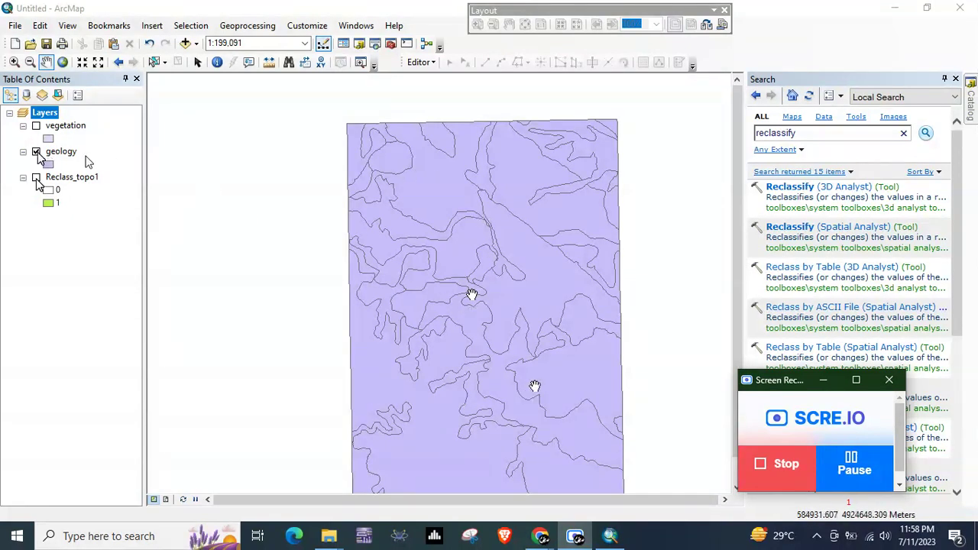
- Try the Green and Blue ESRI fill symbols on the geology layer
left_click(48, 164)
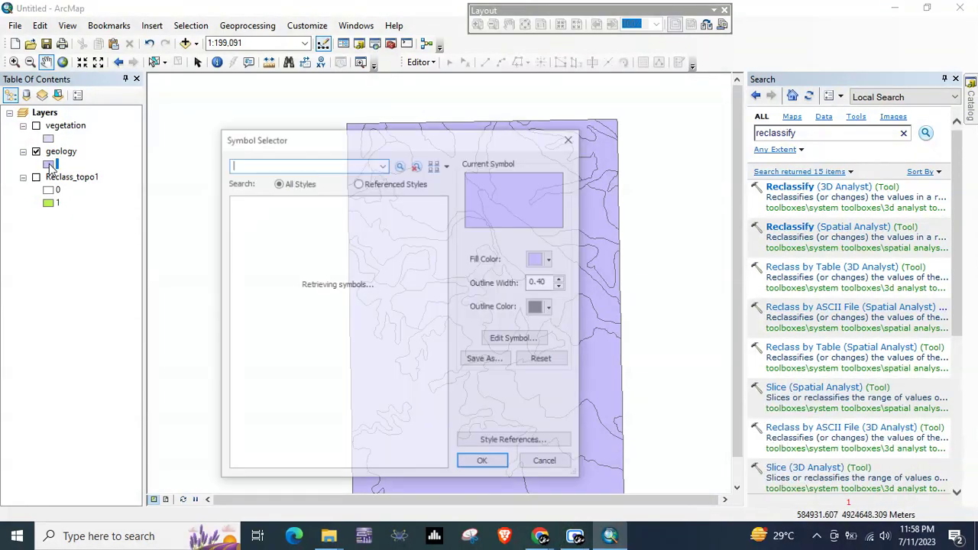
left_click(262, 234)
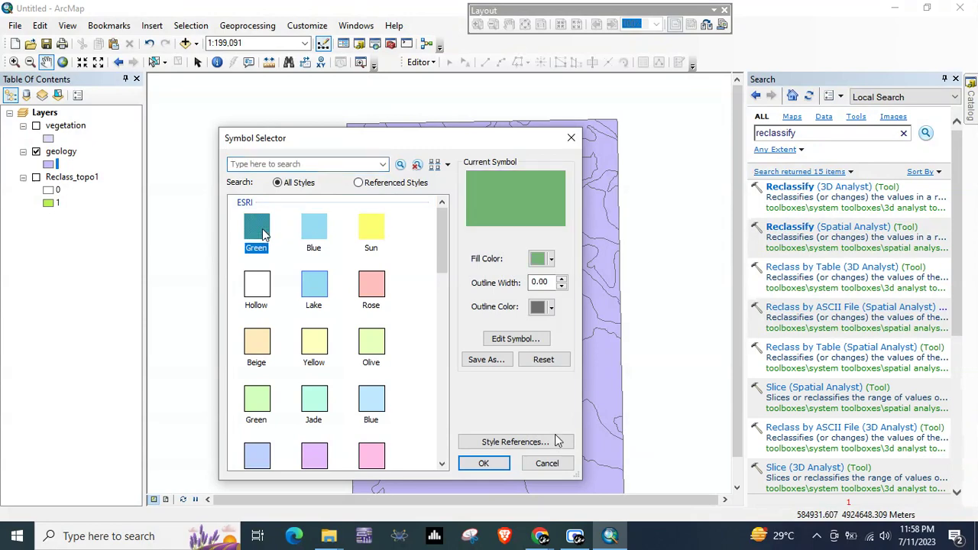
left_click(483, 463)
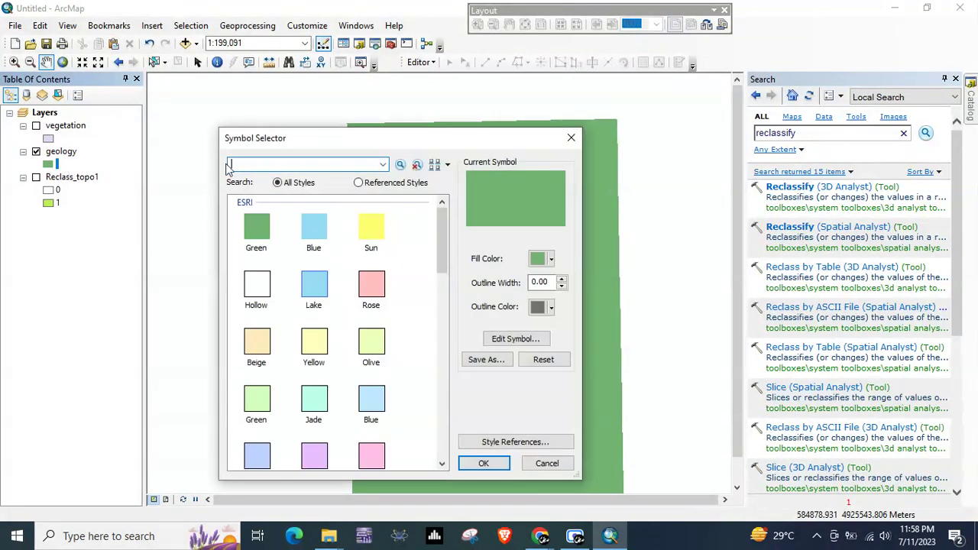
left_click(316, 225)
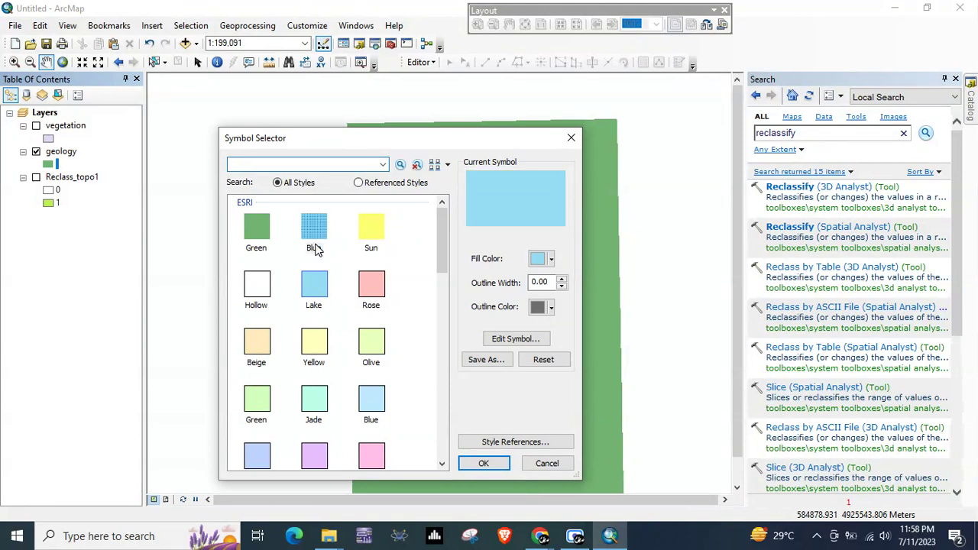
left_click(483, 463)
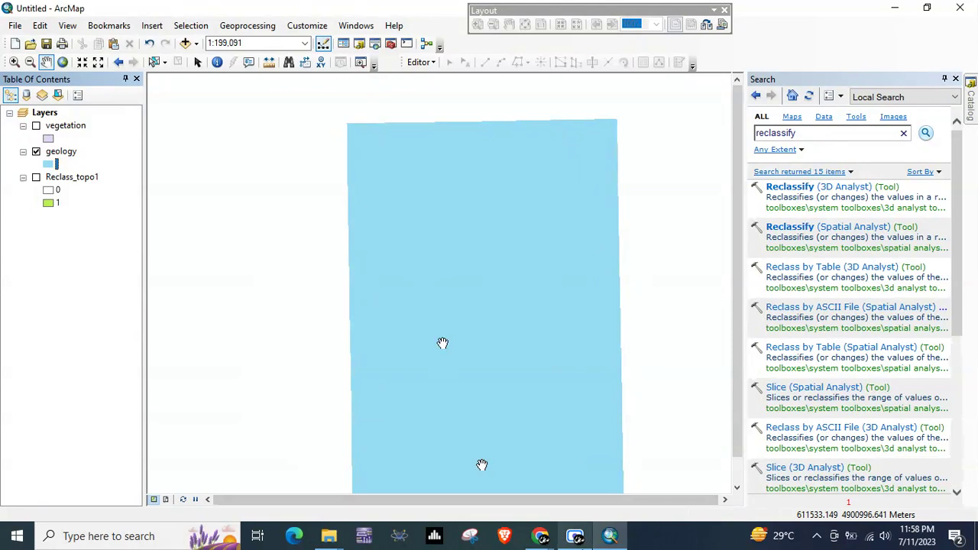
left_click(851, 464)
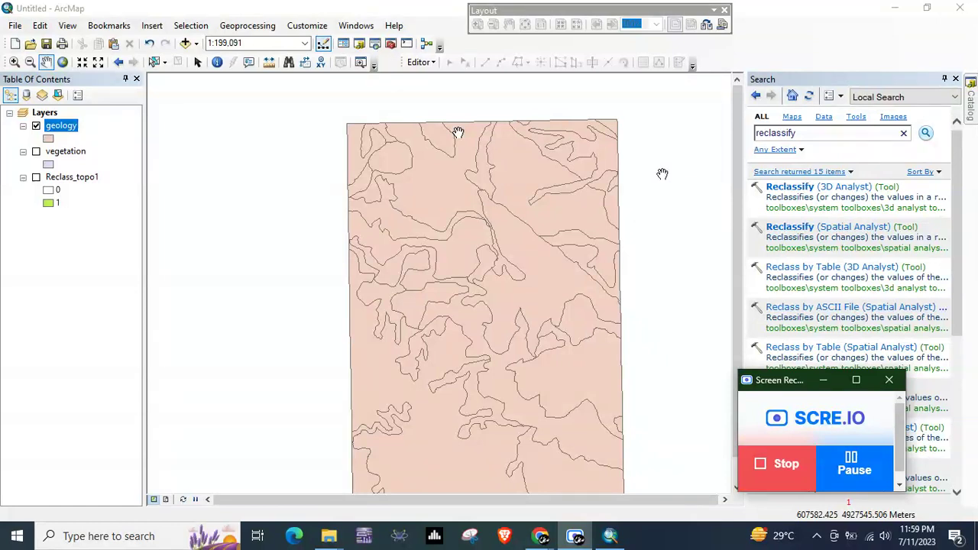
- Search the tools for "feature to raster" and view the Feature to Raster tool without running it
left_click(821, 135)
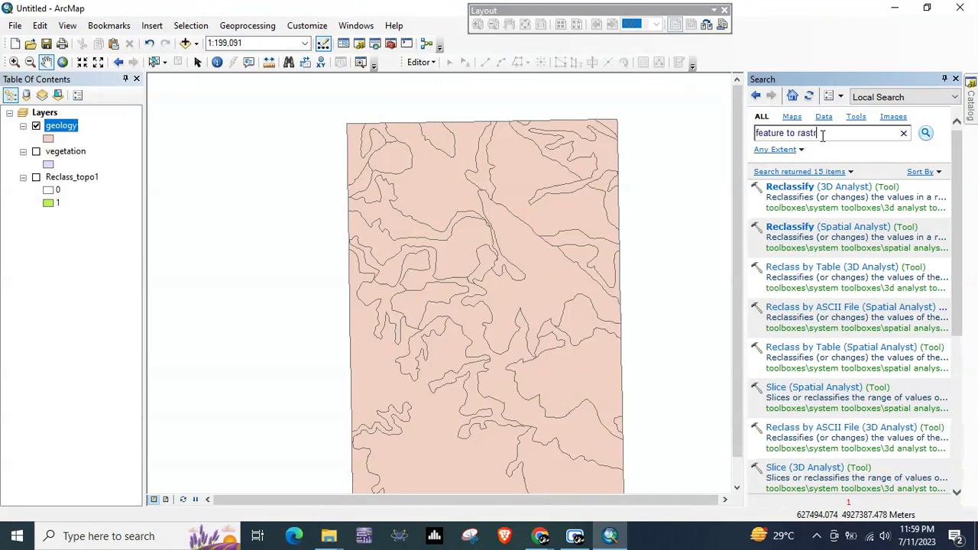
type("e")
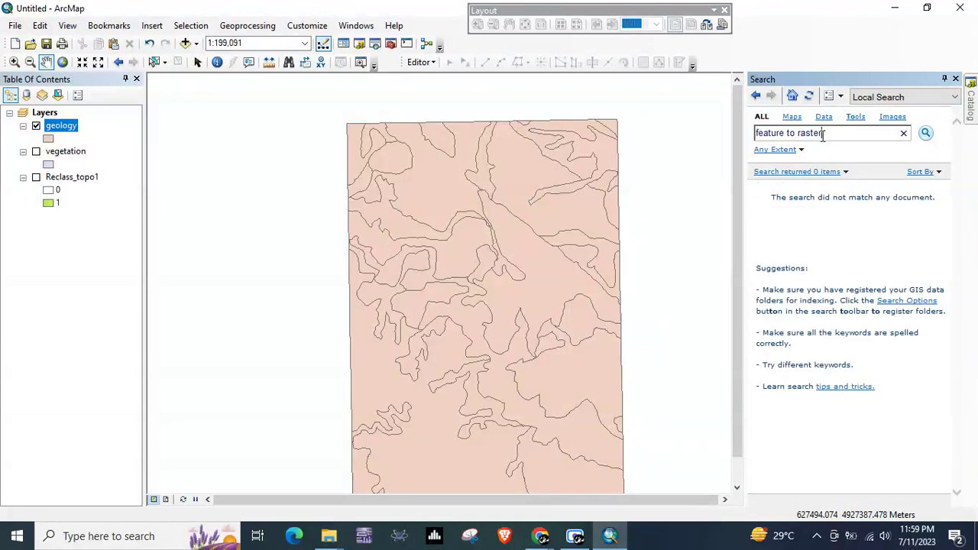
left_click(576, 535)
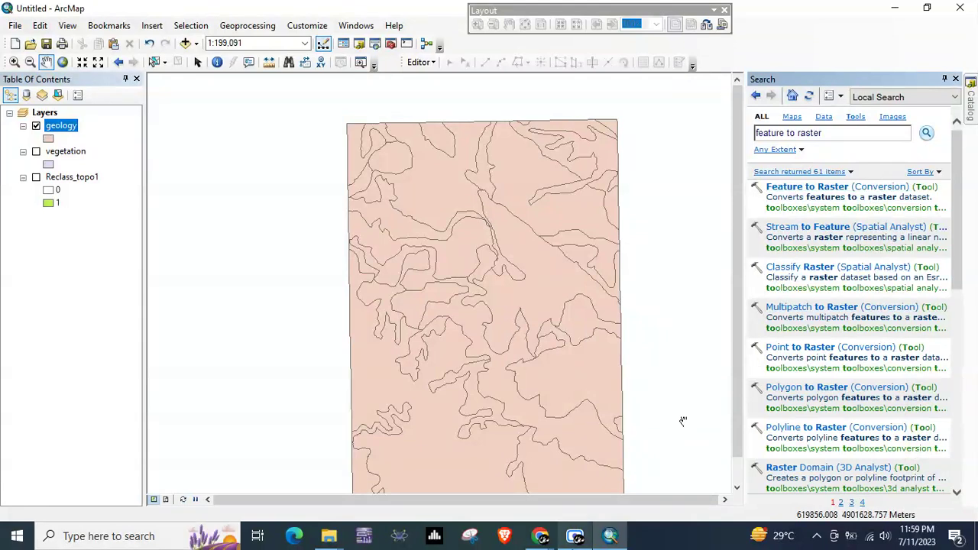
left_click(849, 466)
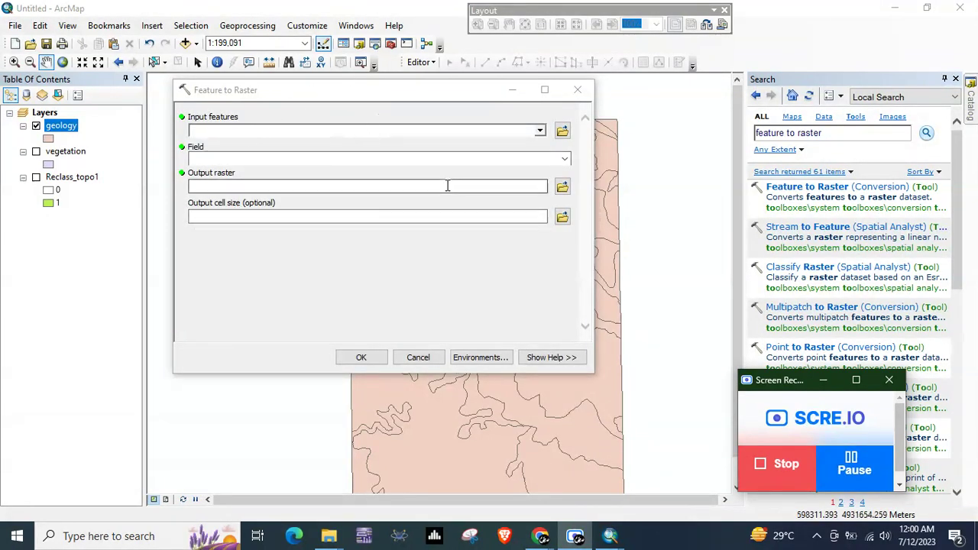
left_click(584, 91)
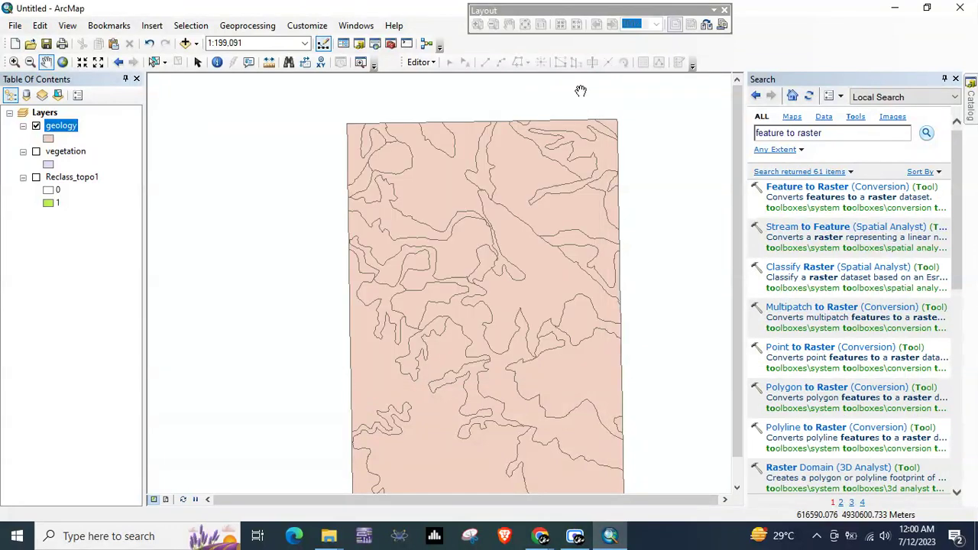
- Start a Select By Attributes query on the geology layer with [NAME] = and list the NAME field's unique values
left_click(190, 29)
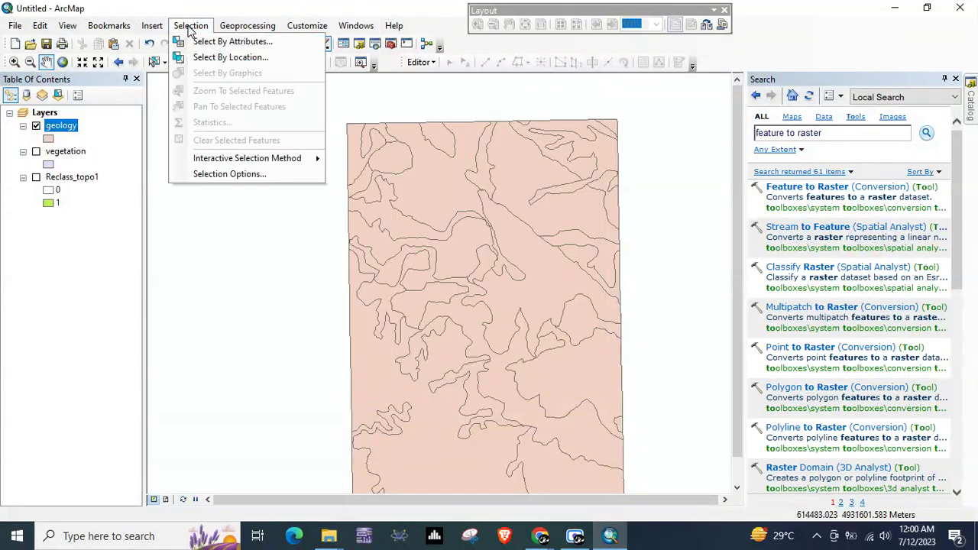
left_click(200, 44)
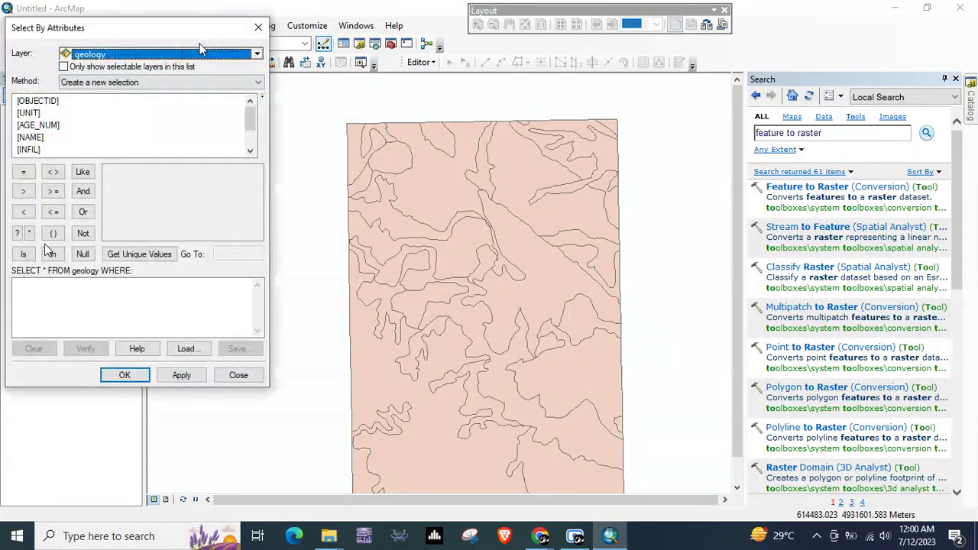
left_click_drag(174, 38, 312, 36)
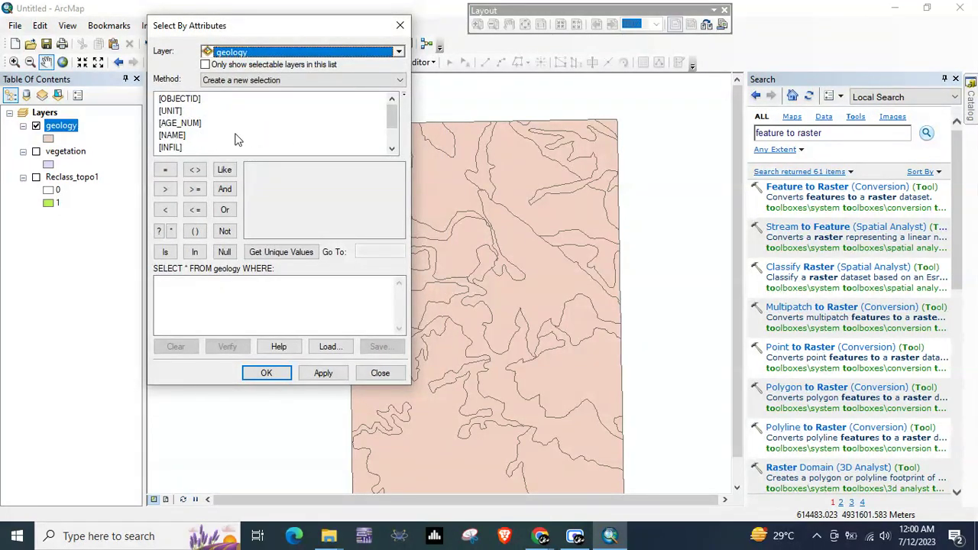
double_click(172, 135)
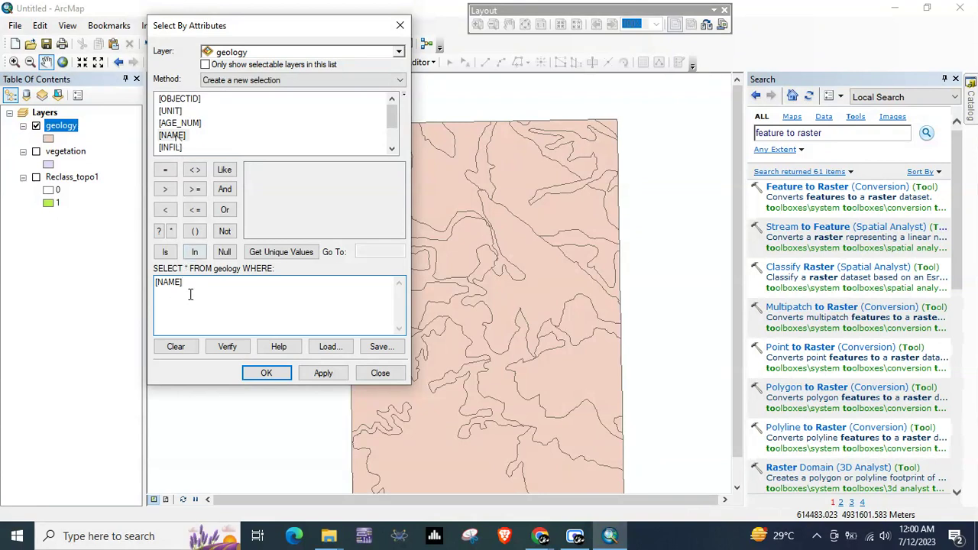
left_click(166, 171)
left_click(269, 254)
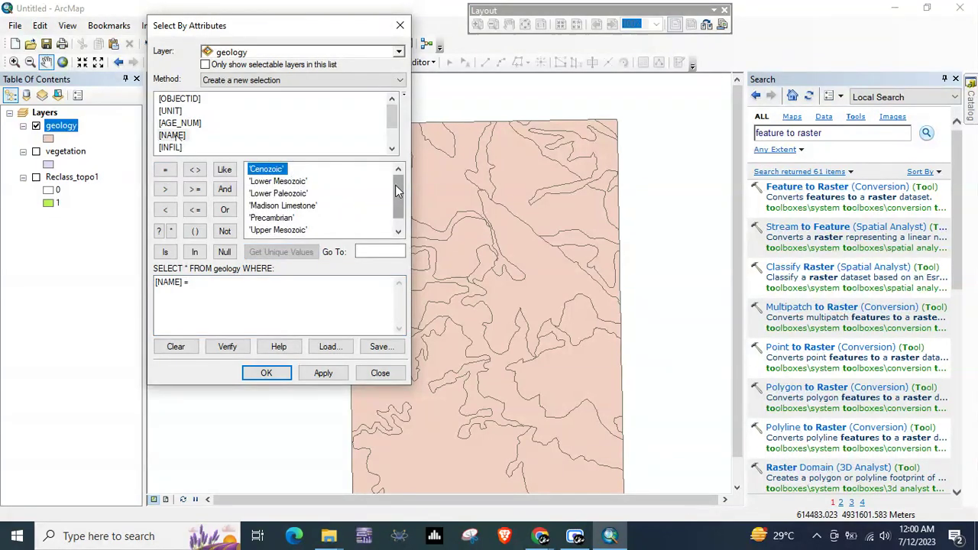
- Complete the geology query as [NAME] = 'Madison Limestone' without any AND operator, and run the selection
mouse_move(395, 185)
left_mouse_down()
mouse_move(395, 195)
mouse_move(395, 185)
left_mouse_up()
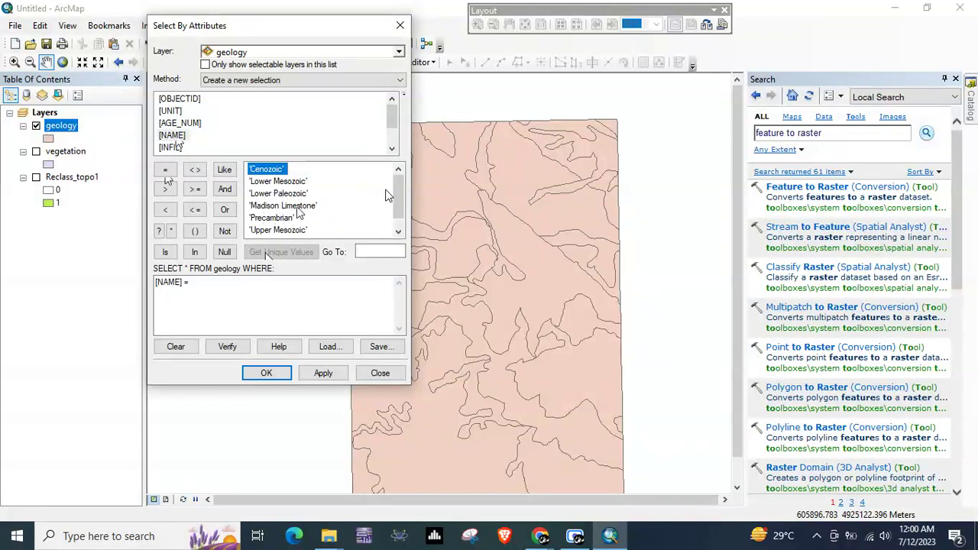
mouse_move(394, 189)
left_mouse_down()
mouse_move(397, 214)
mouse_move(395, 186)
left_mouse_up()
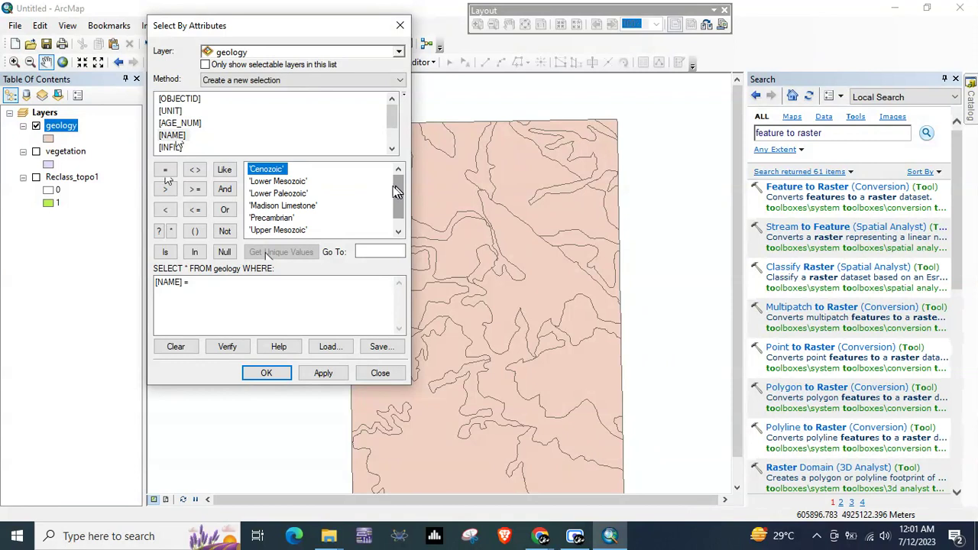
double_click(282, 211)
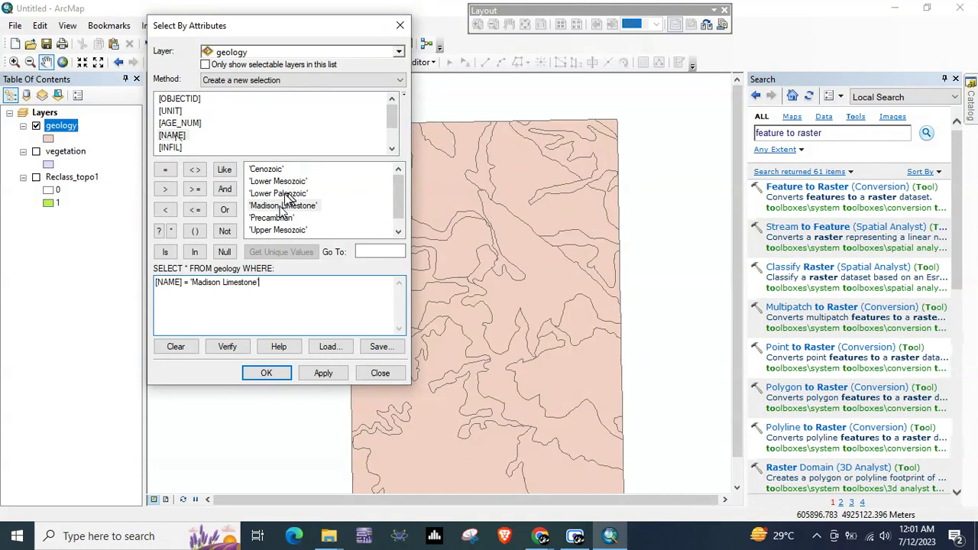
left_click(225, 193)
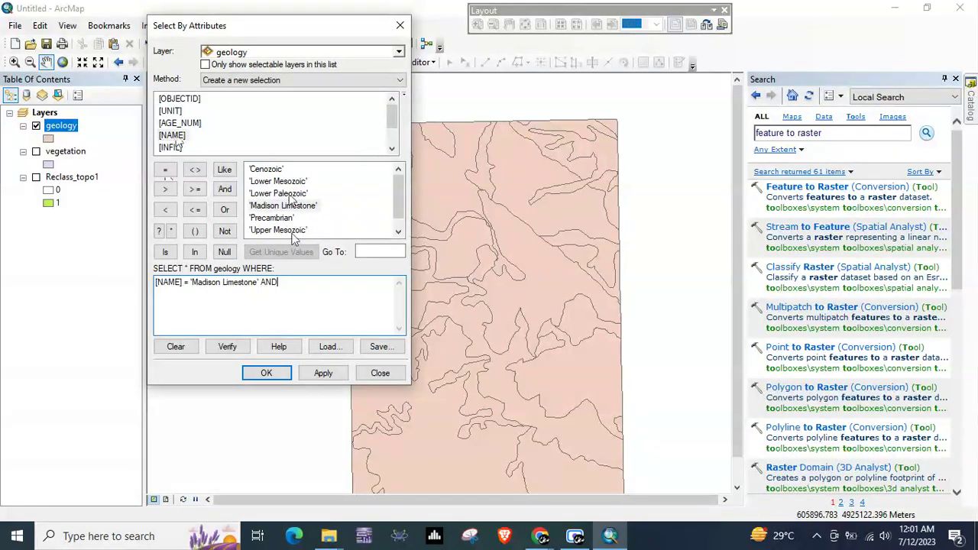
key("BackSpace")
key("BackSpace")
left_click(262, 372)
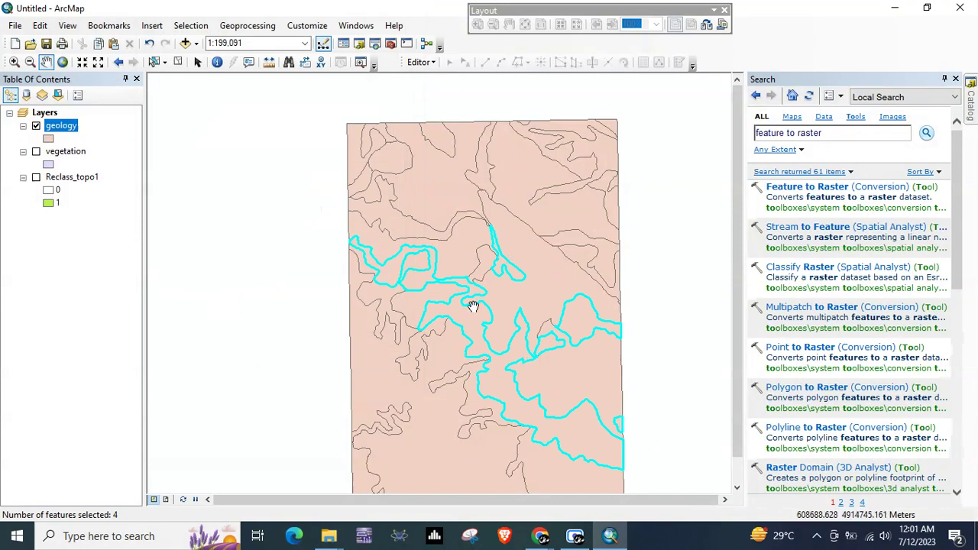
- Convert the selected geology features with Feature to Raster, using the NAME field, the default output and a cell size of 30
left_click(784, 190)
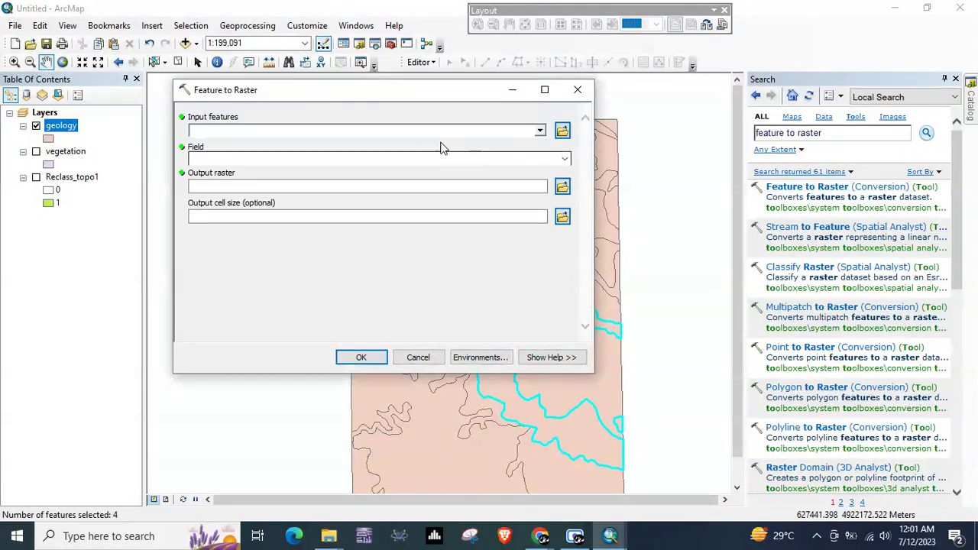
left_click(539, 131)
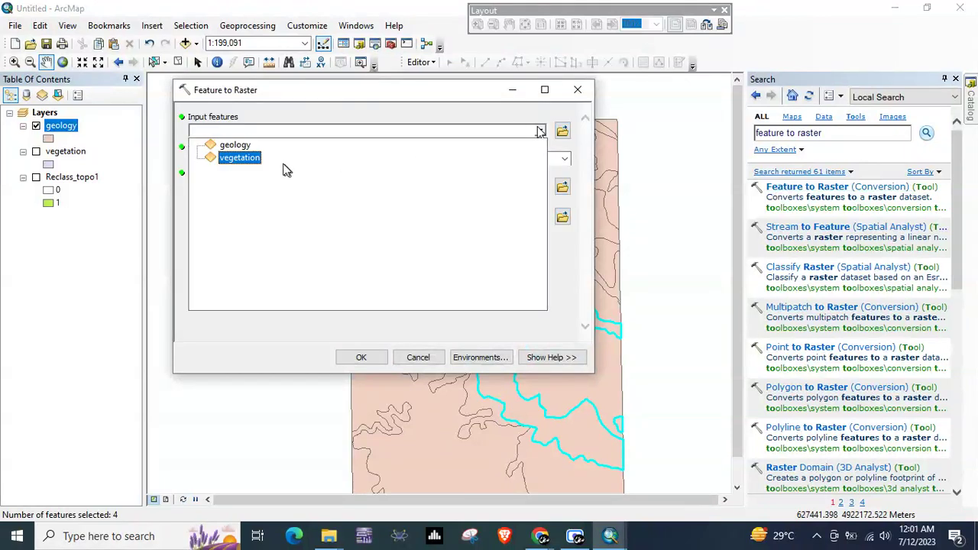
left_click(239, 145)
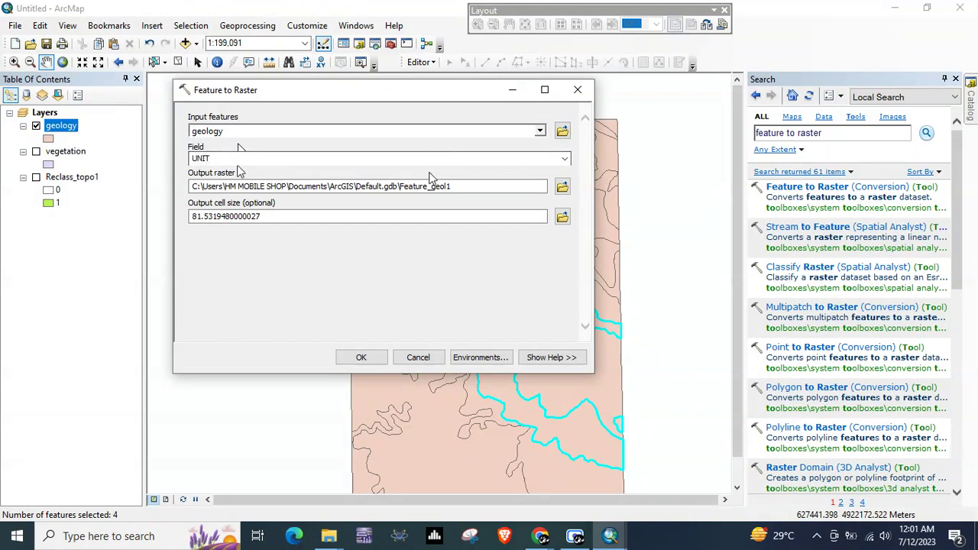
left_click(563, 160)
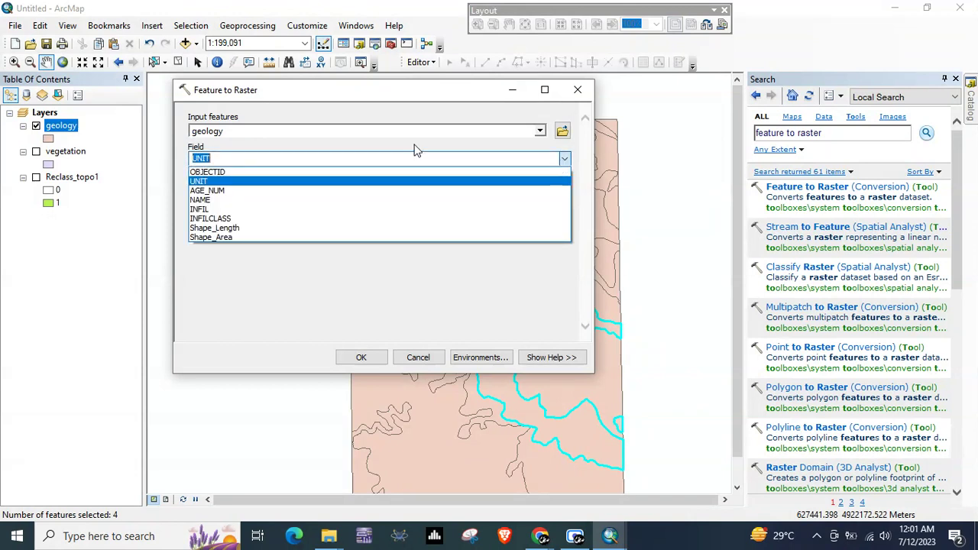
left_click(208, 201)
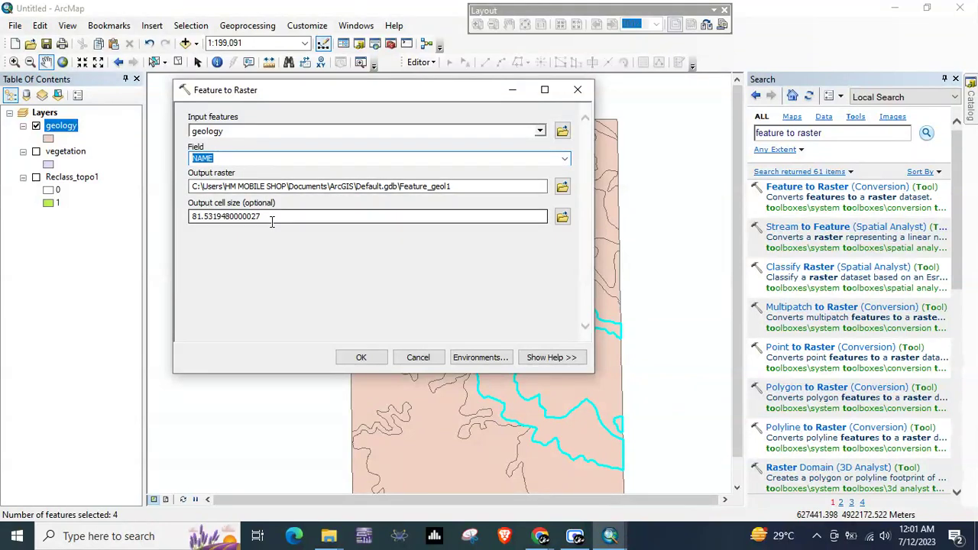
left_click_drag(272, 221, 185, 229)
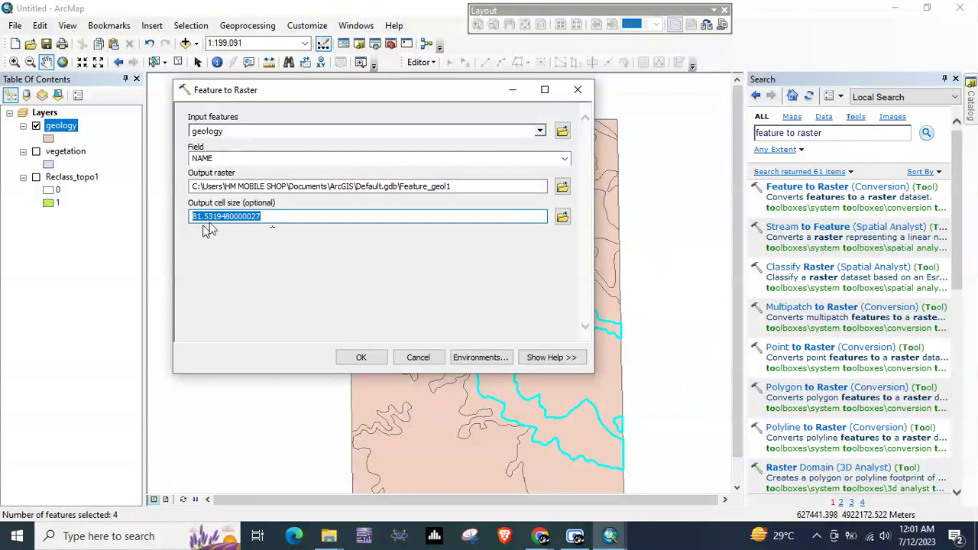
key("BackSpace")
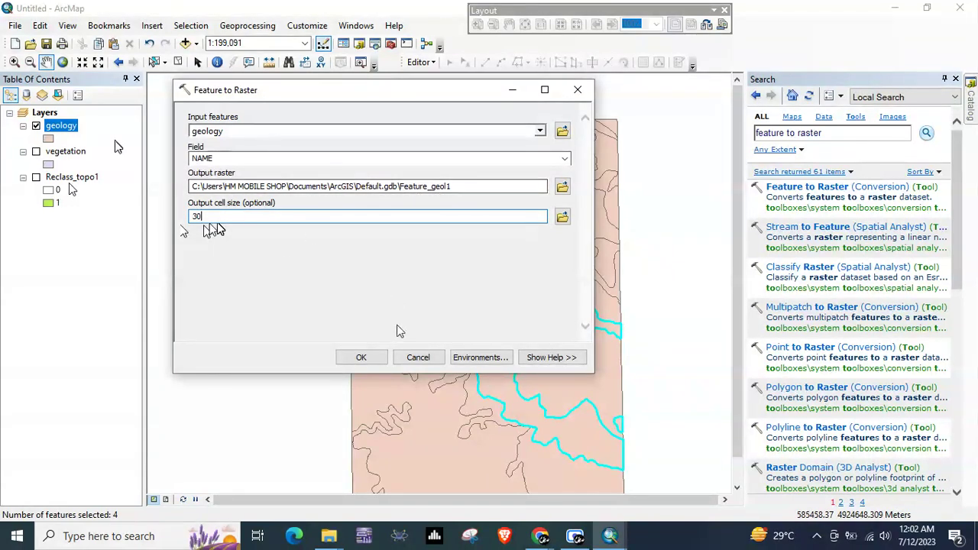
left_click(359, 357)
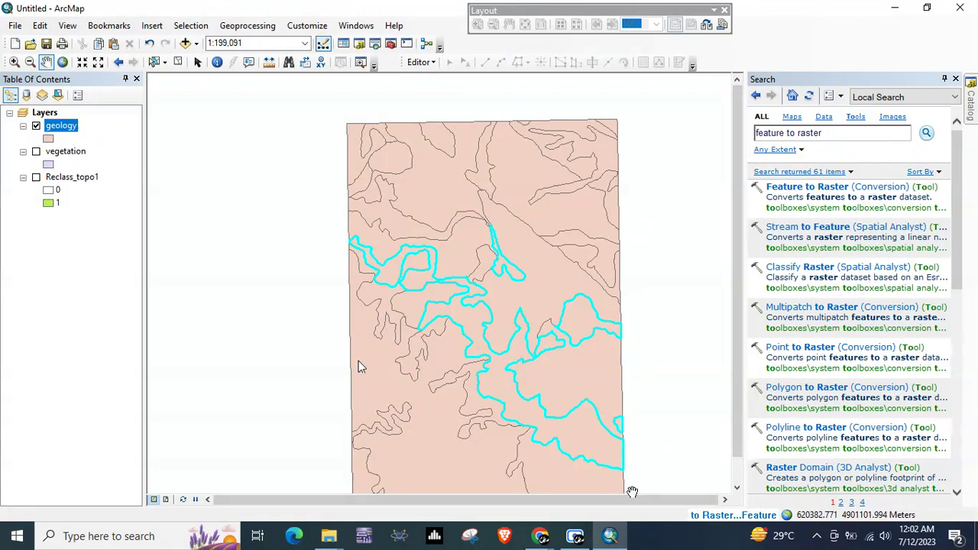
left_click(574, 535)
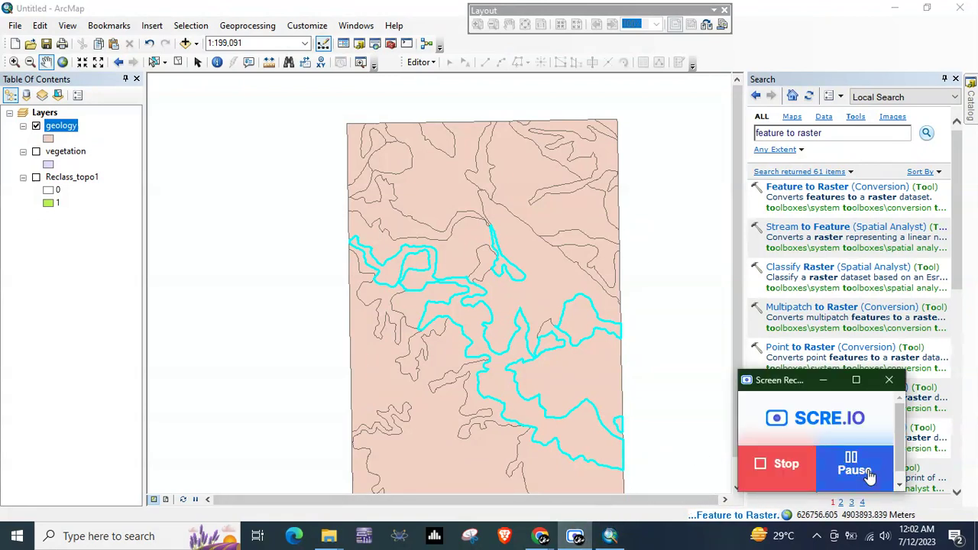
- Remove the geology layer from the map and display vegetation in place of Feature_geol1
left_click(36, 126)
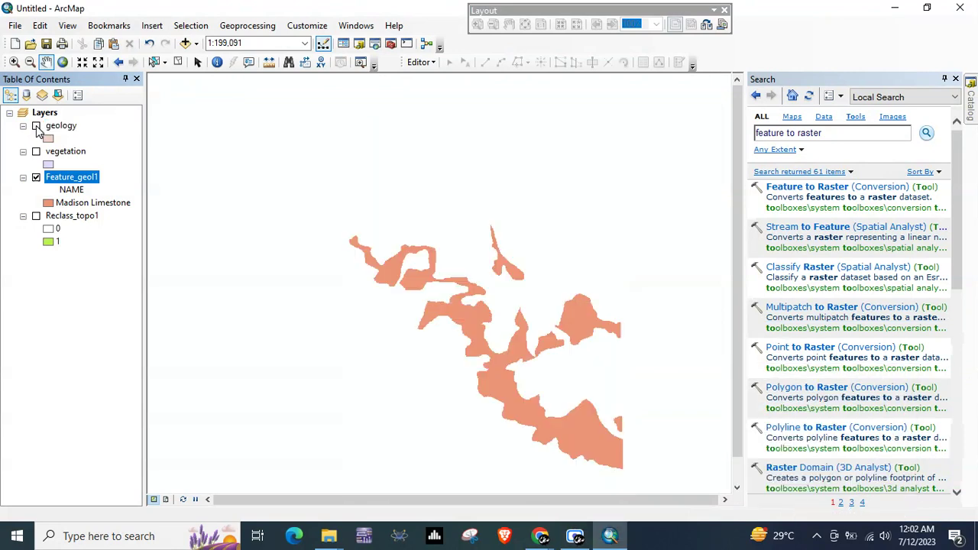
left_click_drag(488, 309, 426, 256)
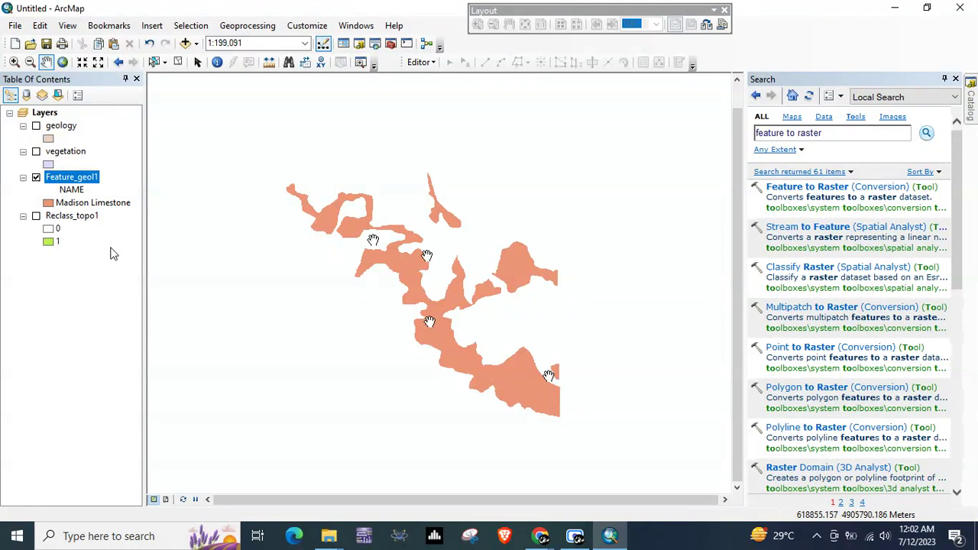
left_click(60, 129)
right_click(60, 128)
left_click(90, 151)
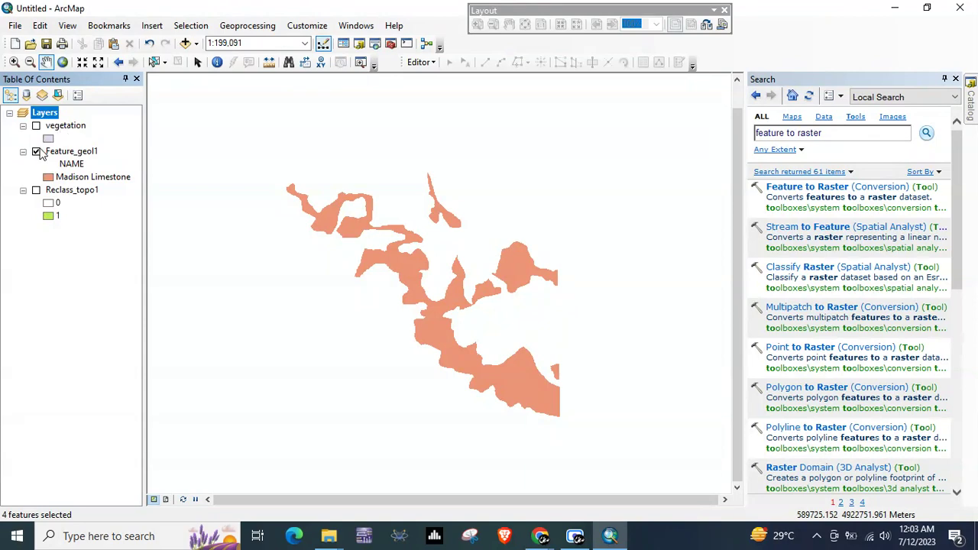
left_click(36, 152)
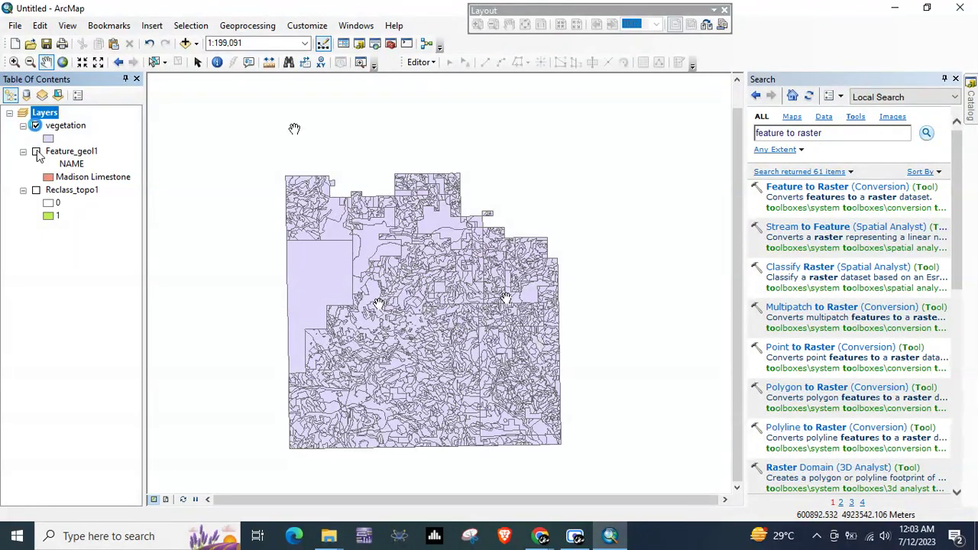
- Start a Select By Attributes query on the vegetation layer with [COV_TYPE] = and list that field's unique values
left_click(190, 26)
left_click(208, 41)
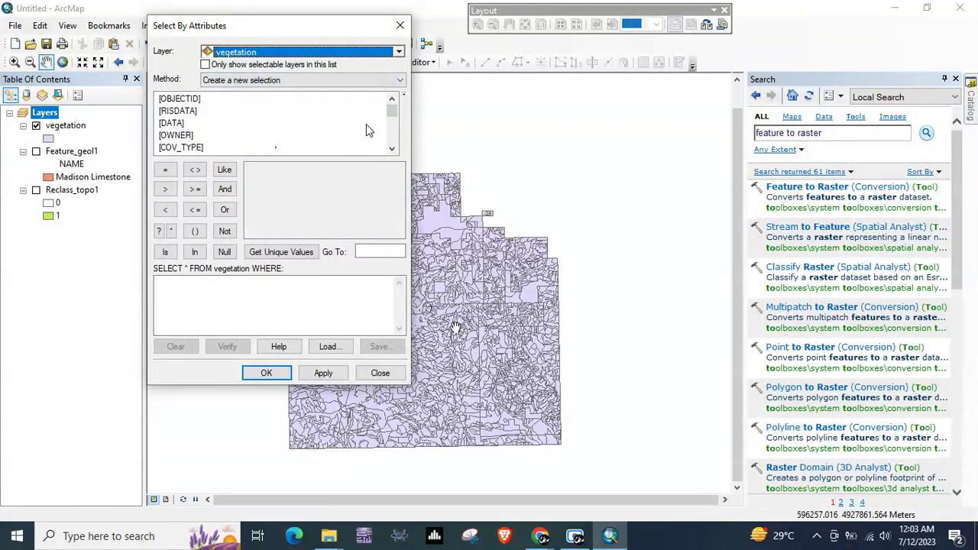
double_click(190, 150)
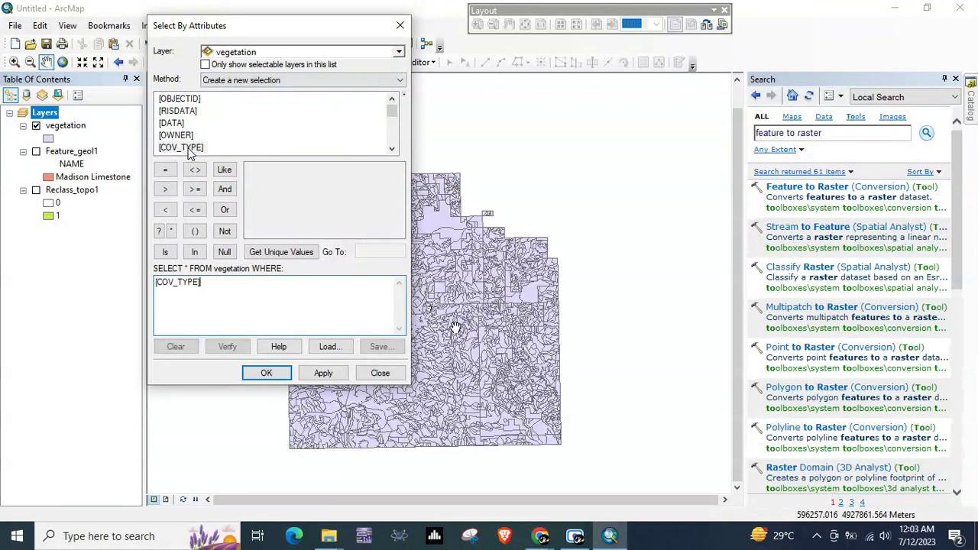
left_click(165, 169)
left_click(165, 169)
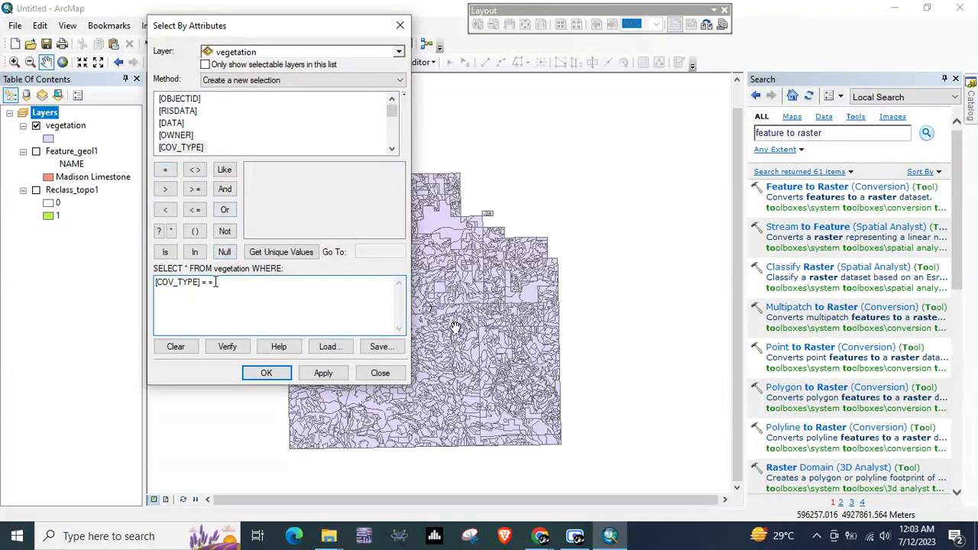
left_click(277, 252)
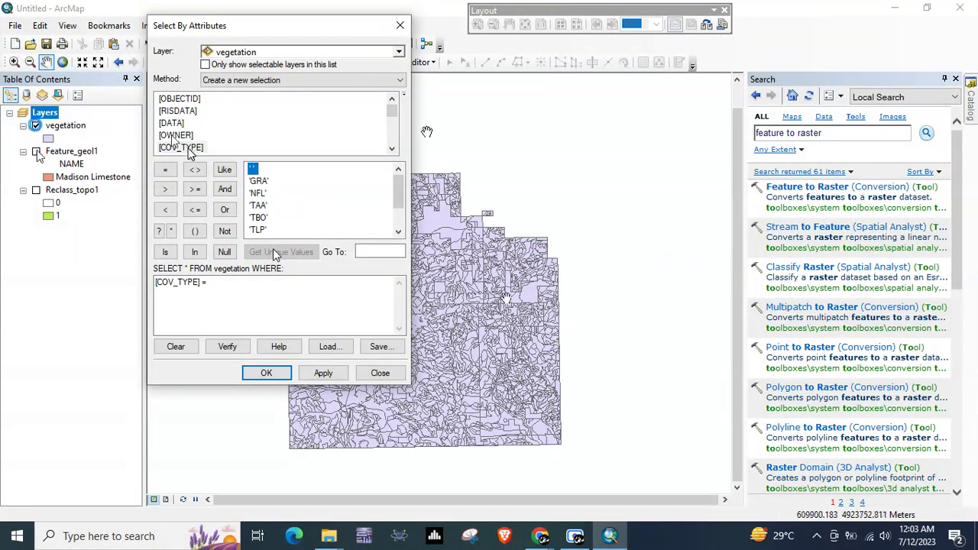
- Look through the vegetation layer's fields and the unique values of COV_TYPE for the selection query
scroll(391, 115, "down", 1)
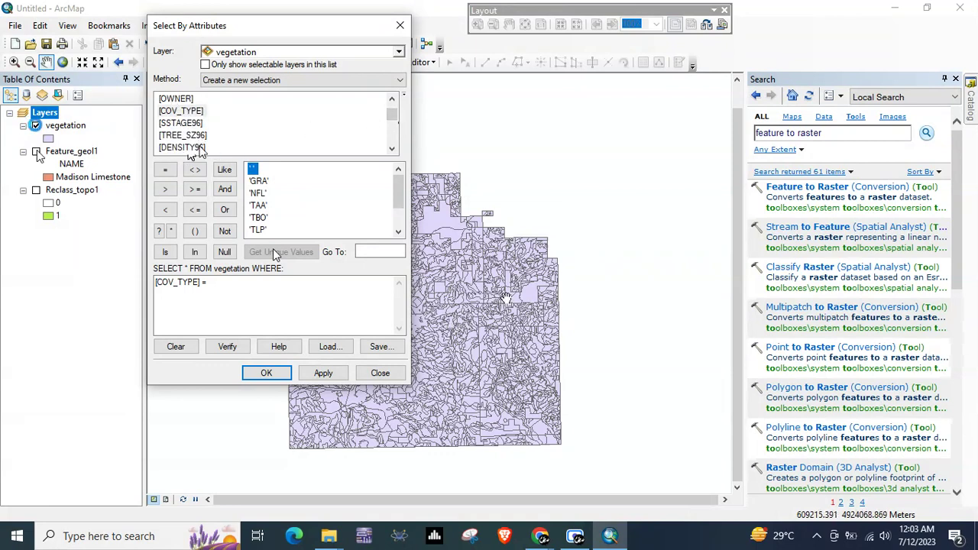
scroll(391, 122, "down", 2)
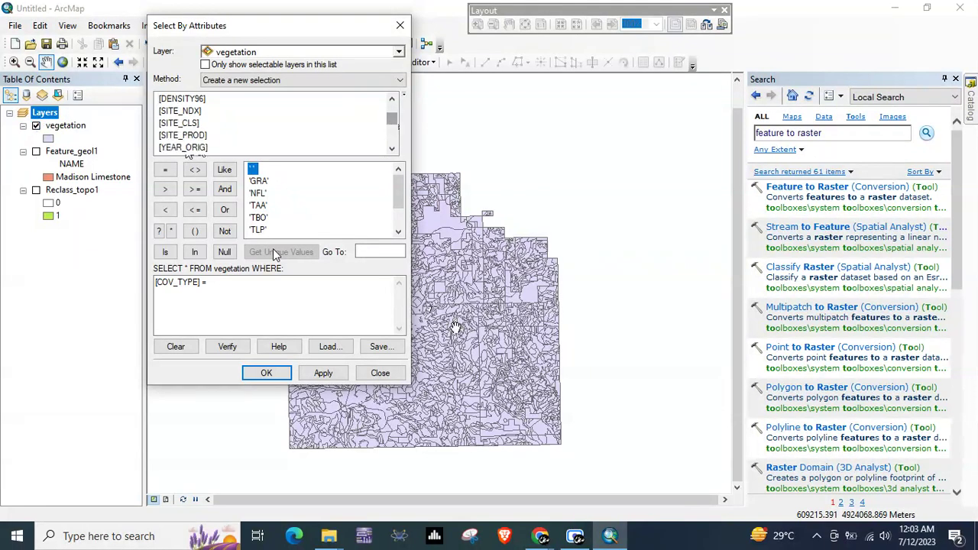
scroll(392, 126, "down", 1)
scroll(392, 129, "down", 1)
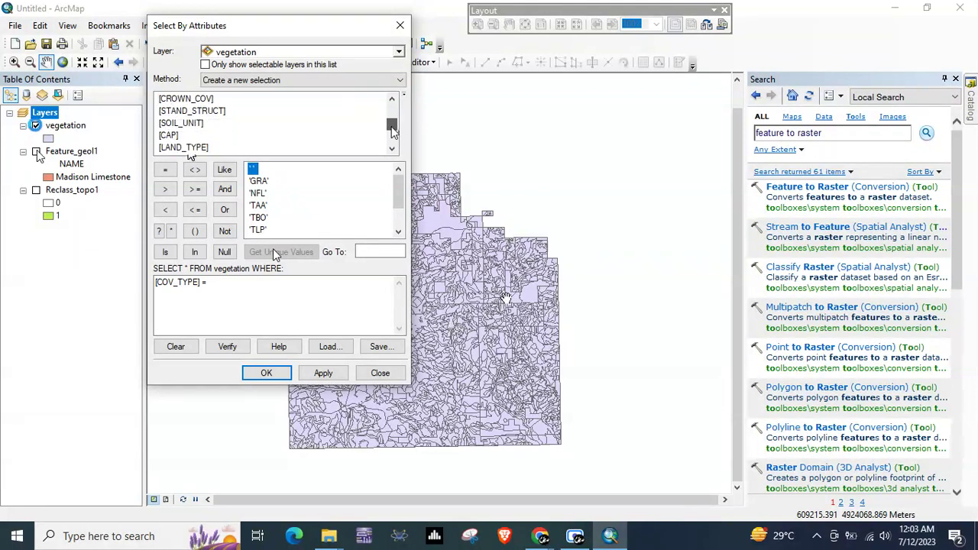
scroll(391, 130, "up", 1)
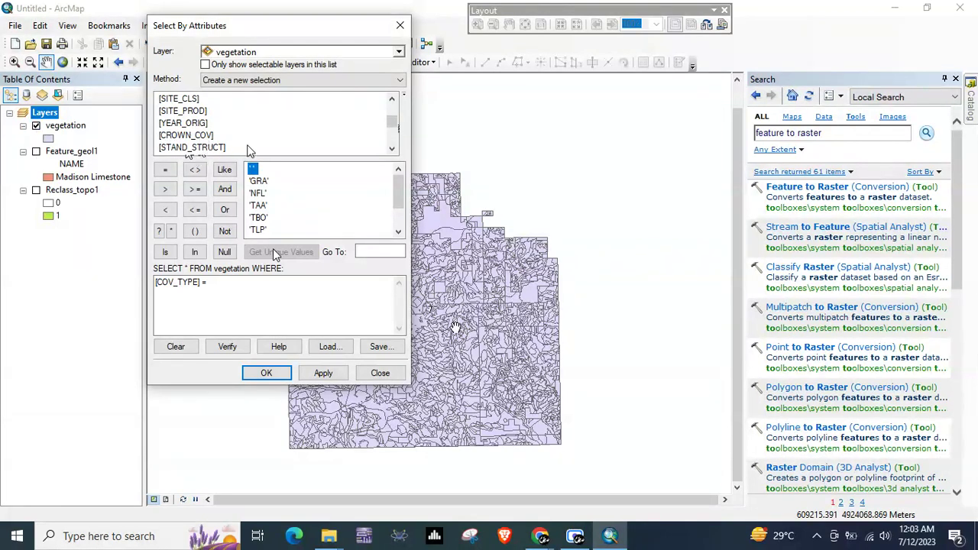
left_click_drag(392, 122, 391, 136)
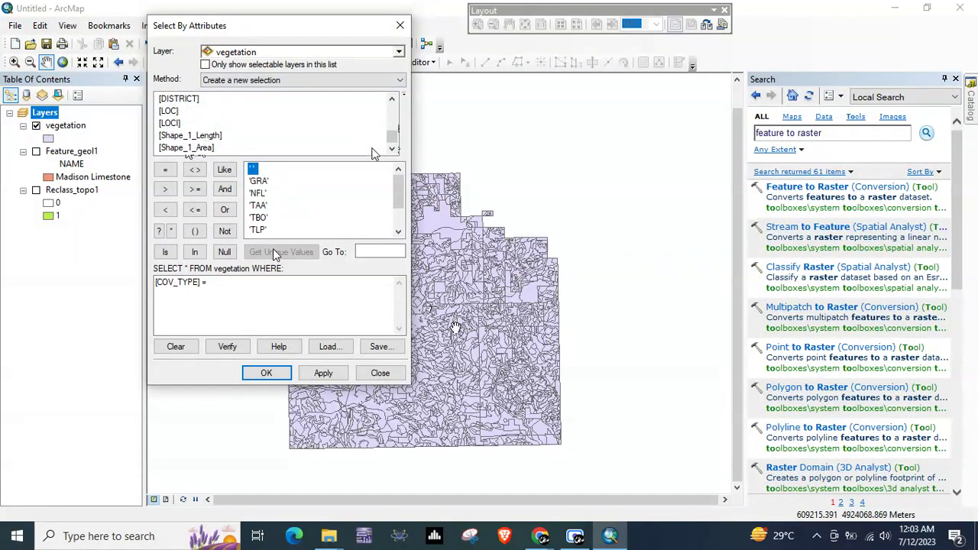
left_click_drag(391, 136, 391, 113)
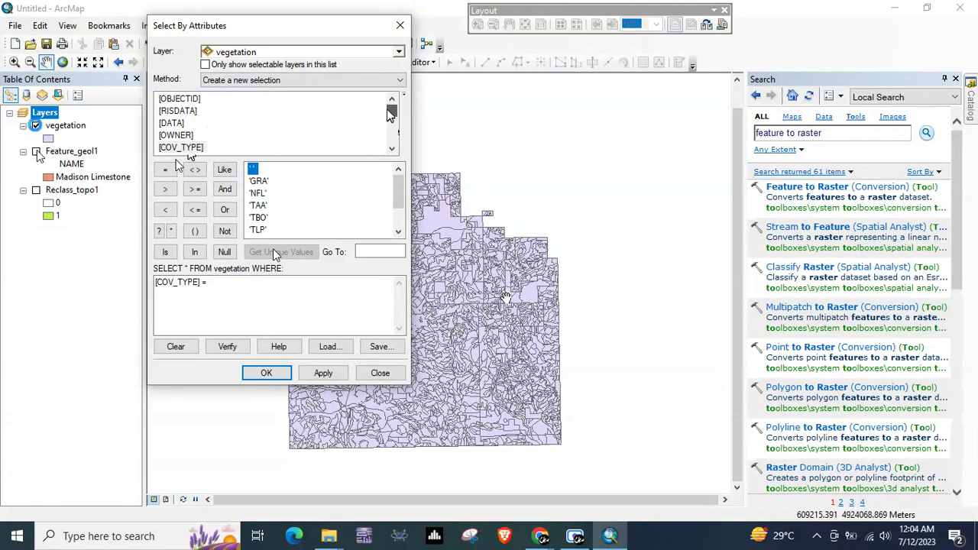
left_click(36, 126)
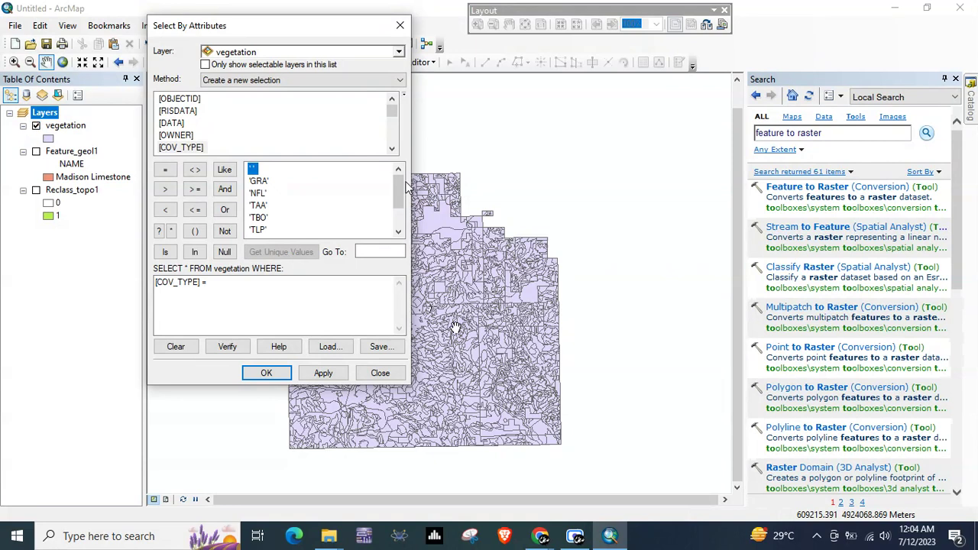
left_click_drag(398, 182, 398, 203)
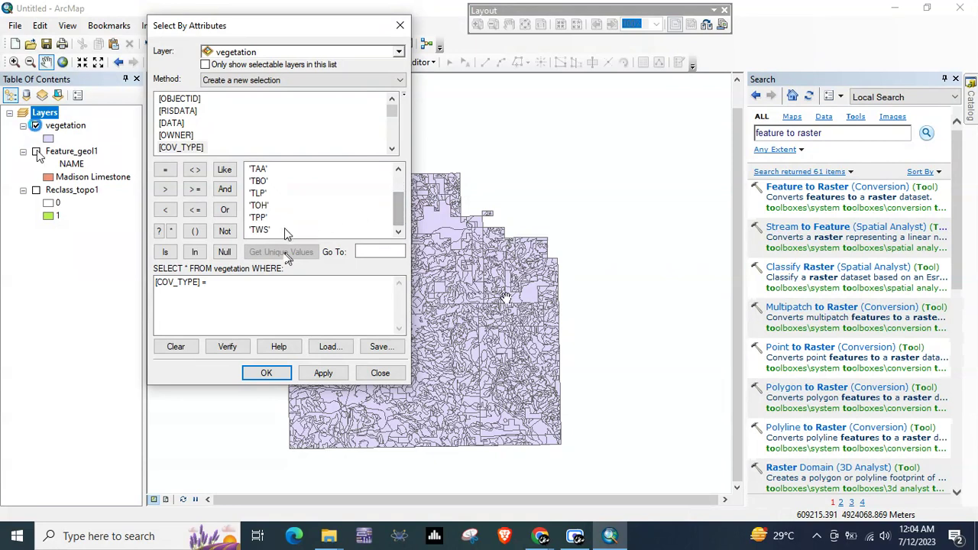
- Complete the COV_TYPE condition with 'TPP' and extend the query with AND [DENSITY96]
left_click(259, 218)
double_click(259, 219)
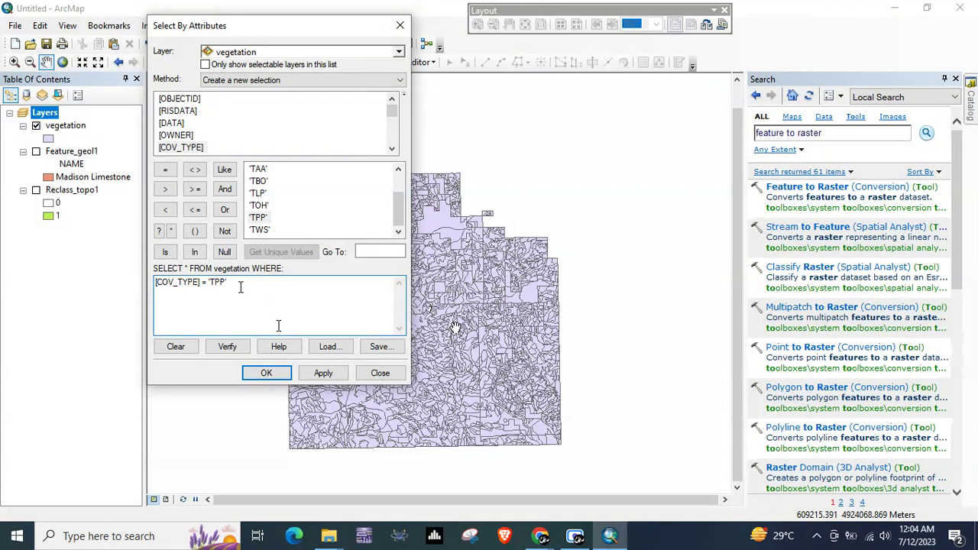
left_click(225, 189)
left_click(392, 149)
left_click(392, 149)
left_click(391, 149)
double_click(187, 146)
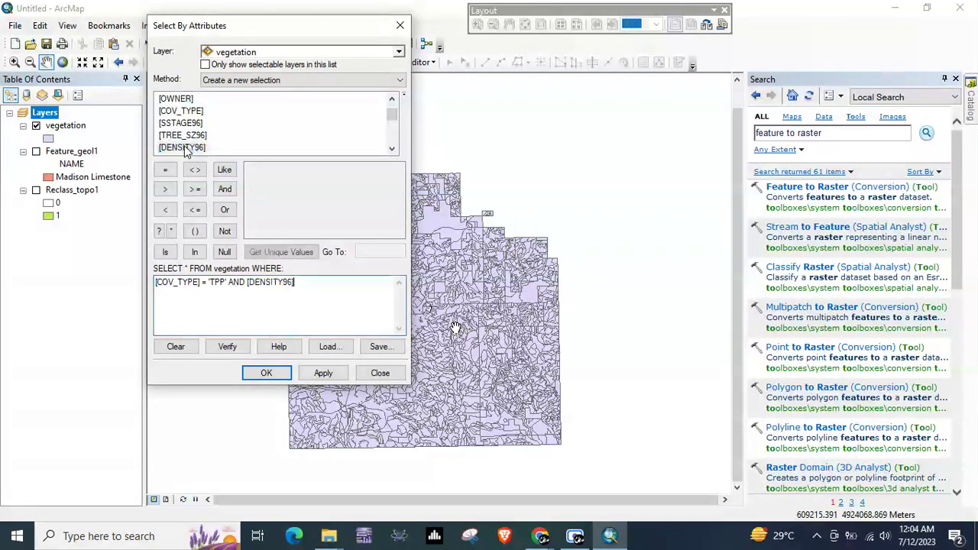
- List the unique values of DENSITY96 and complete its condition as [DENSITY96] = 'C'
left_click(300, 253)
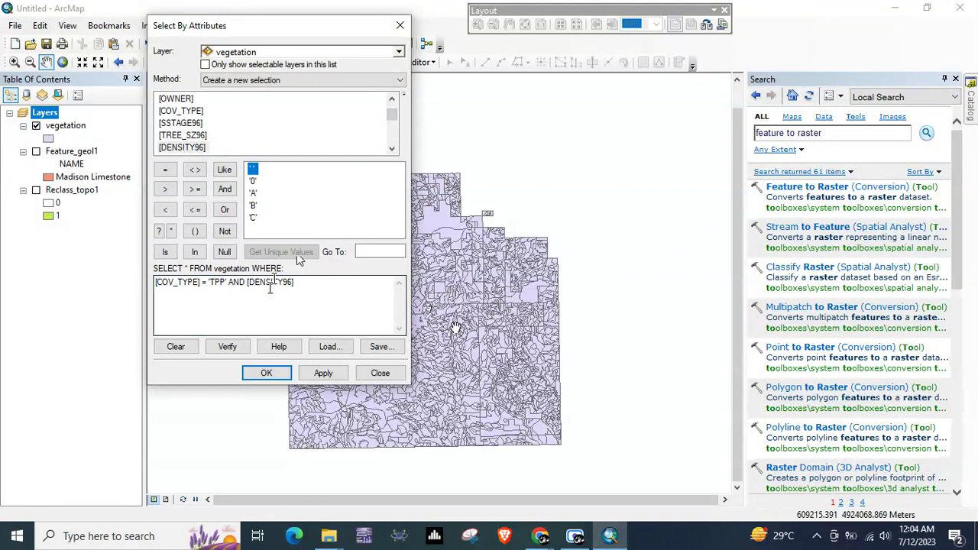
double_click(254, 218)
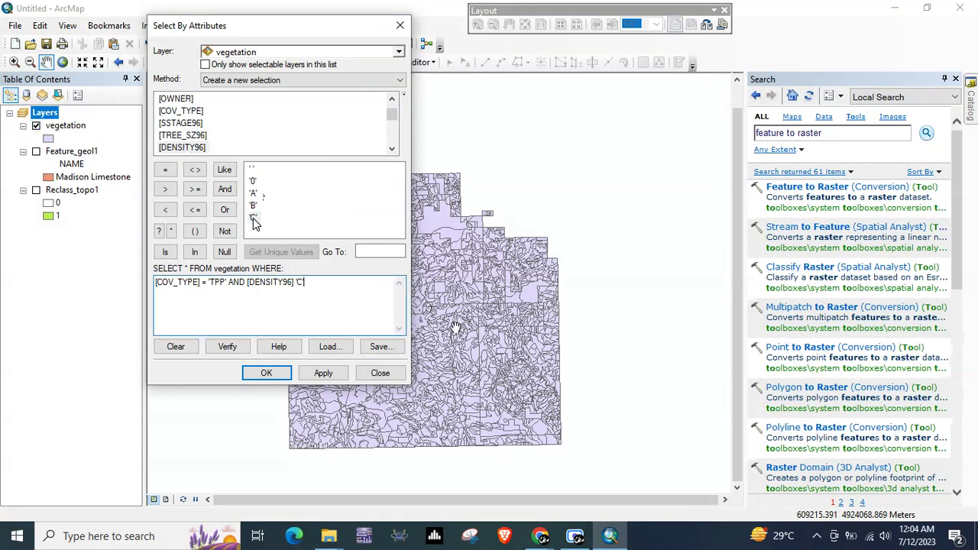
key("BackSpace")
key("BackSpace")
key("BackSpace")
left_click(164, 171)
double_click(253, 218)
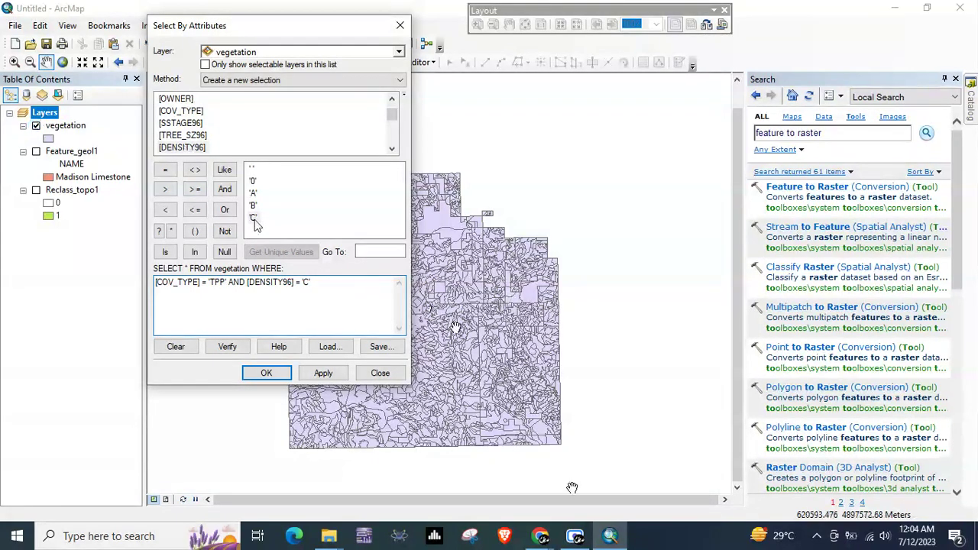
left_click(579, 539)
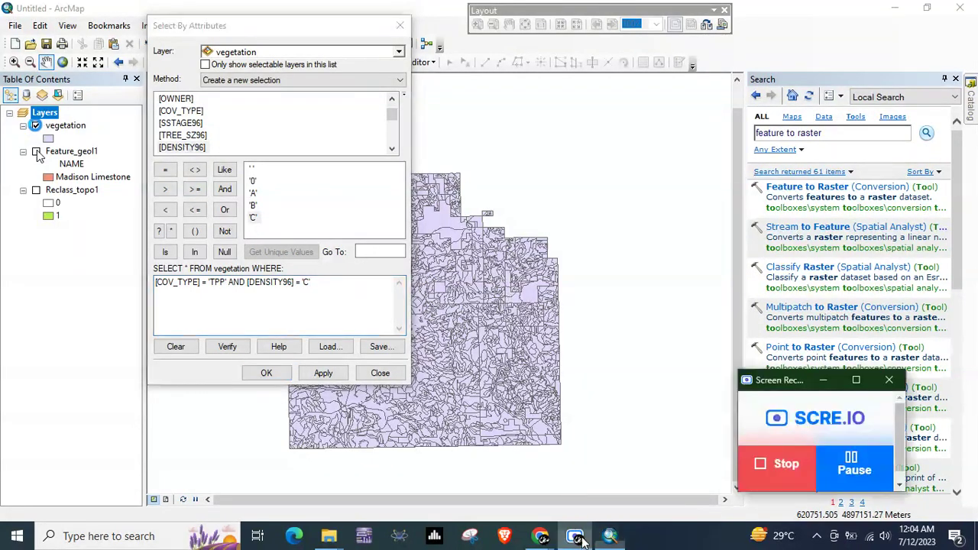
left_click(853, 469)
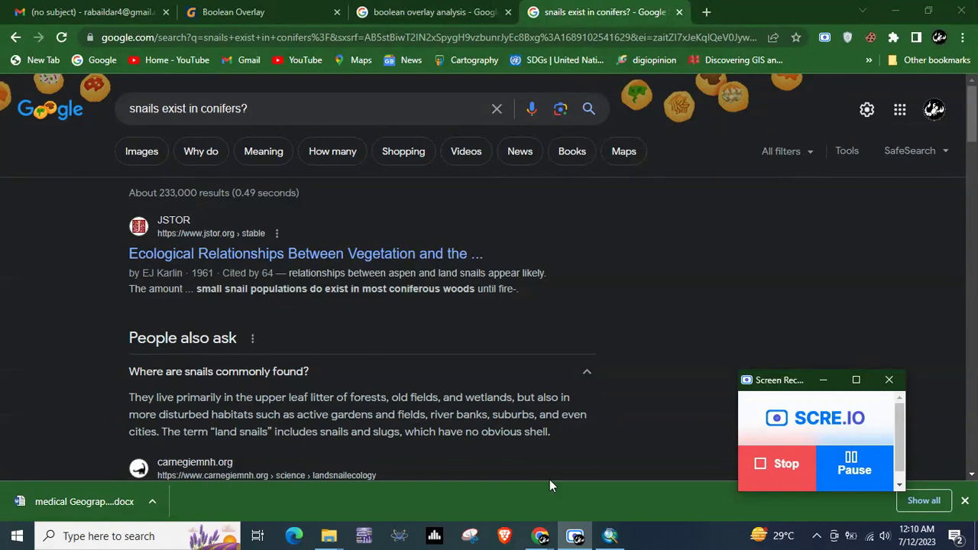
- Switch to Chrome and read the Google results for "snails exist in conifers?"
left_click(610, 536)
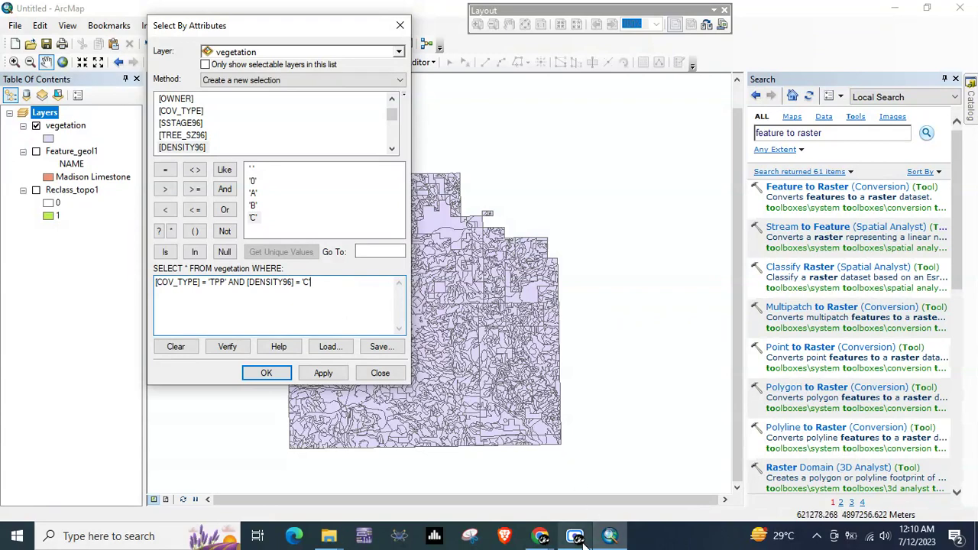
left_click(540, 536)
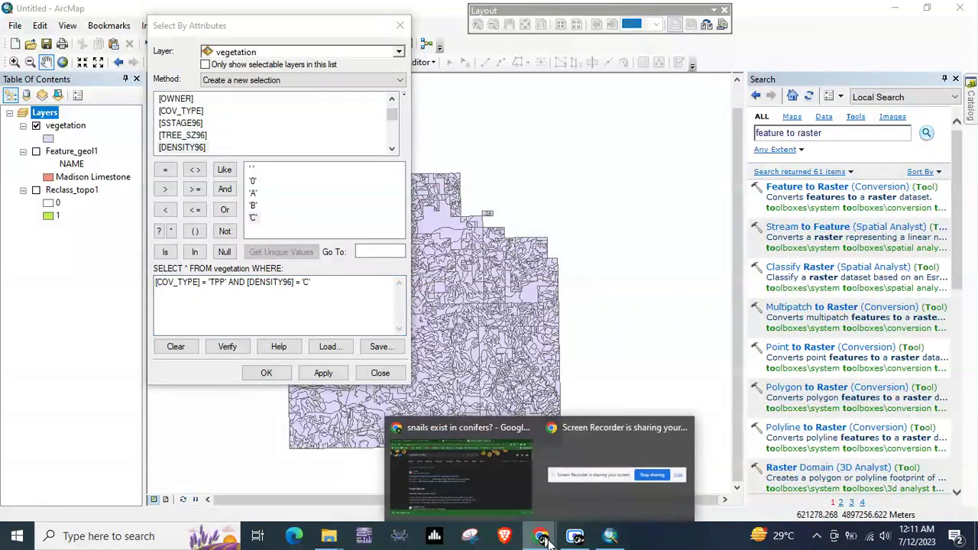
left_click(480, 478)
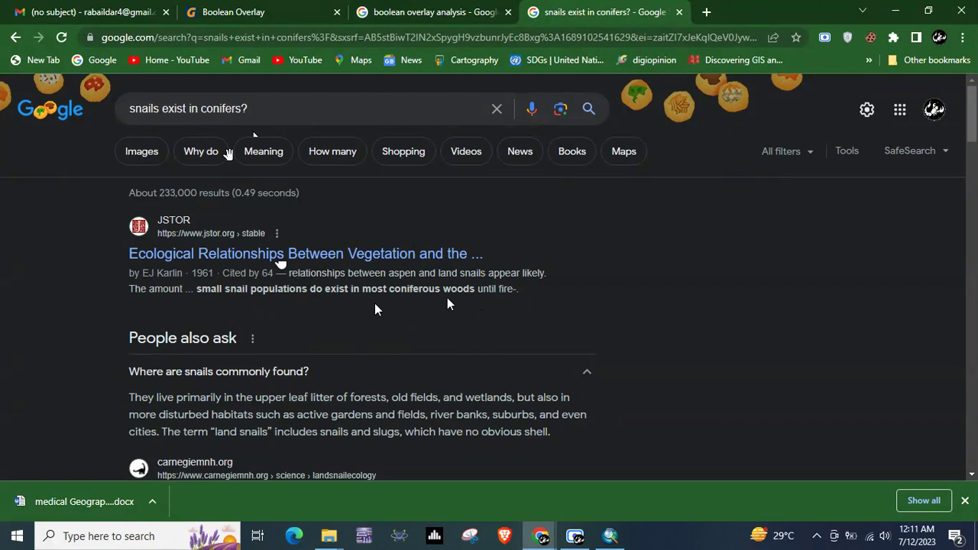
- Return to ArcMap and run the vegetation selection query for COV_TYPE 'TPP' and DENSITY96 'C'
mouse_move(588, 542)
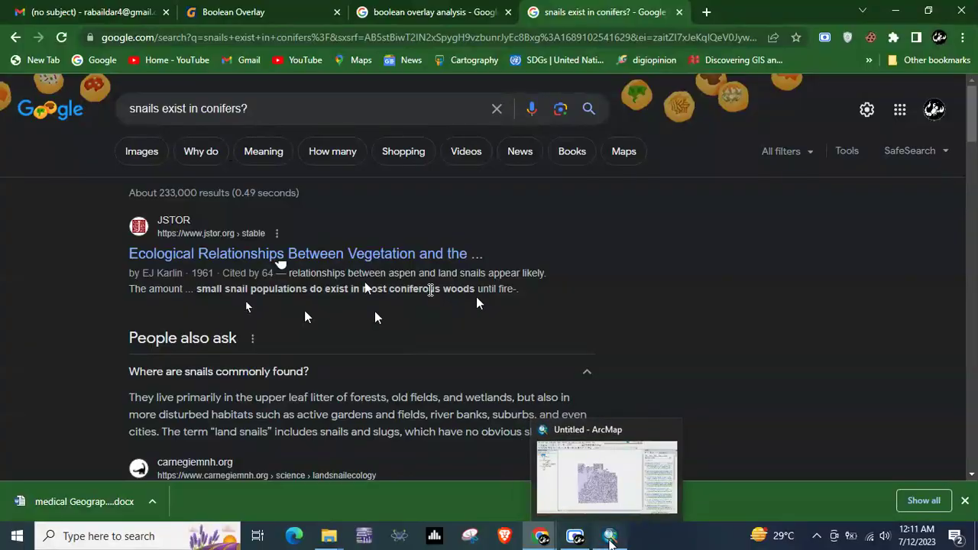
left_click(604, 536)
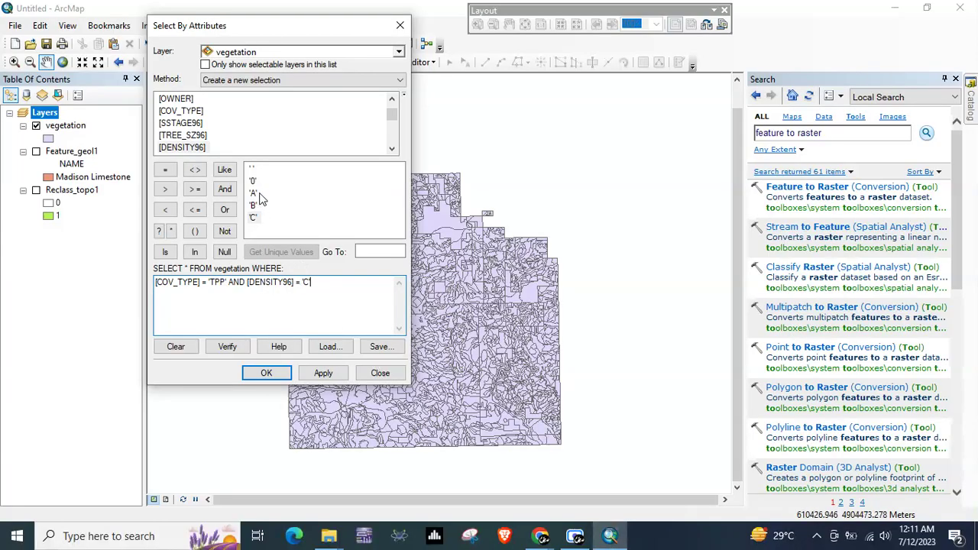
type("'")
left_click(264, 372)
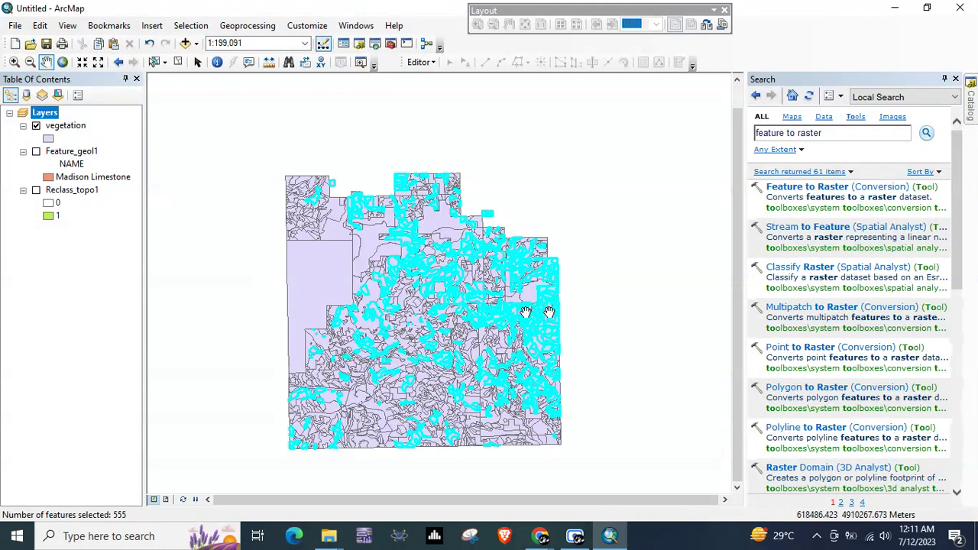
- Convert the selected vegetation features with Feature to Raster, using the COV_TYPE field, the default output and a cell size of 30
left_click(774, 189)
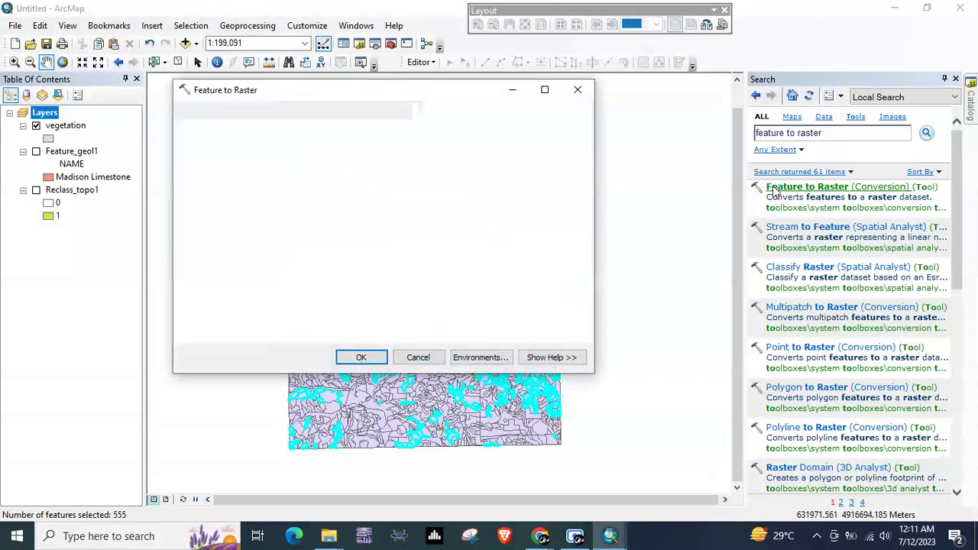
left_click(540, 131)
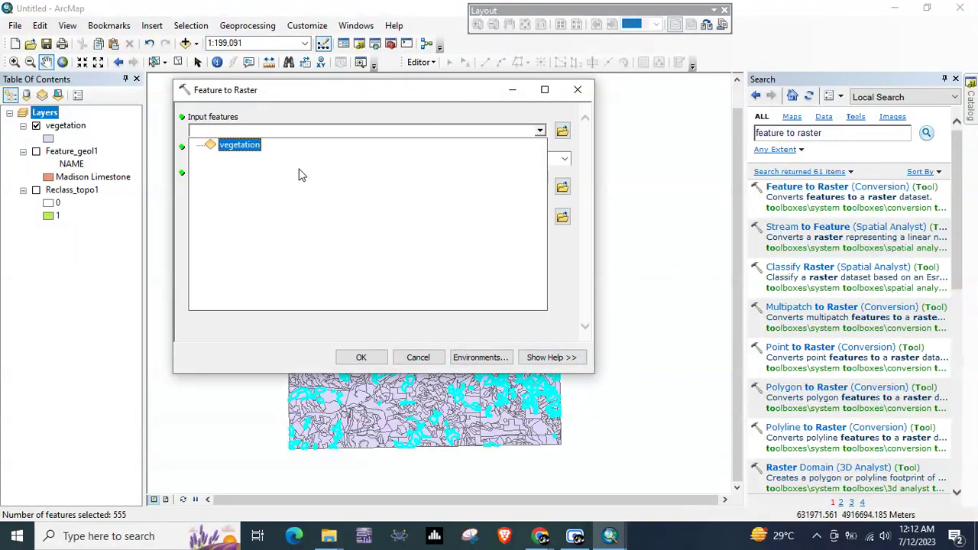
left_click(240, 146)
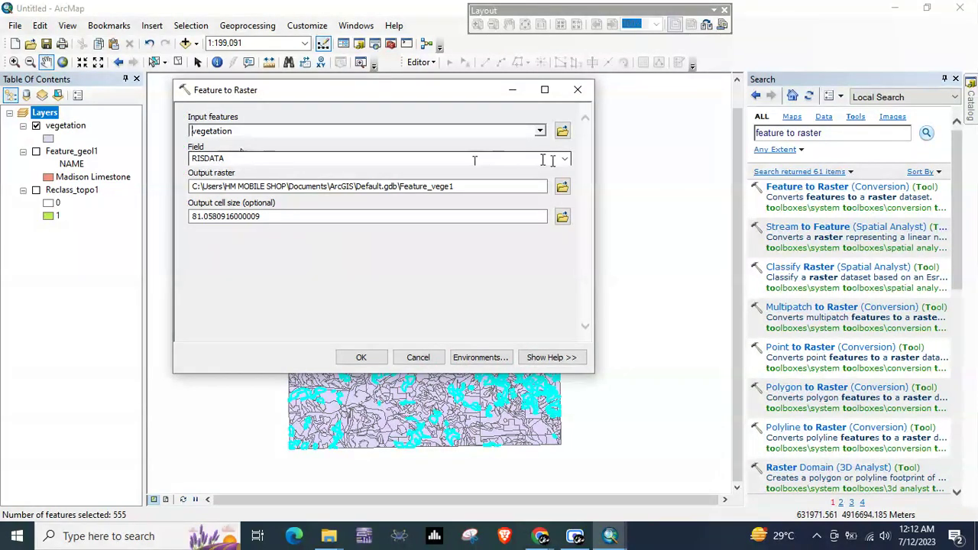
left_click(565, 160)
left_click(565, 160)
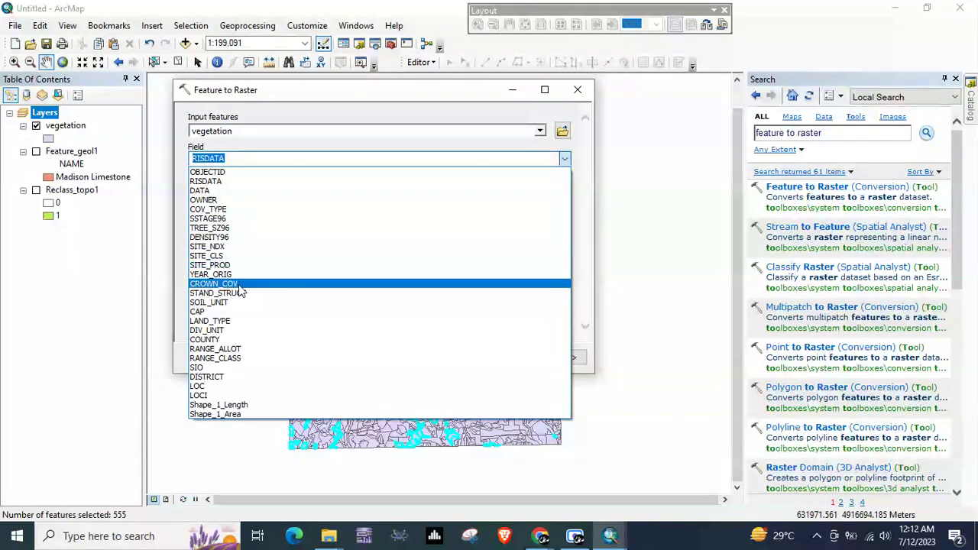
left_click(217, 210)
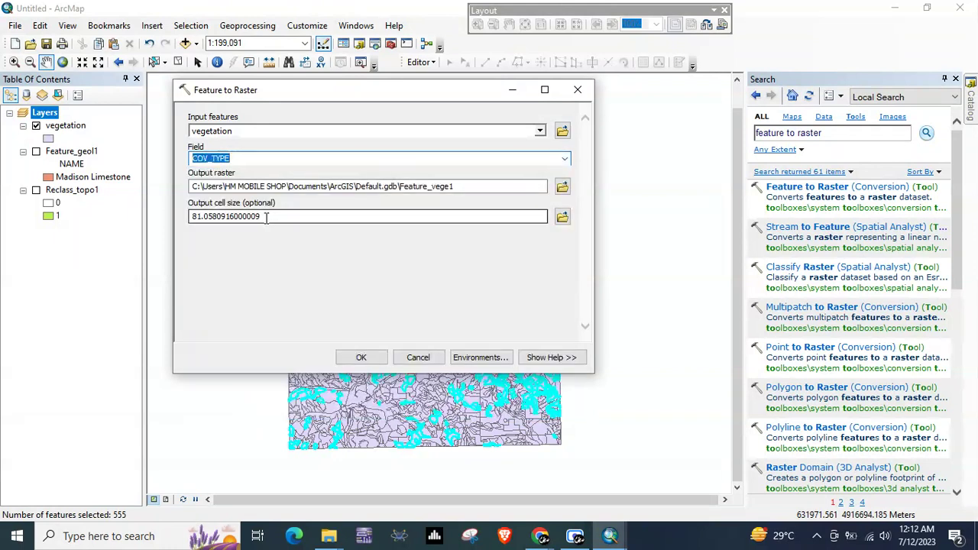
left_click(241, 216)
left_click_drag(264, 217, 181, 216)
key("BackSpace")
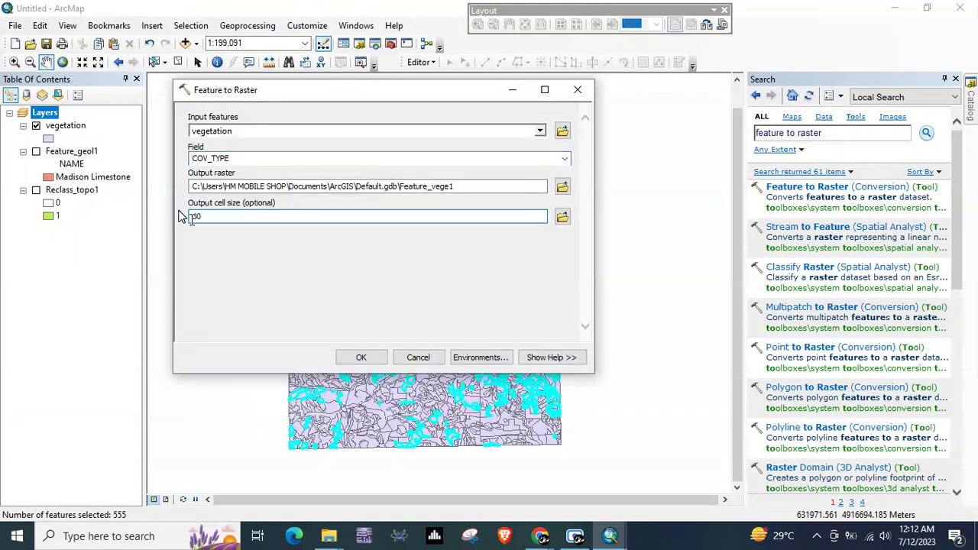
left_click(361, 357)
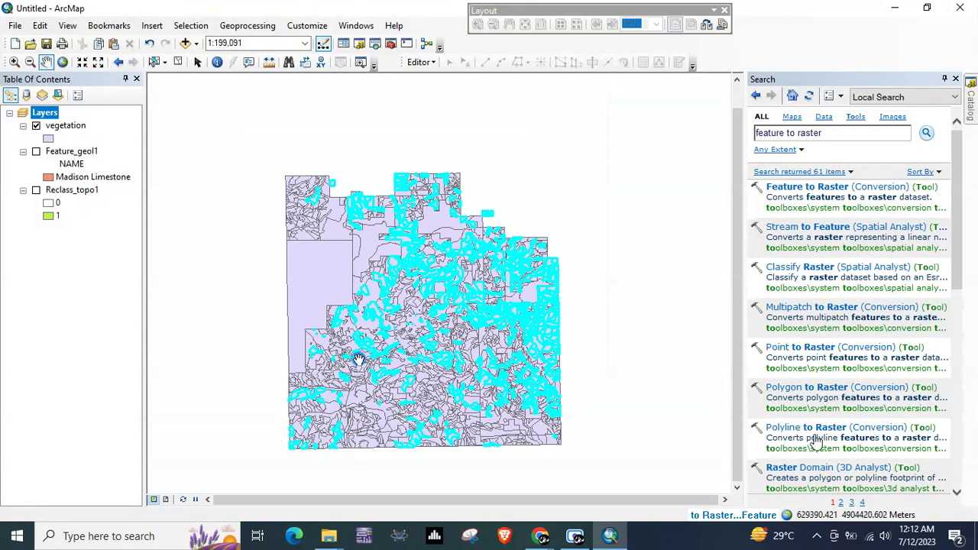
mouse_move(762, 533)
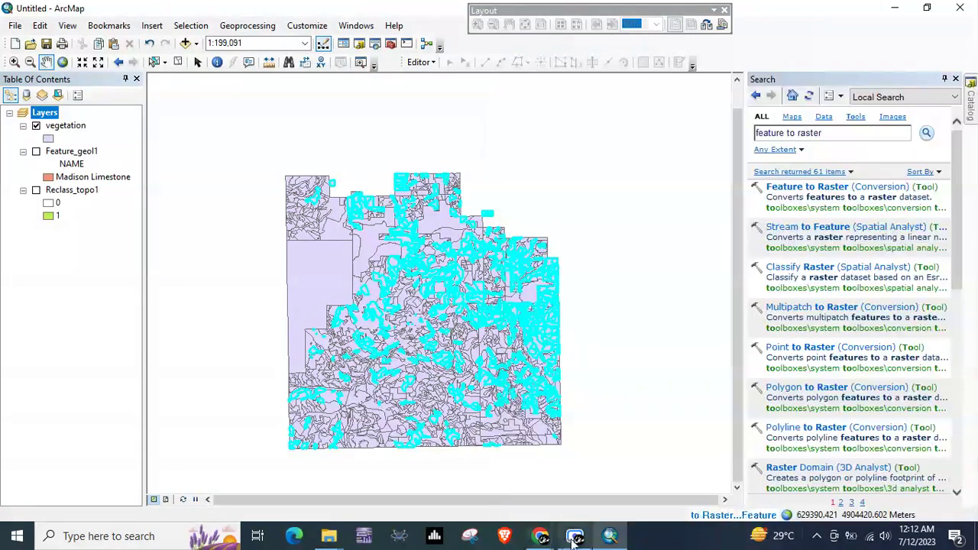
left_click(577, 535)
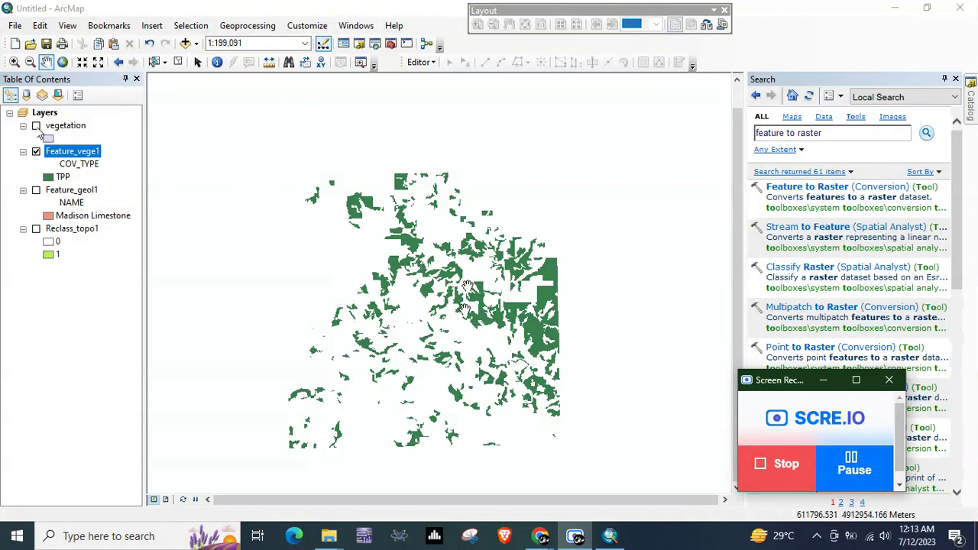
- Remove the original vegetation layer from the map, keeping the Feature_vege1 raster
left_click_drag(468, 304, 501, 289)
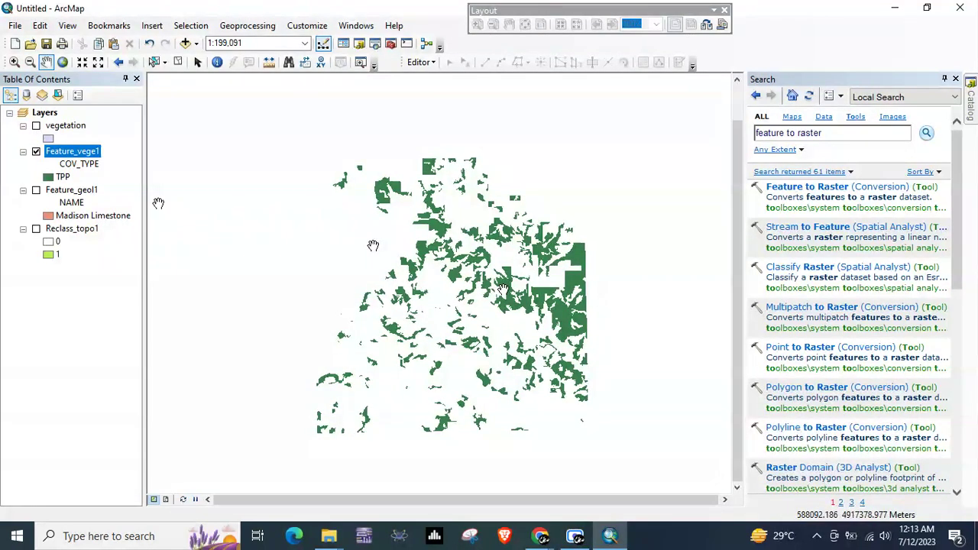
left_click(55, 128)
right_click(55, 128)
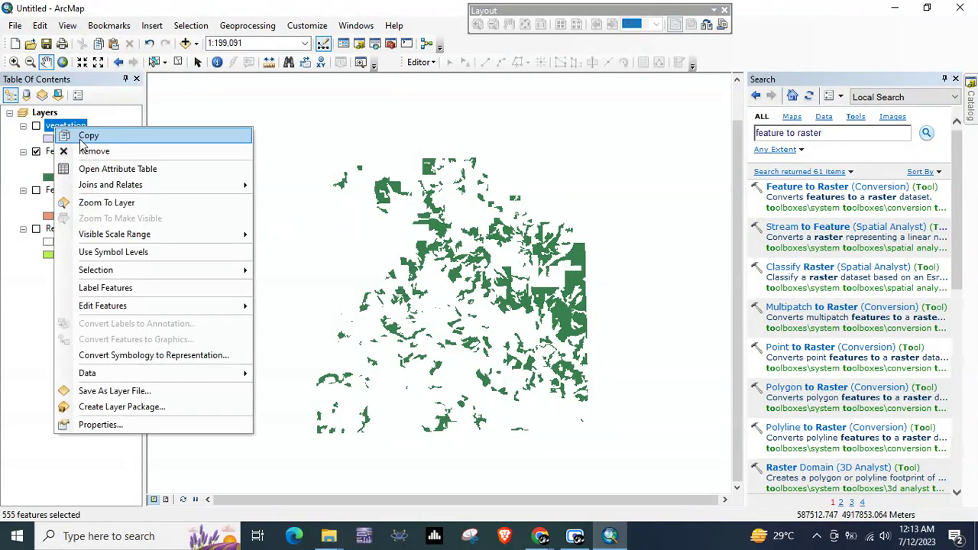
left_click(86, 151)
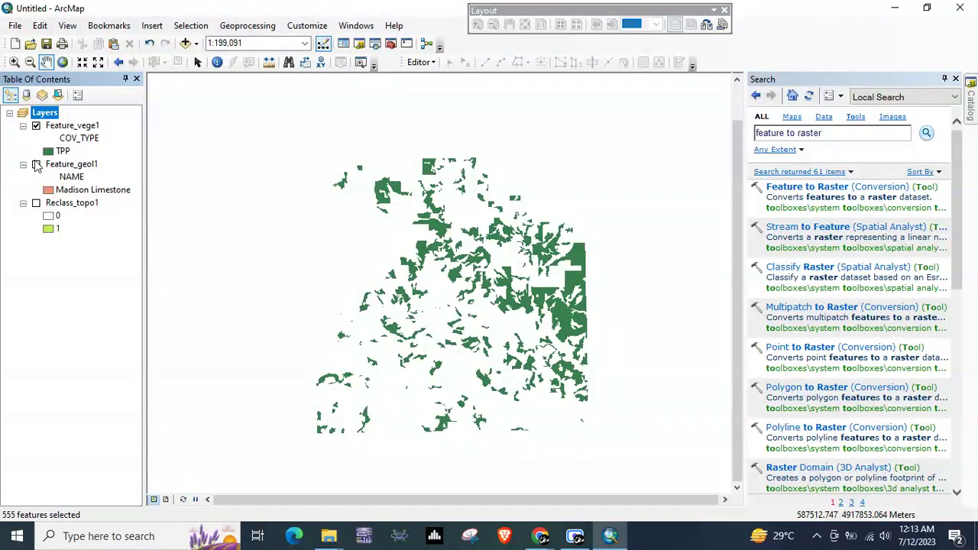
- Display Feature_geol1 and Reclass_topo1 together with Feature_vege1 and view their overlap on the map
left_click(36, 164)
left_click(36, 202)
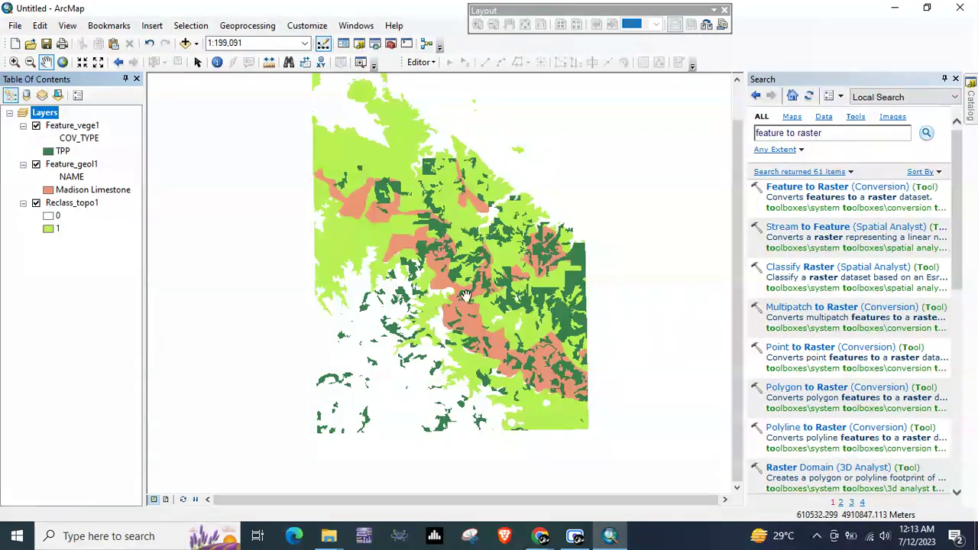
left_click_drag(496, 296, 467, 282)
left_click_drag(454, 246, 461, 289)
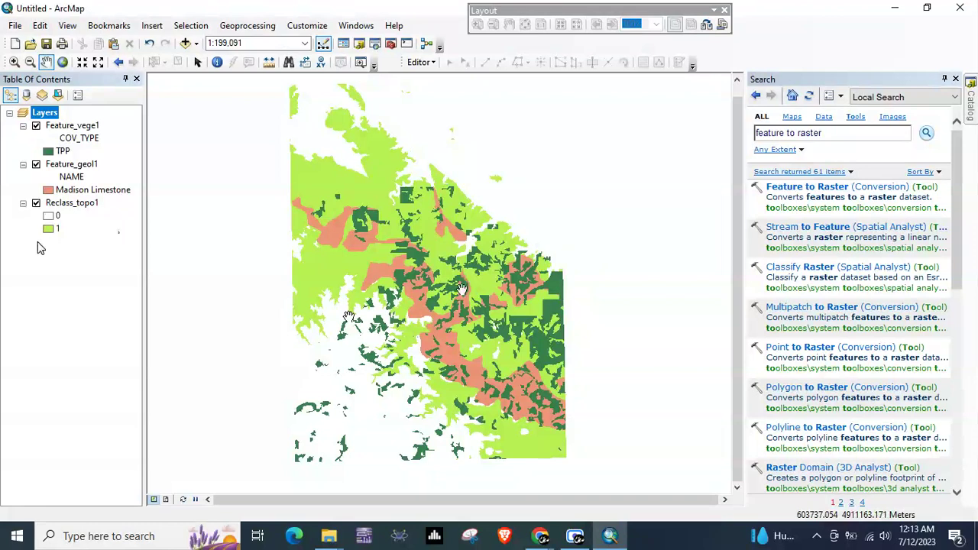
left_click(571, 538)
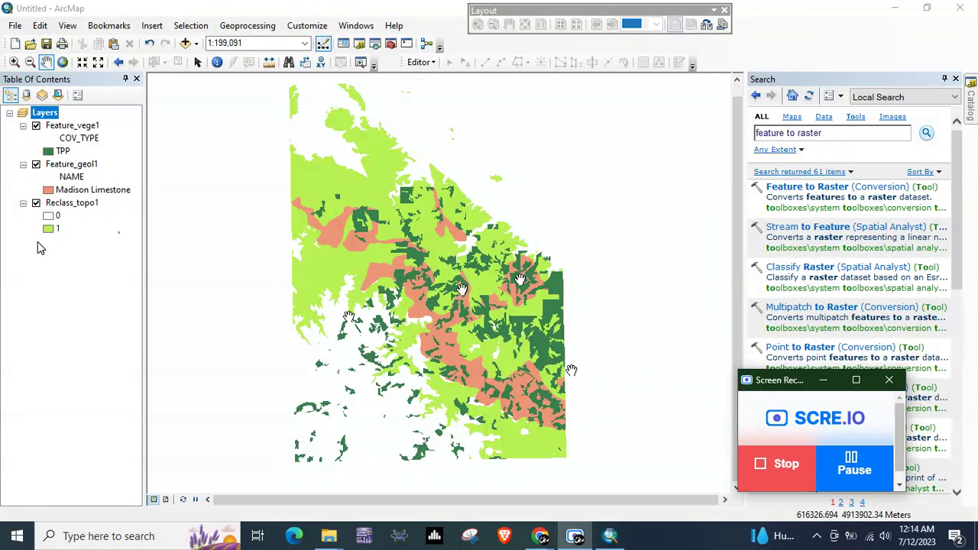
- Replace the tool search text with "raster calculator" and run the search
left_click(833, 132)
key("BackSpace")
key("BackSpace")
key("BackSpace")
key("BackSpace")
key("BackSpace")
key("BackSpace")
key("BackSpace")
key("BackSpace")
key("BackSpace")
key("BackSpace")
key("BackSpace")
key("BackSpace")
key("BackSpace")
key("BackSpace")
key("BackSpace")
key("BackSpace")
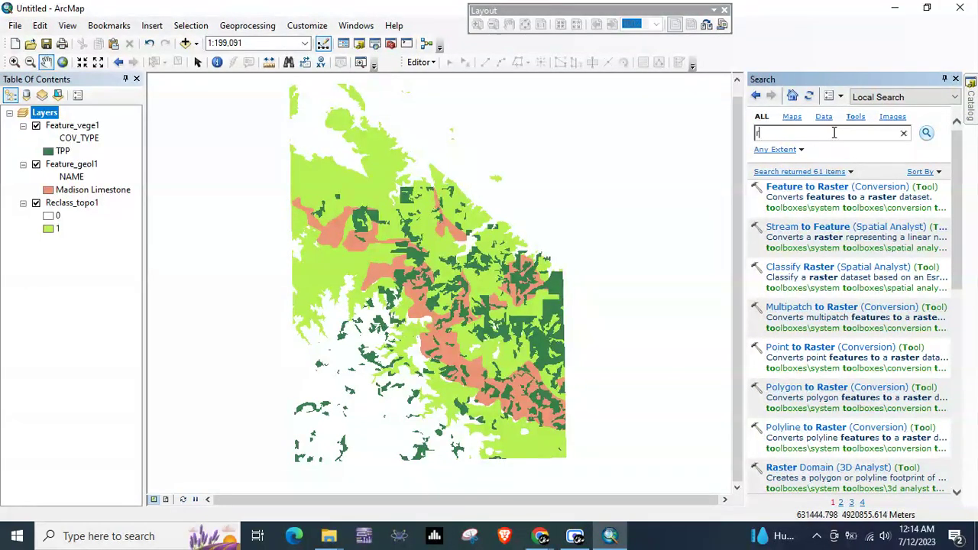
type("raster calculator")
left_click(575, 535)
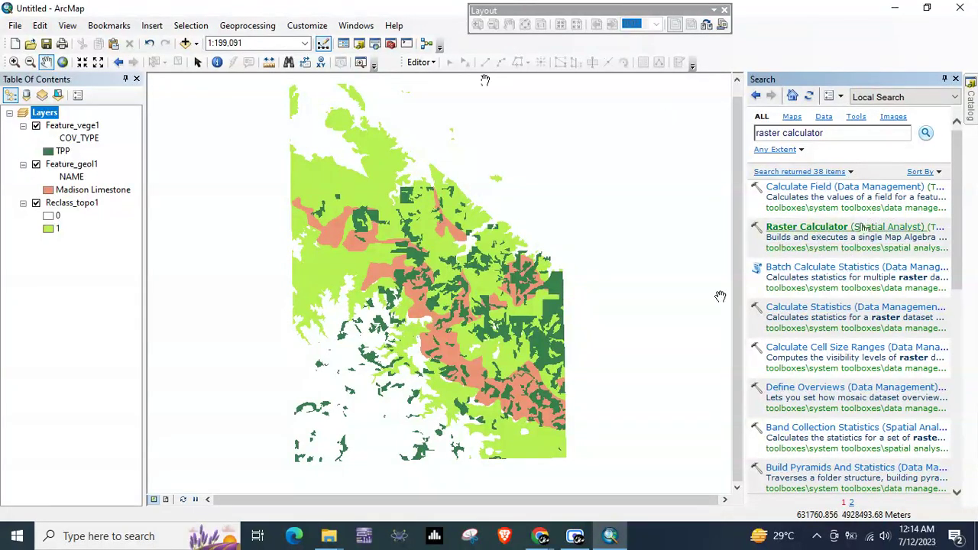
left_click(574, 536)
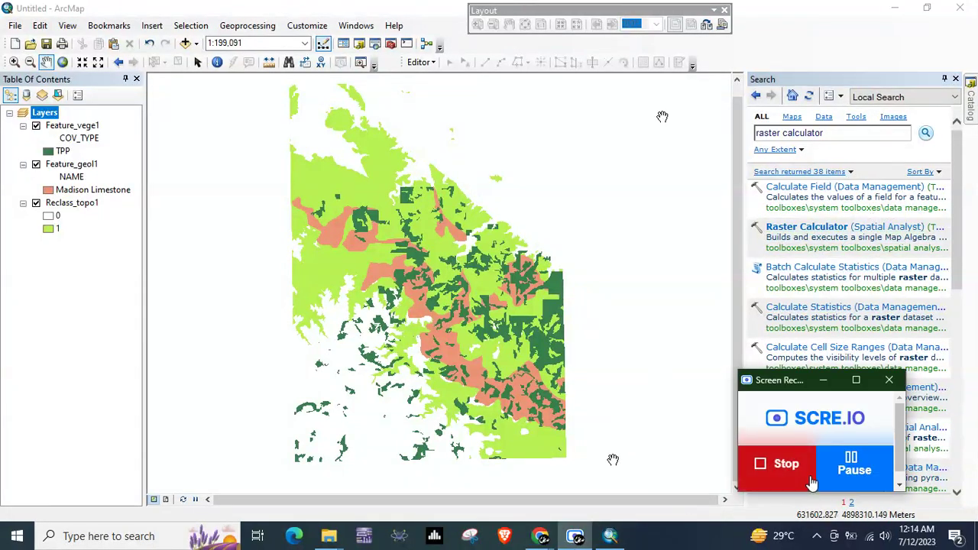
left_click(847, 475)
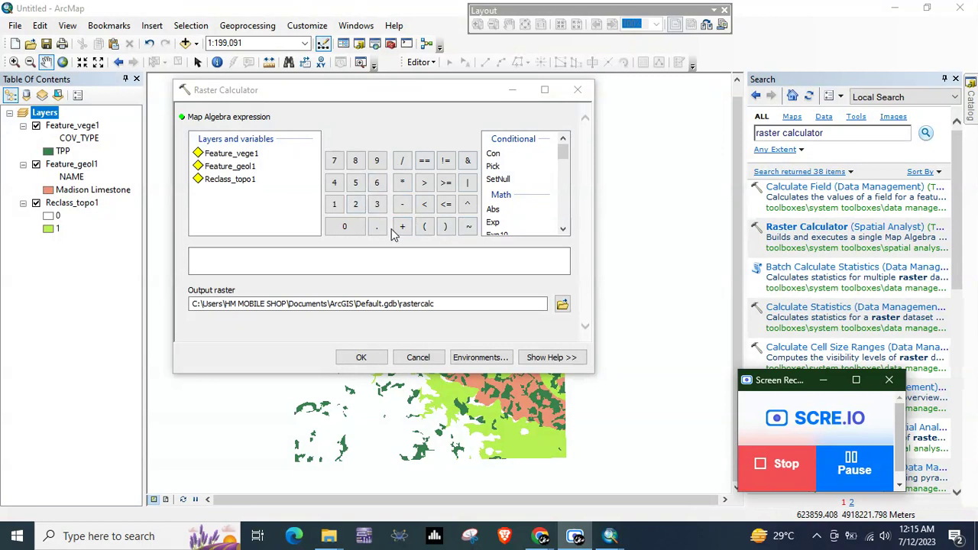
- Multiply Reclass_topo1, Feature_geol1 and Feature_vege1 together in the map algebra expression and run Raster Calculator with the default rastercalc output
left_click(221, 179)
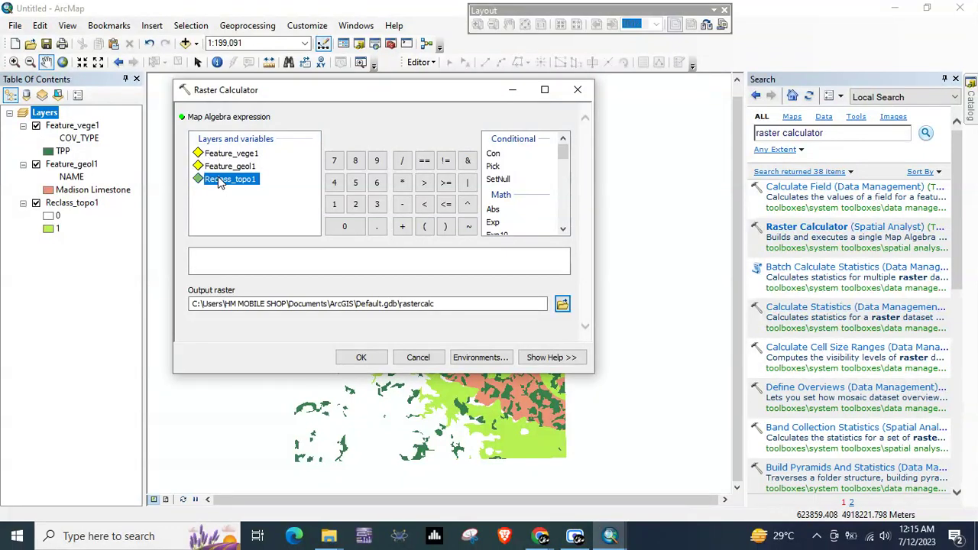
double_click(221, 179)
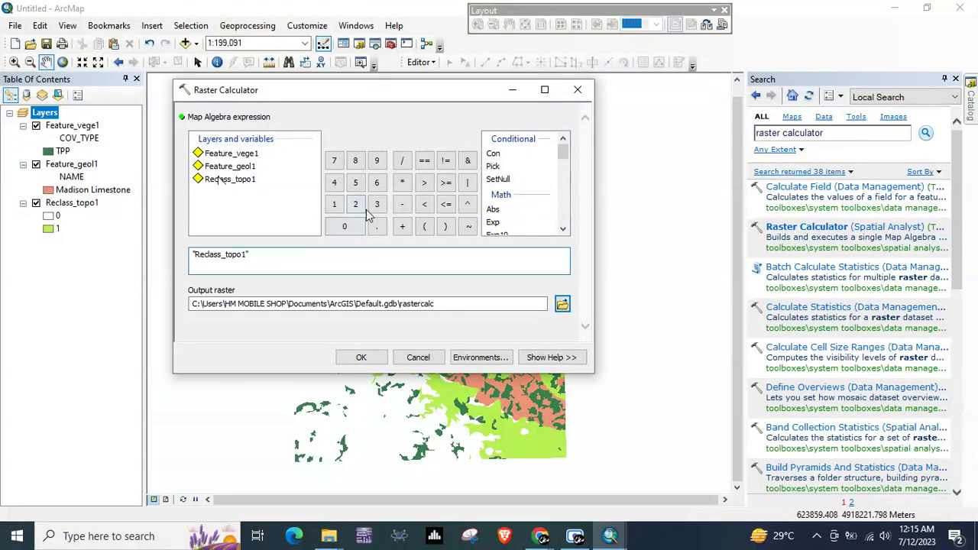
left_click(401, 182)
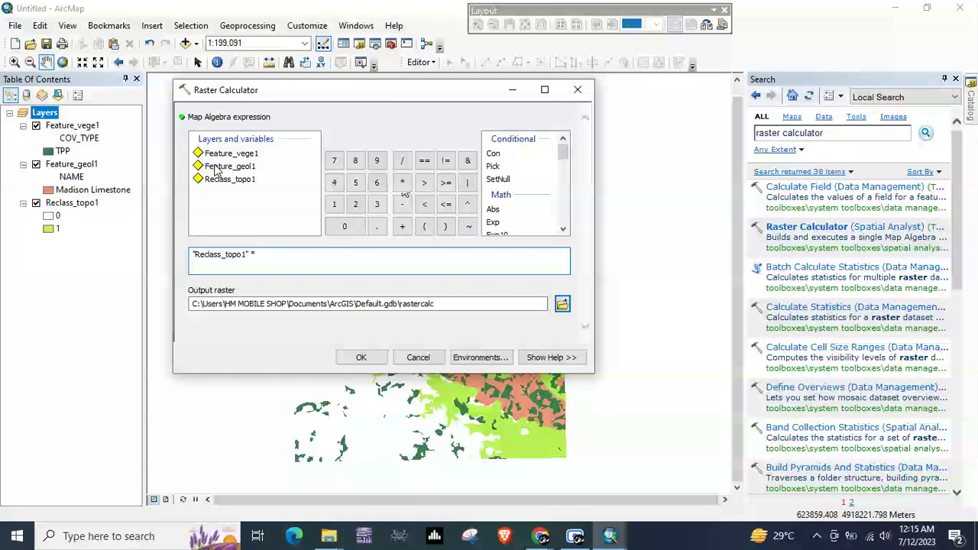
double_click(218, 168)
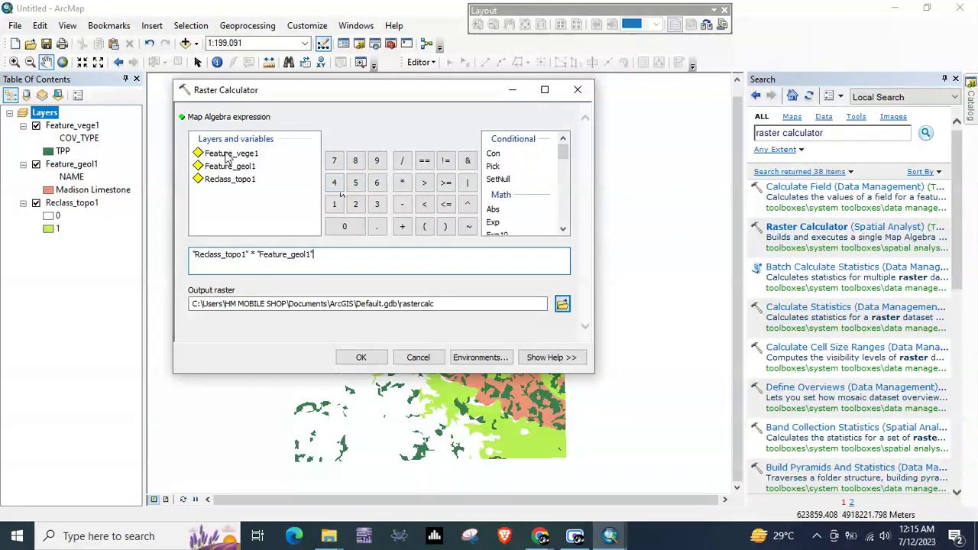
left_click(402, 182)
double_click(227, 156)
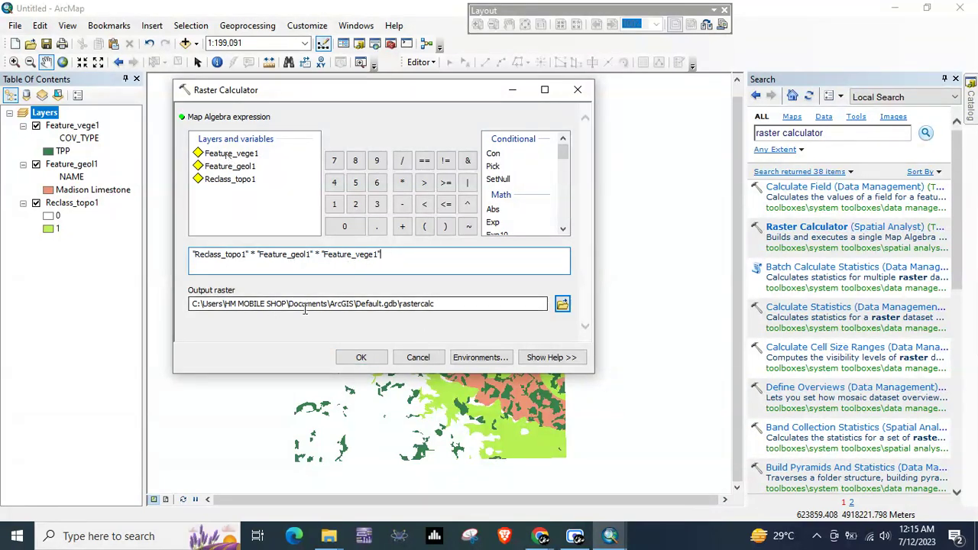
left_click(361, 356)
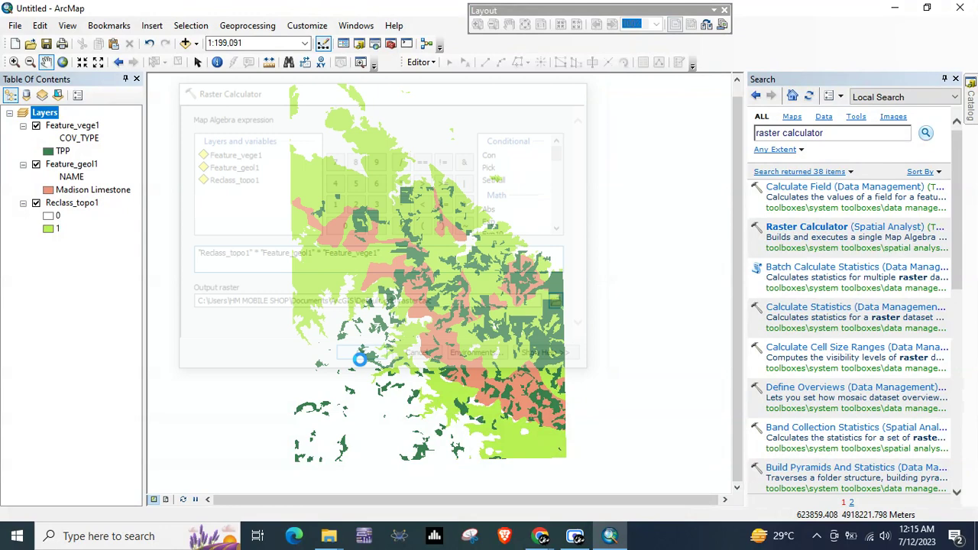
left_click(581, 540)
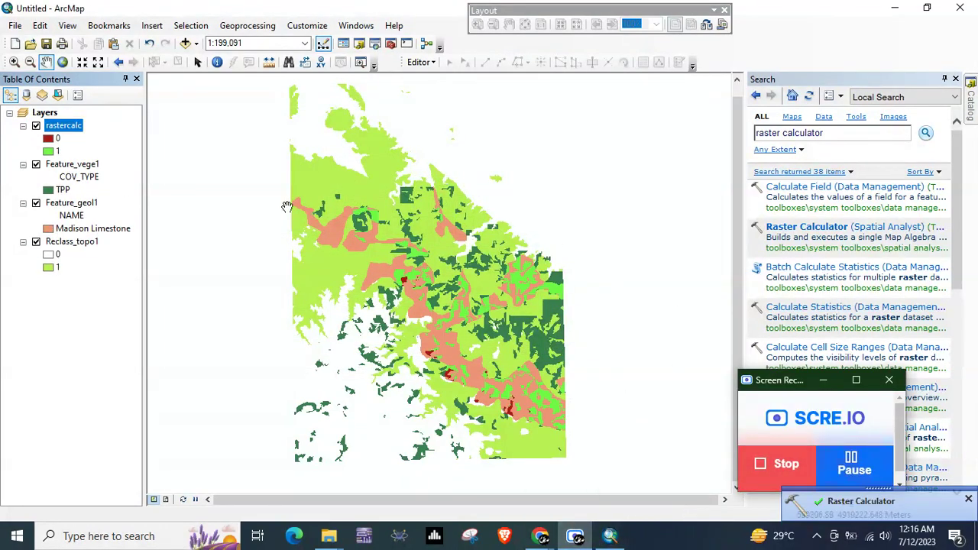
- Hide the Feature_vege1, Feature_geol1 and Reclass_topo1 layers so that only the rastercalc result is displayed on the map
left_click(36, 164)
left_click(36, 205)
left_click(35, 242)
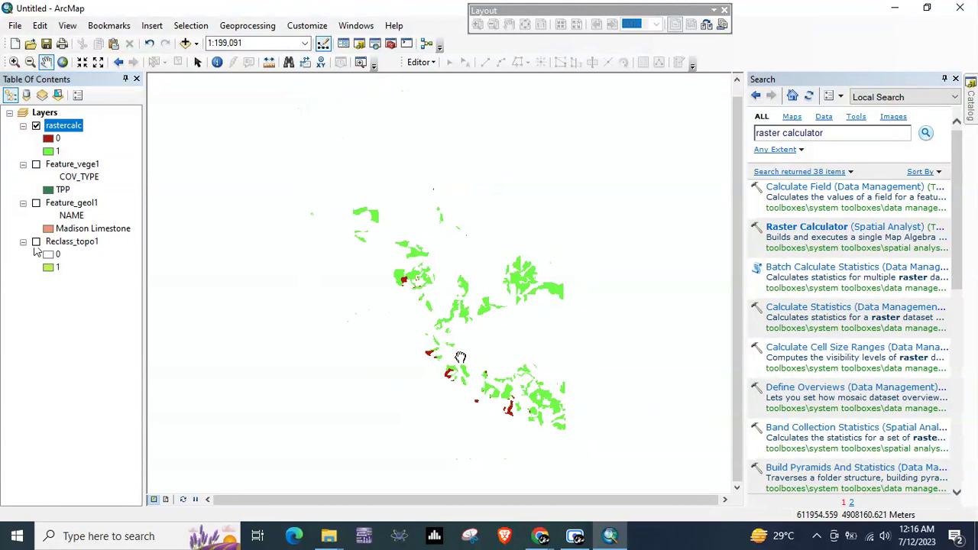
left_click_drag(460, 356, 455, 308)
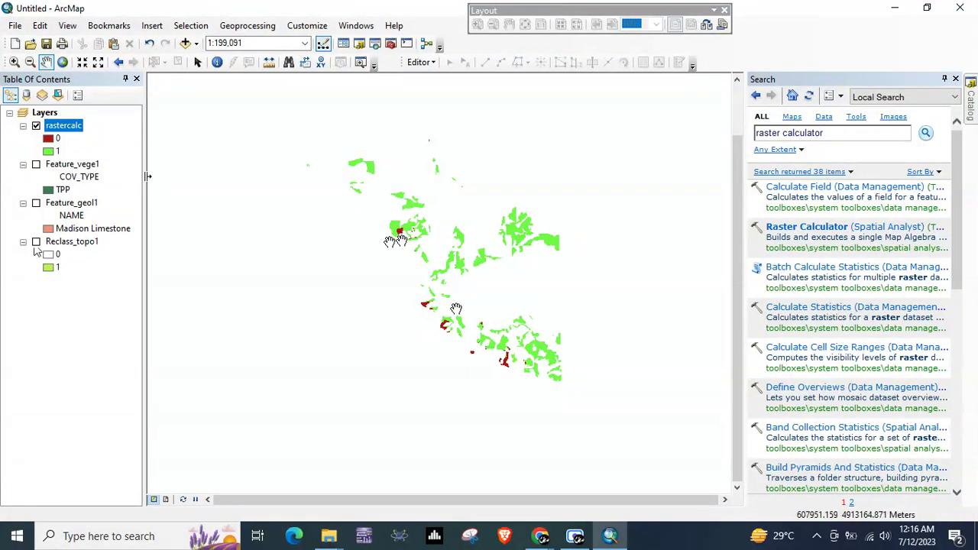
left_click(35, 203)
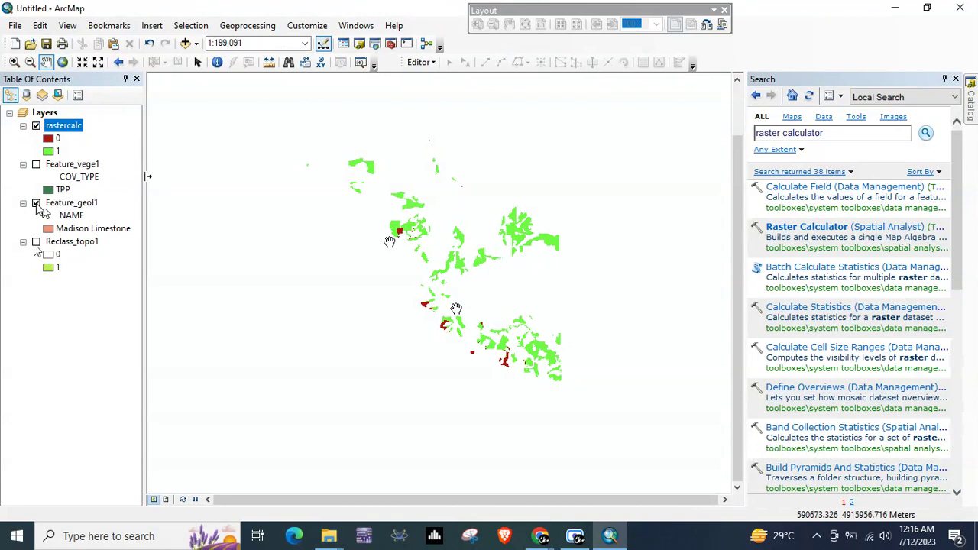
left_click(36, 203)
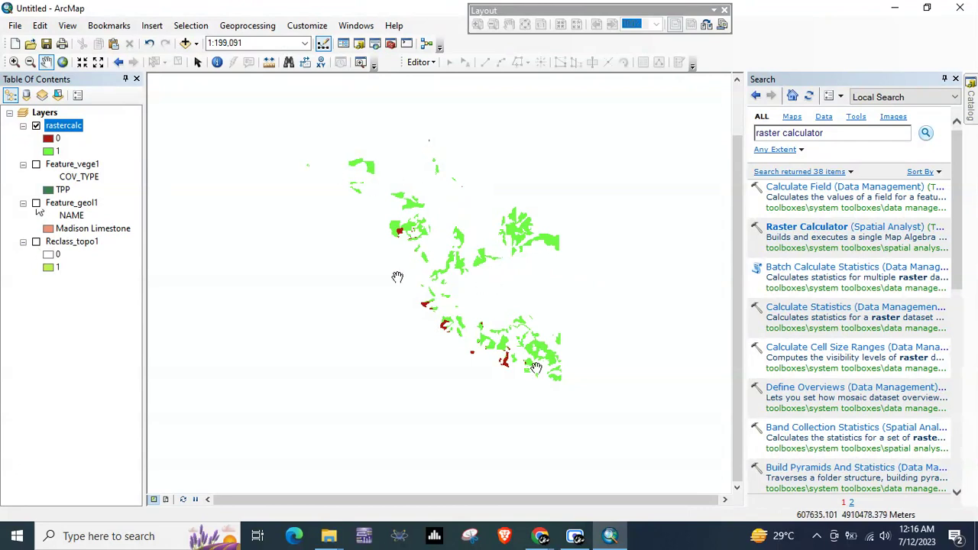
left_click_drag(498, 250, 494, 267)
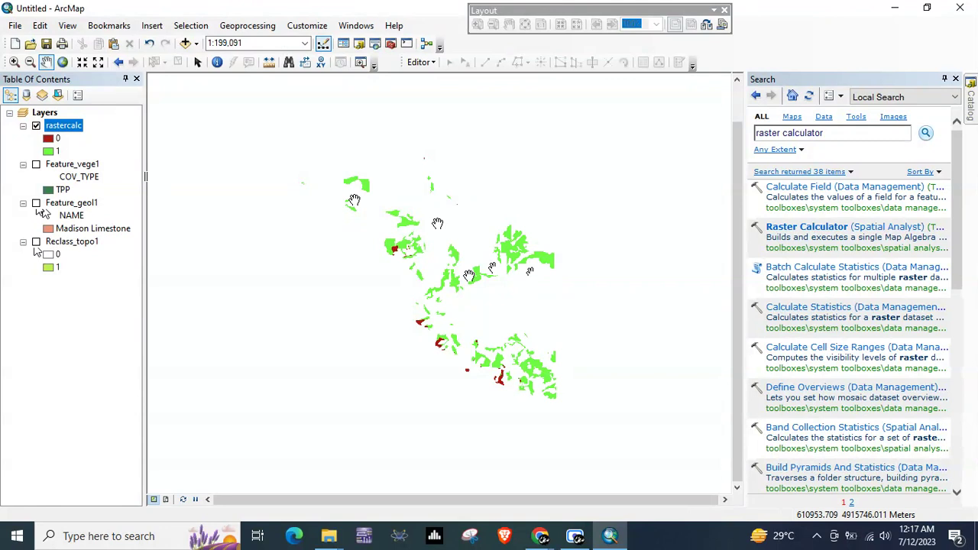
left_click(575, 536)
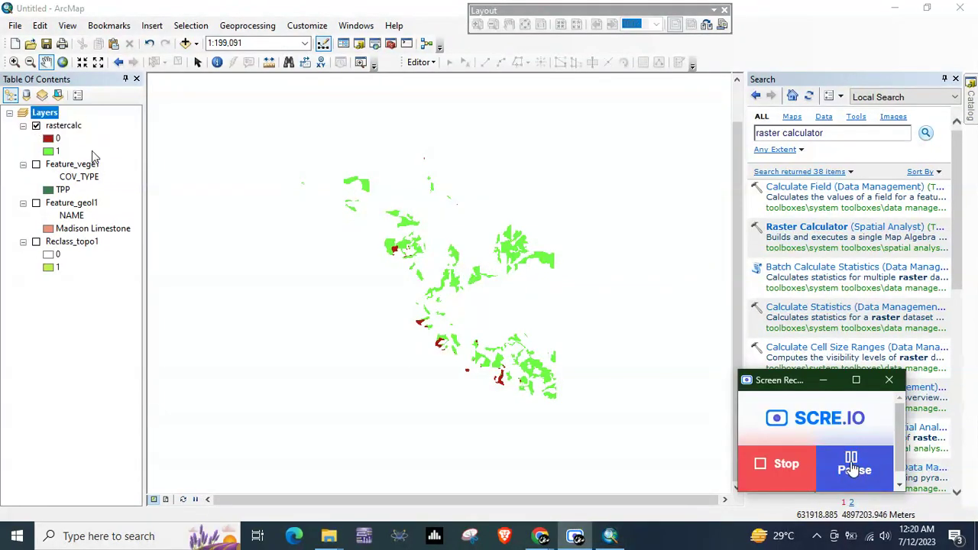